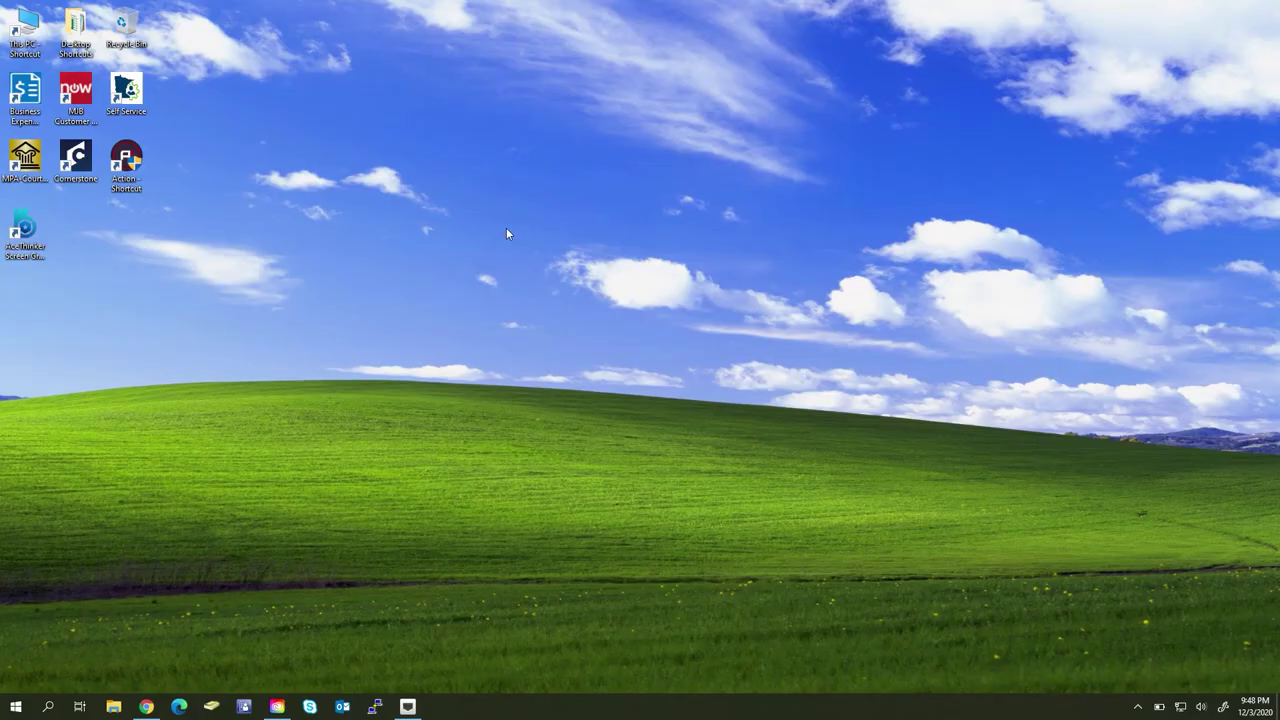
# Through desktop Personalize > Colors, switch Transparency effects Off and close Settings
pyautogui.rightClick(501, 222)
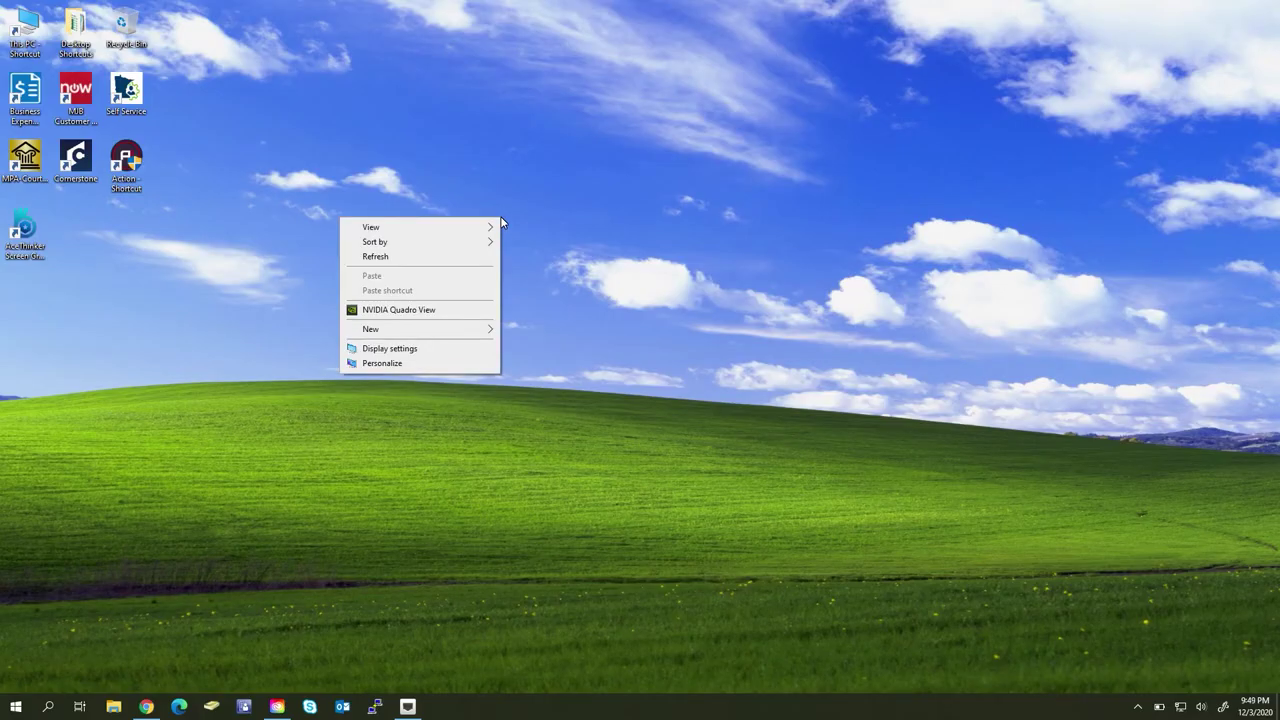
pyautogui.click(425, 364)
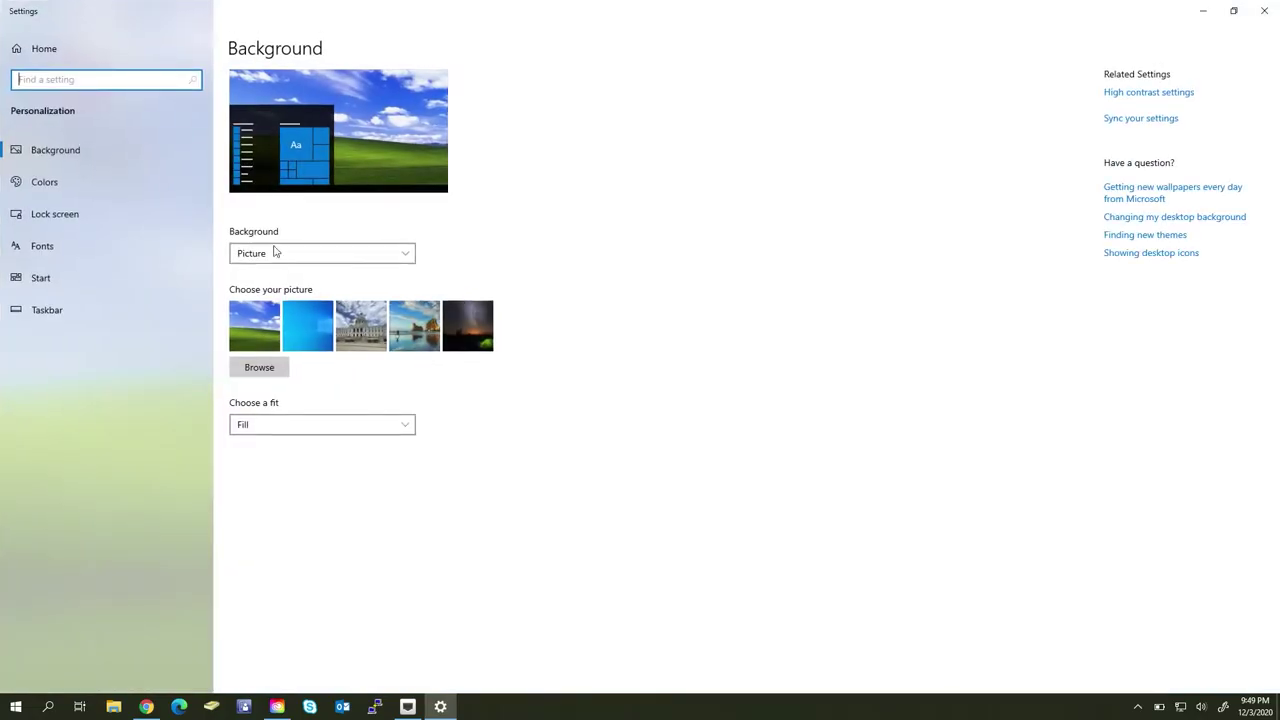
pyautogui.click(131, 181)
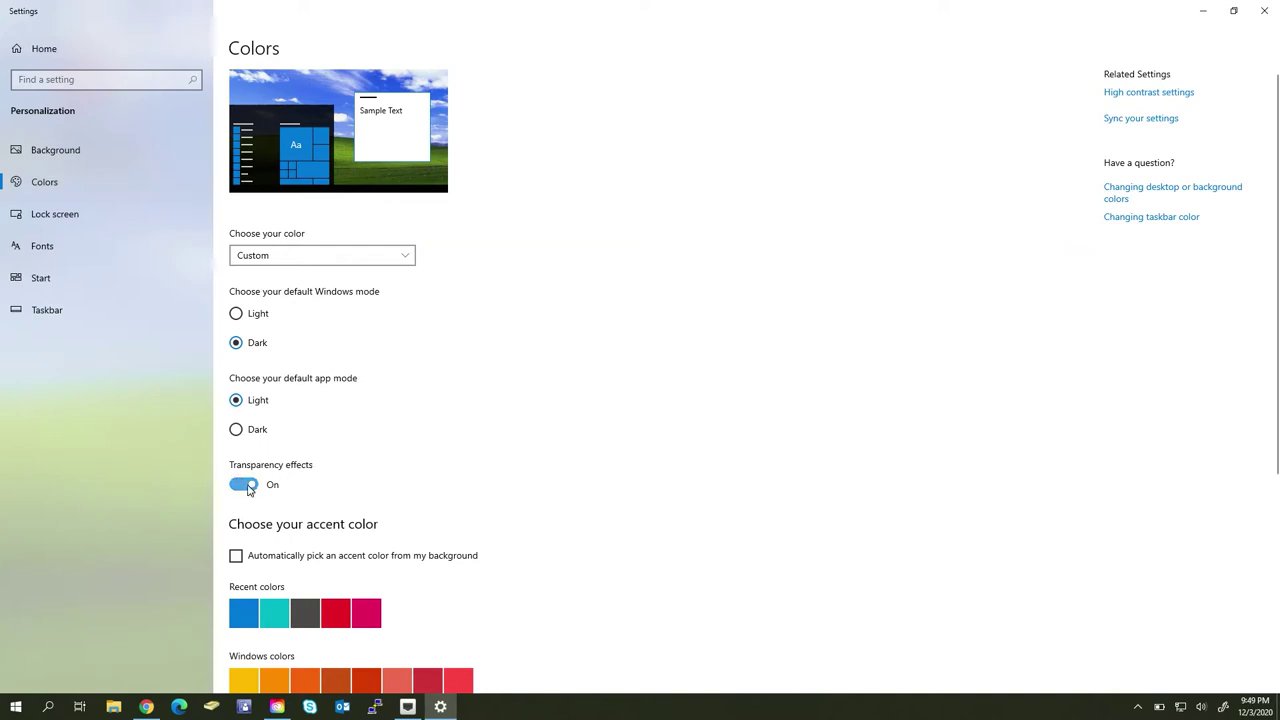
pyautogui.click(247, 485)
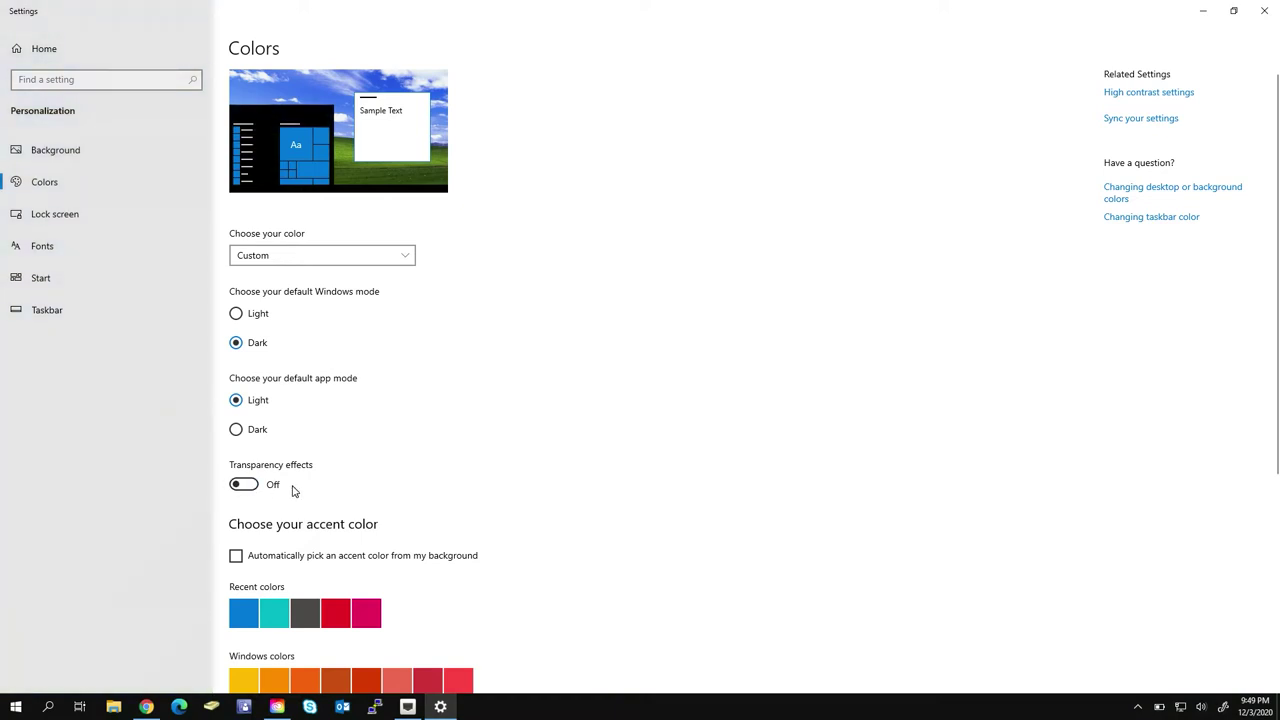
pyautogui.click(1261, 18)
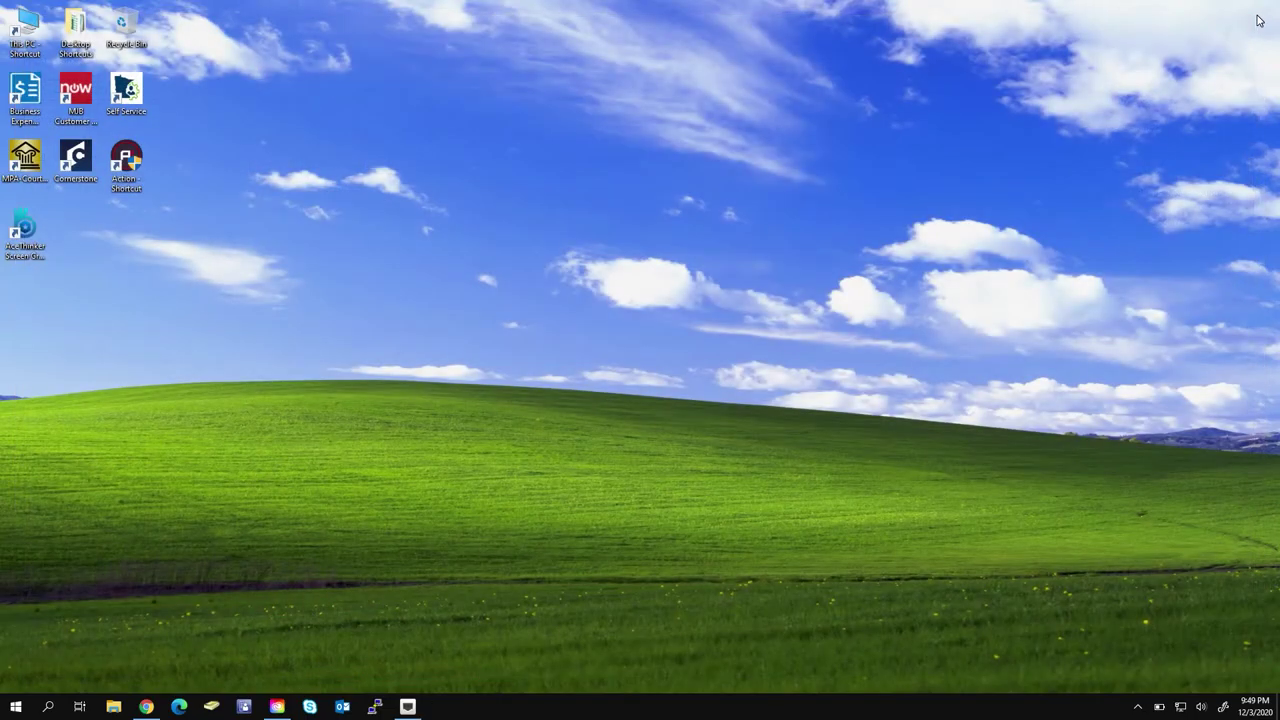
pyautogui.rightClick(565, 318)
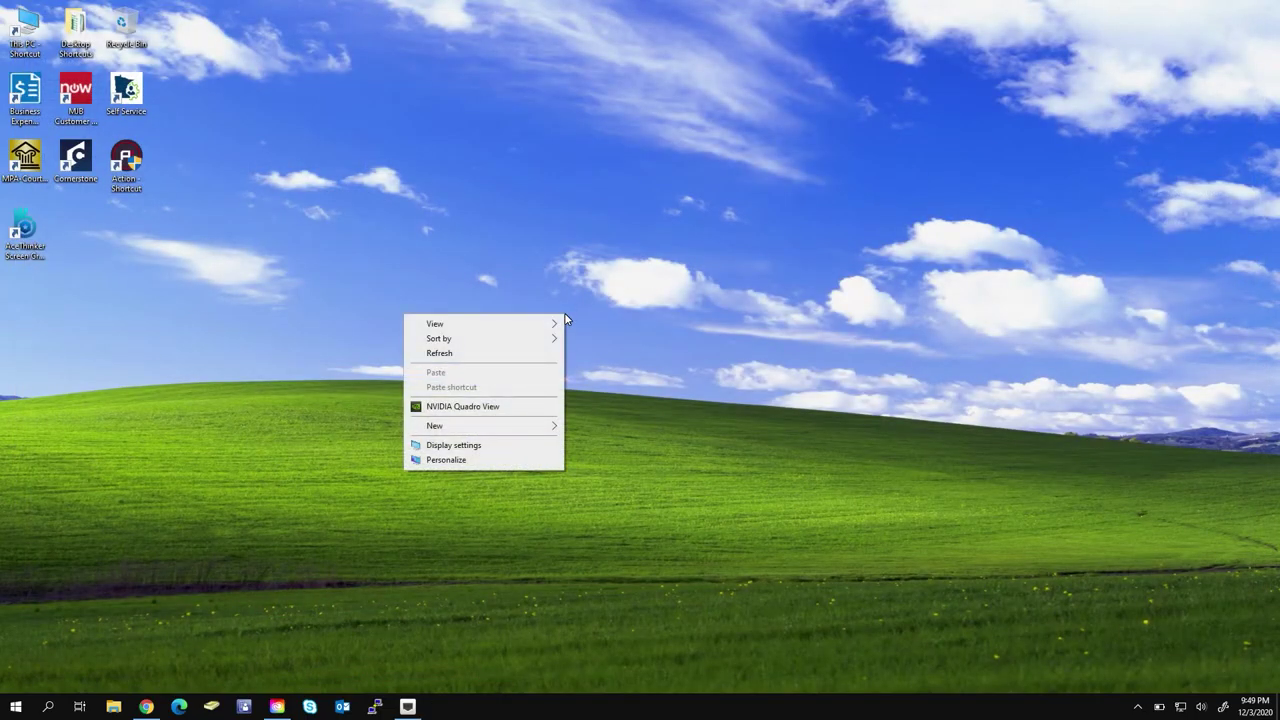
pyautogui.click(521, 452)
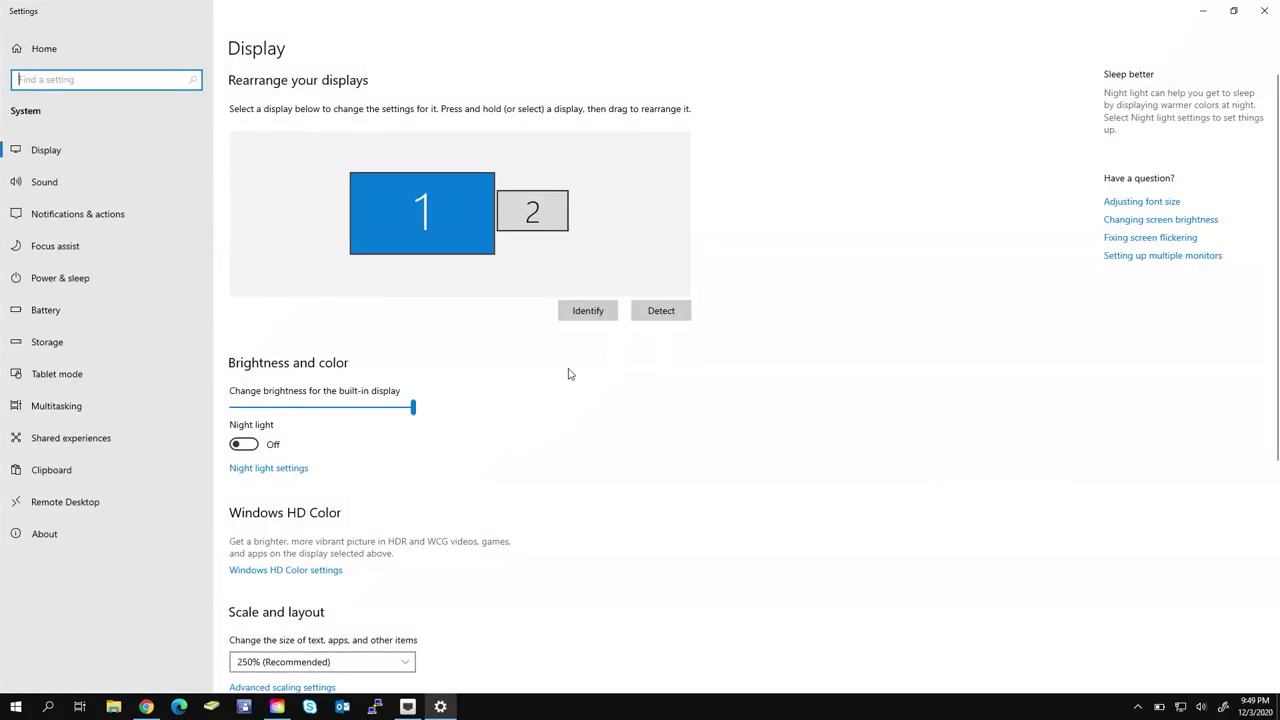
pyautogui.click(587, 312)
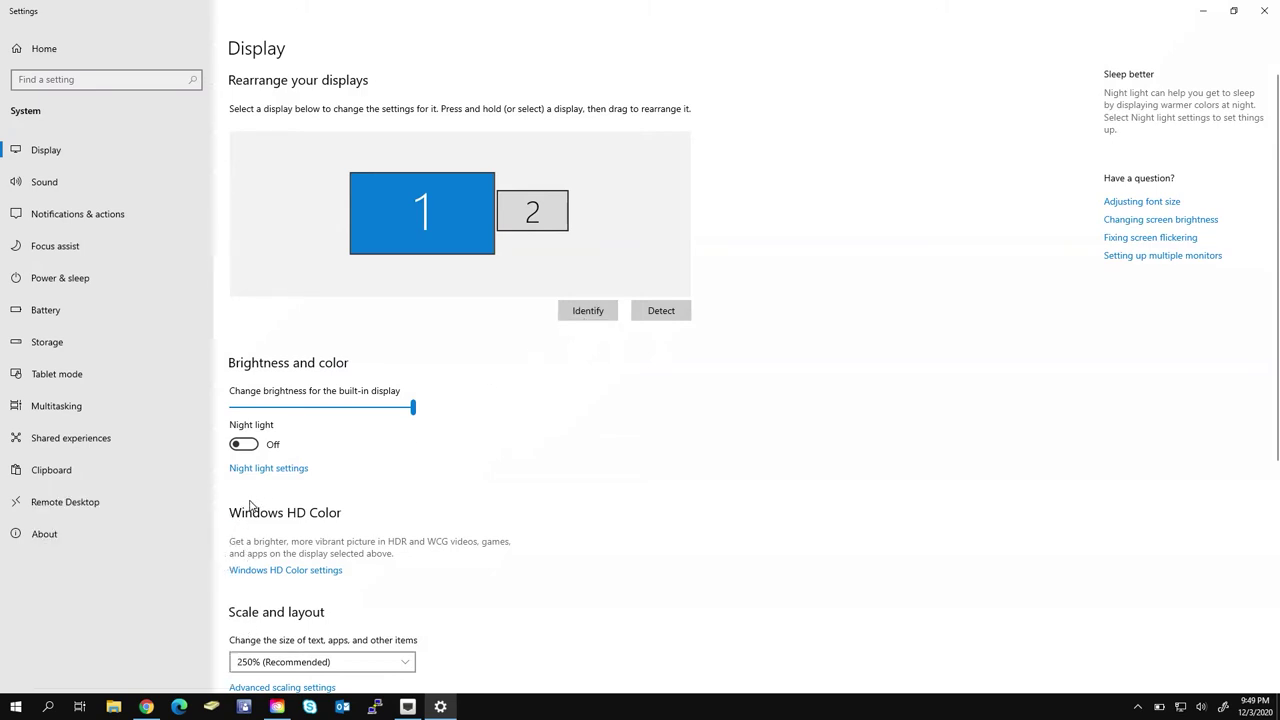
pyautogui.click(612, 314)
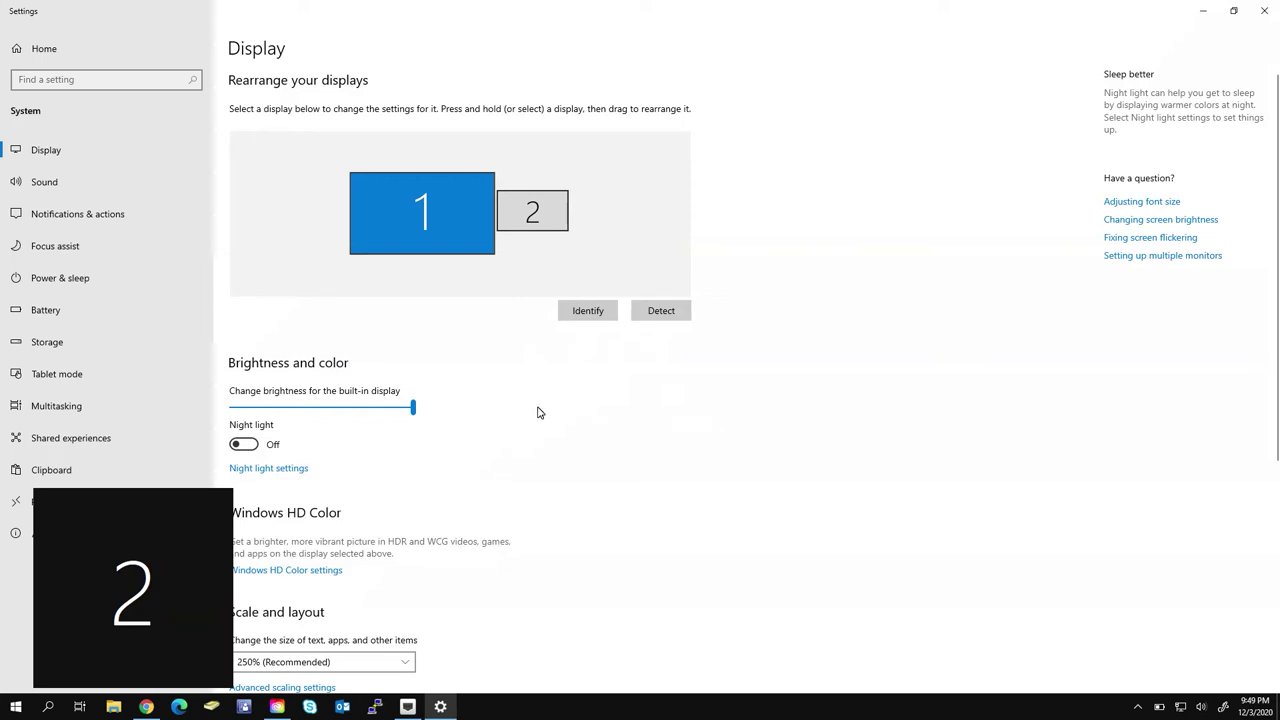
pyautogui.click(532, 220)
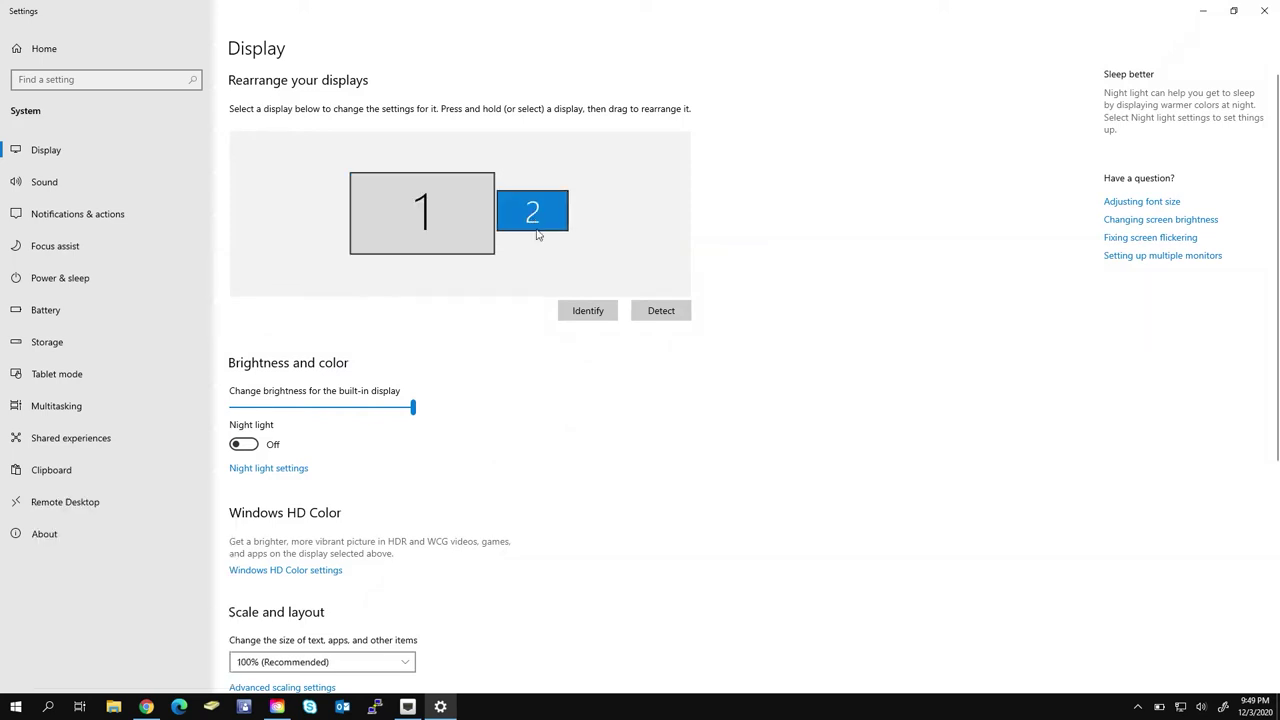
pyautogui.scroll(-3, 530, 435)
pyautogui.scroll(-1, 532, 435)
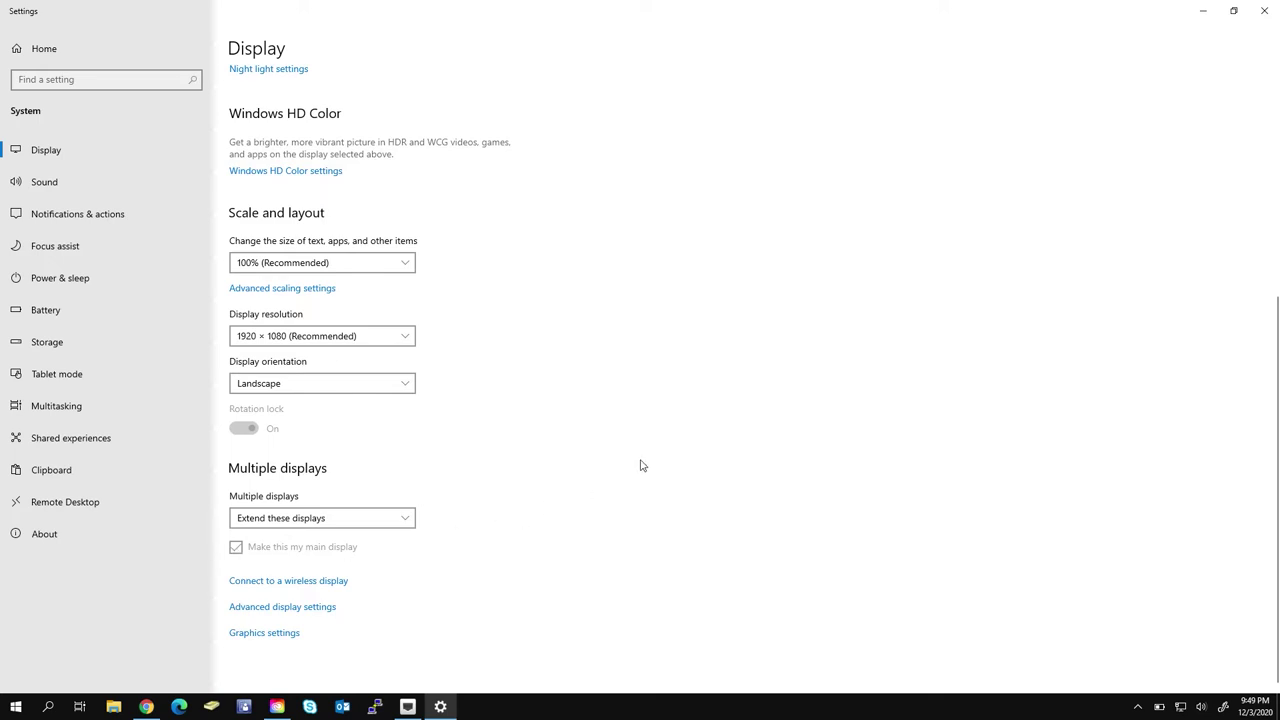
pyautogui.click(1263, 13)
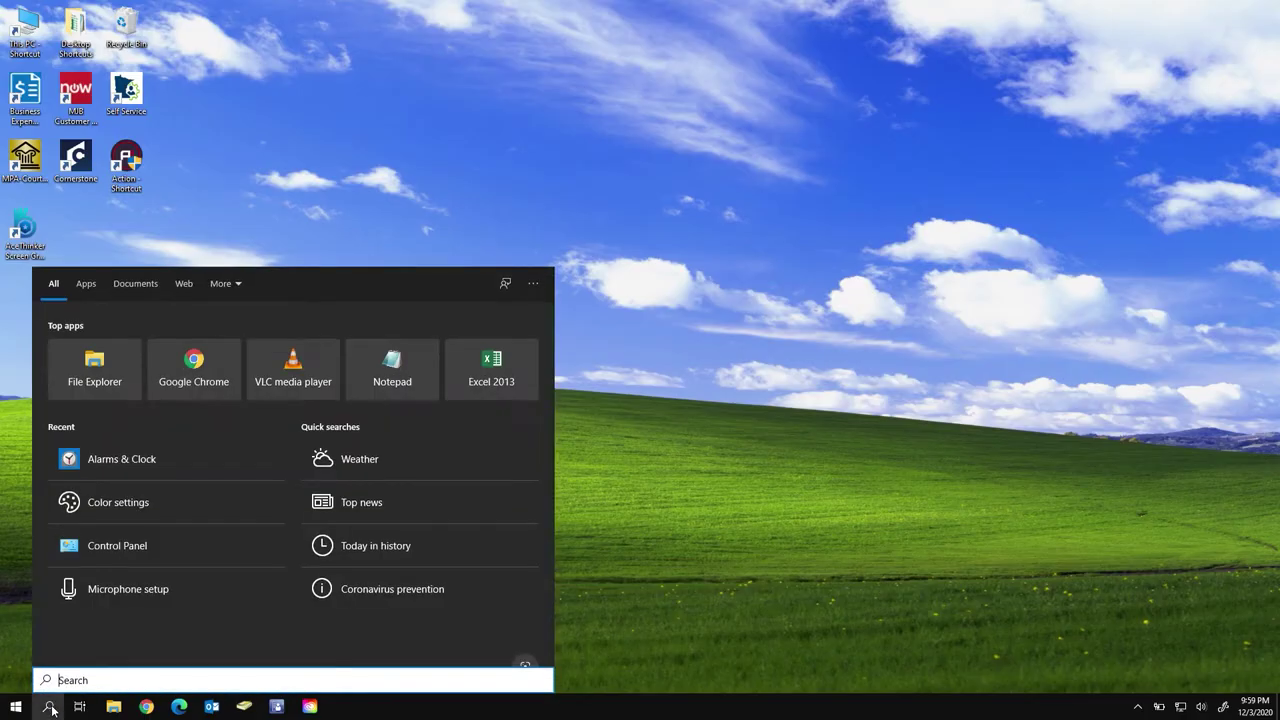
# Search 'Alarms', pin Alarms & Clock to the taskbar, and launch it from Start
pyautogui.write('Alarms')
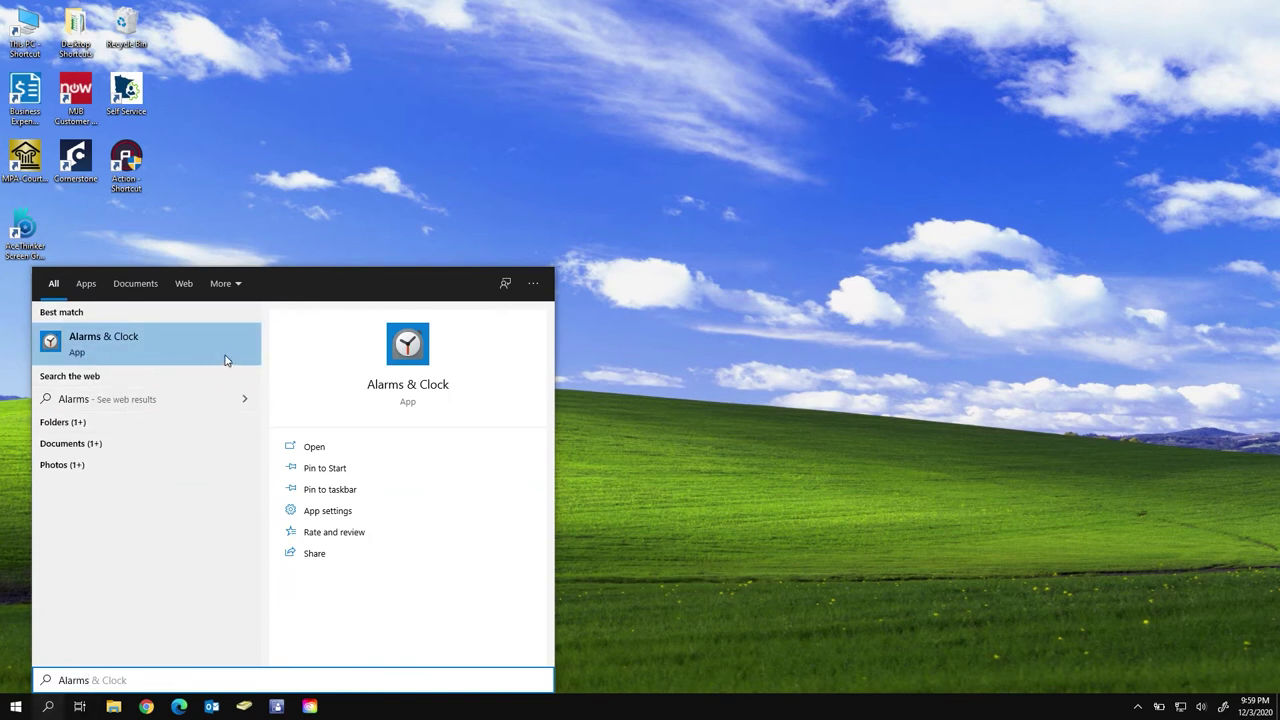
pyautogui.click(360, 490)
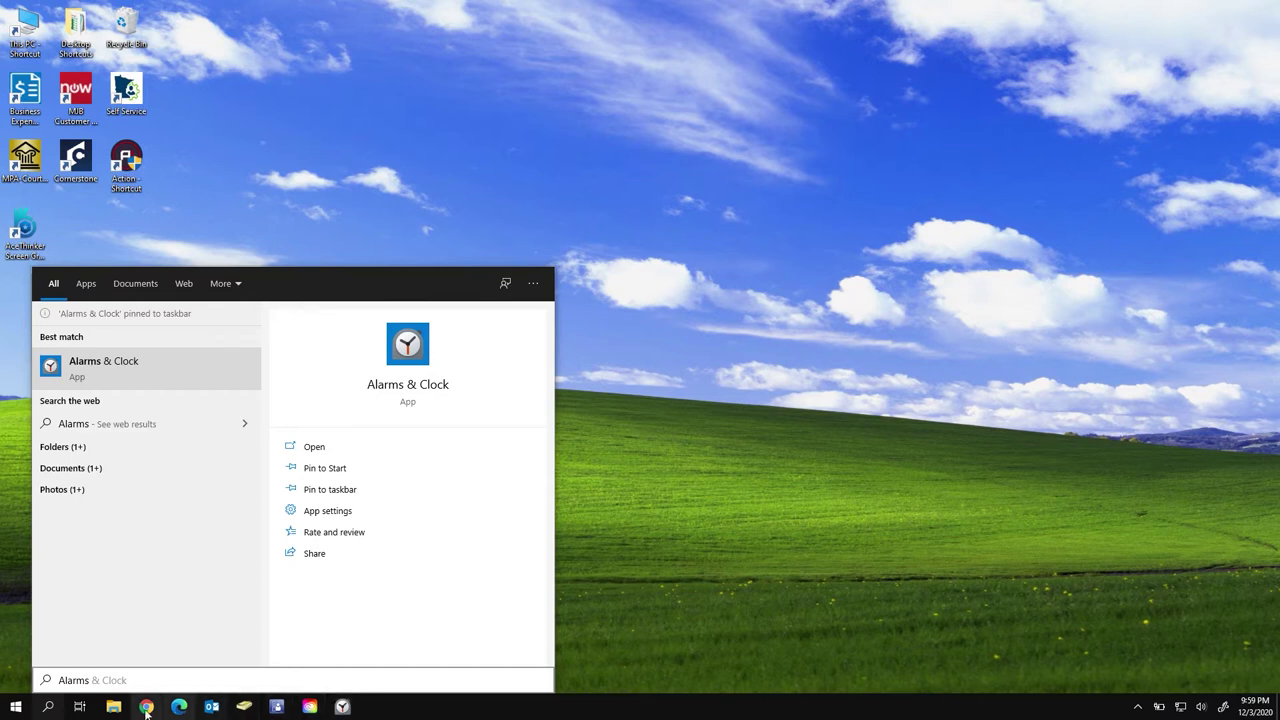
pyautogui.click(16, 708)
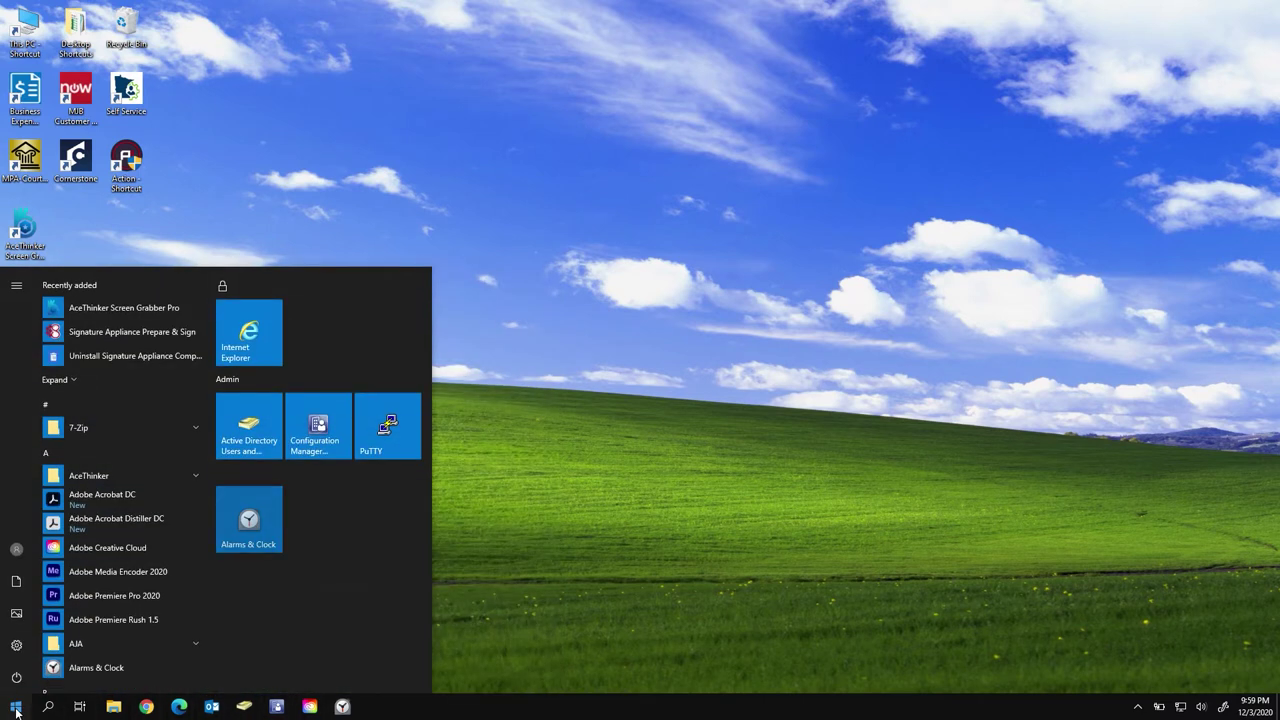
pyautogui.click(262, 522)
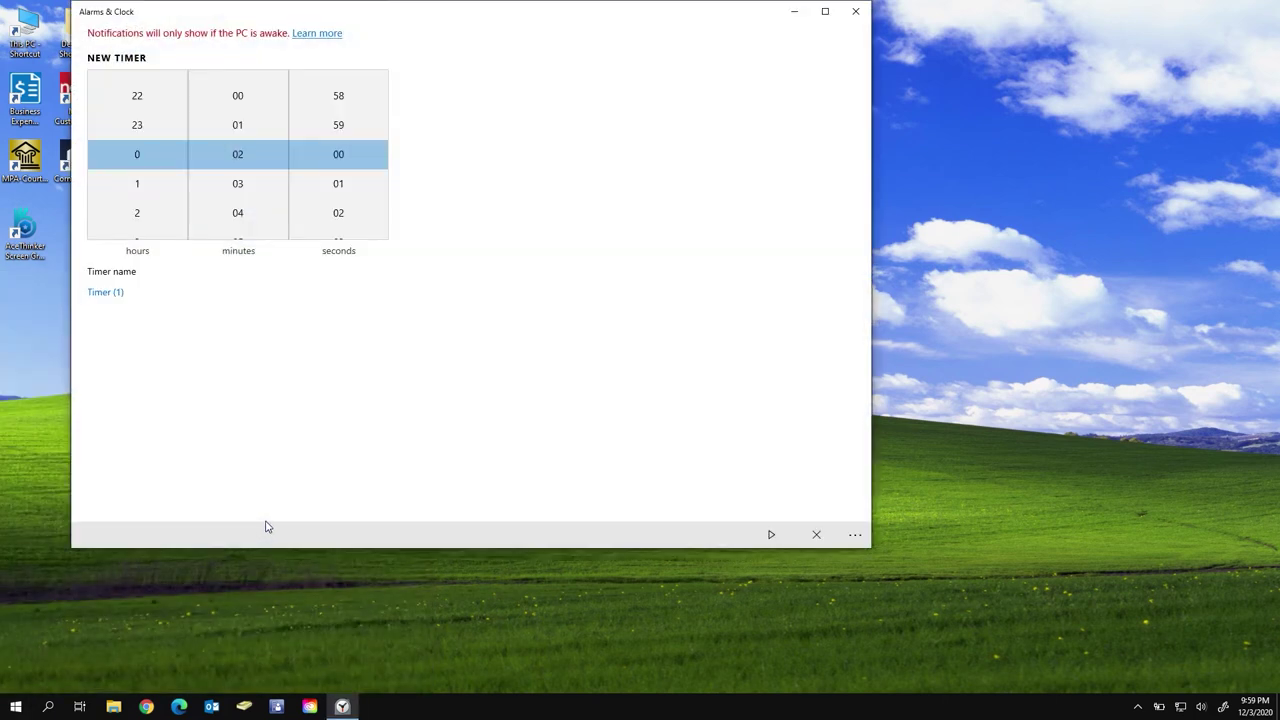
# Discard the unwanted new timer and create a new one set to 20 minutes
pyautogui.click(817, 536)
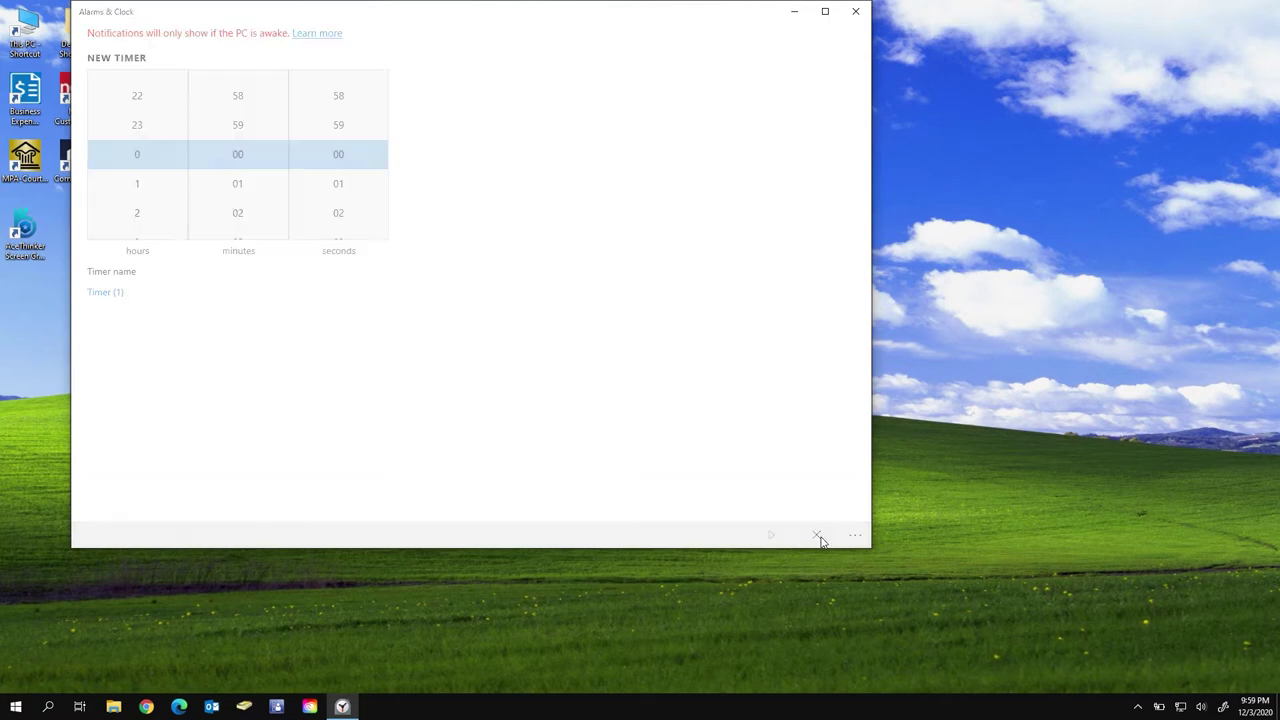
pyautogui.moveTo(491, 20); pyautogui.dragTo(587, 136)
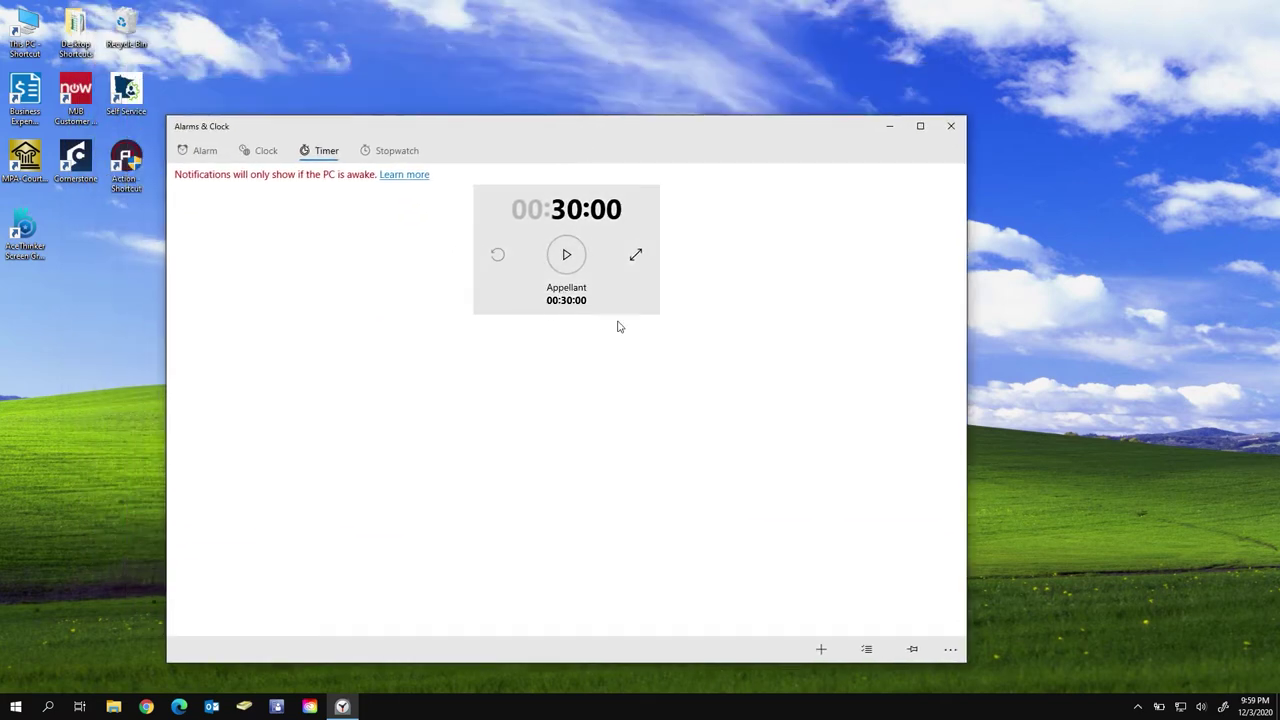
pyautogui.click(819, 649)
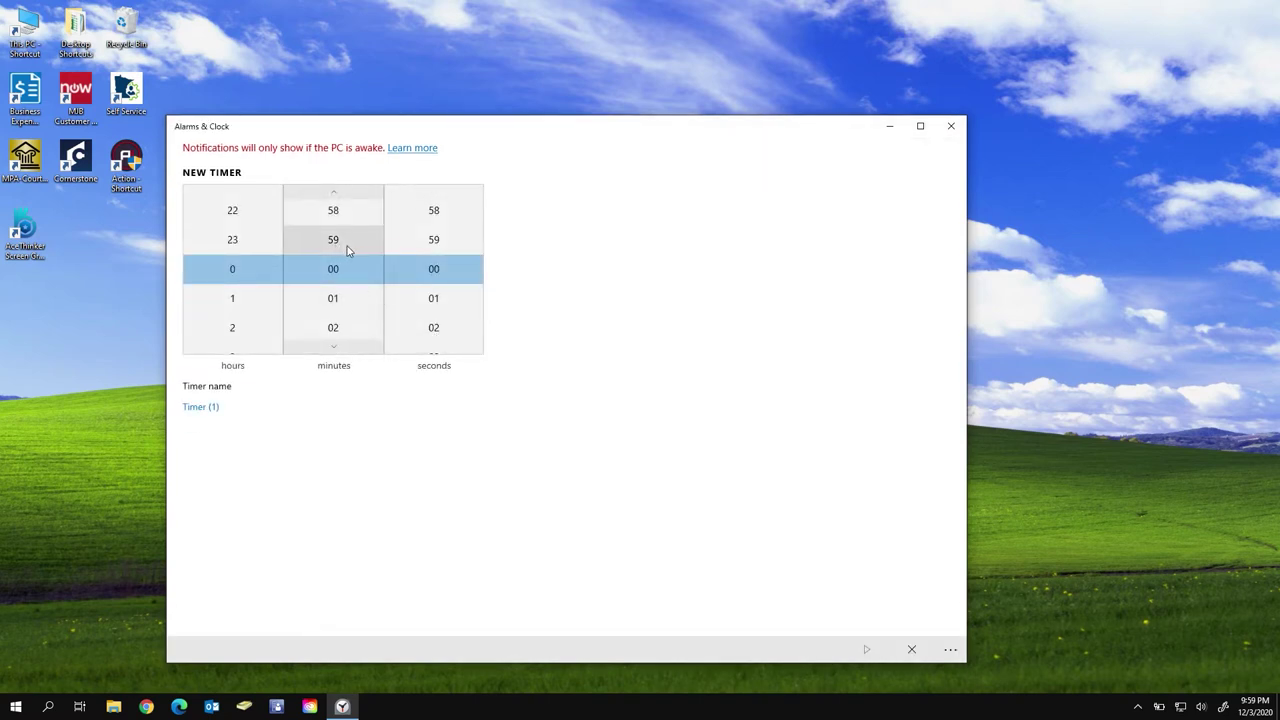
pyautogui.scroll(-14, 354, 289)
pyautogui.scroll(-7, 360, 291)
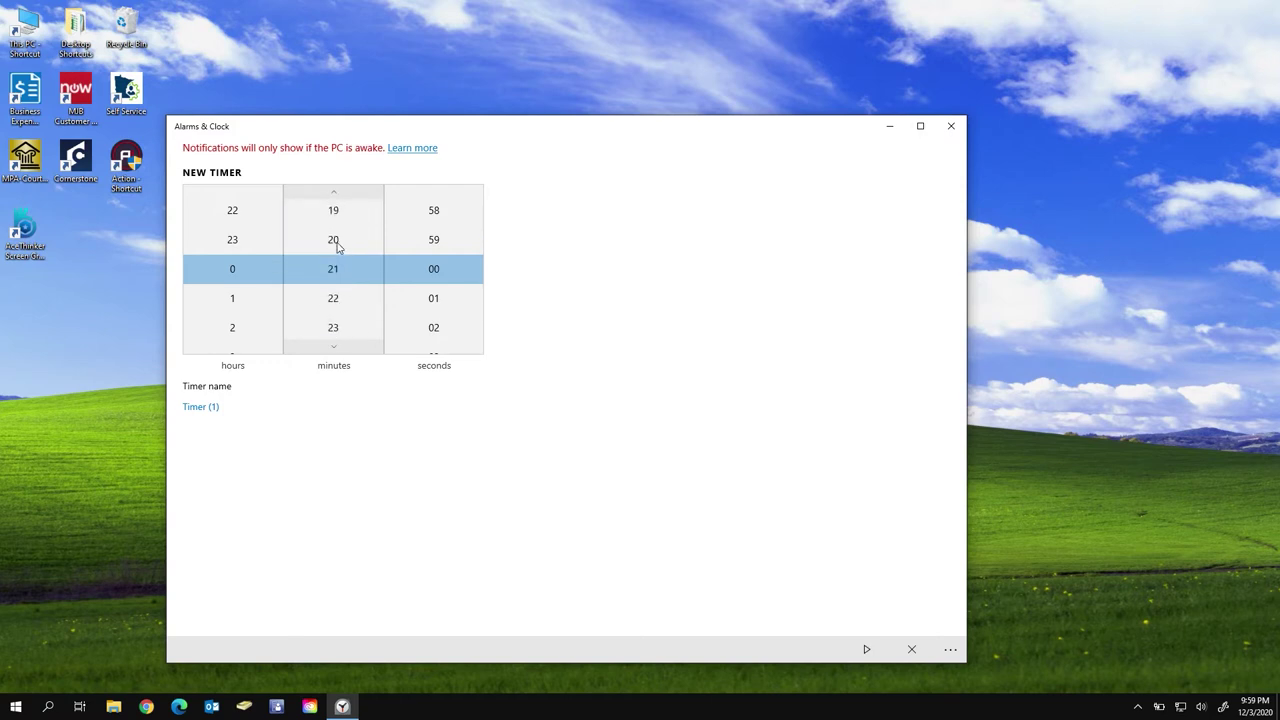
pyautogui.click(338, 243)
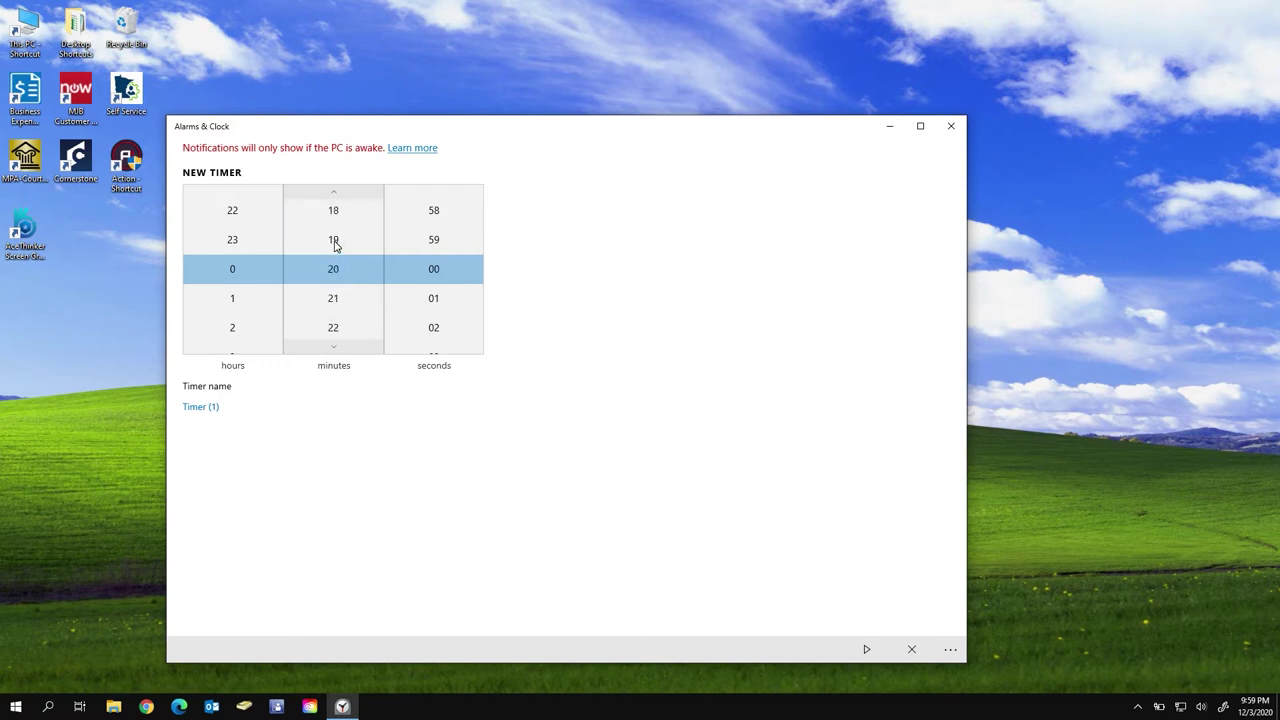
# Name the timer Respondent, start it, then pause and reset it to 20:00
pyautogui.click(227, 410)
pyautogui.press('BackSpace')
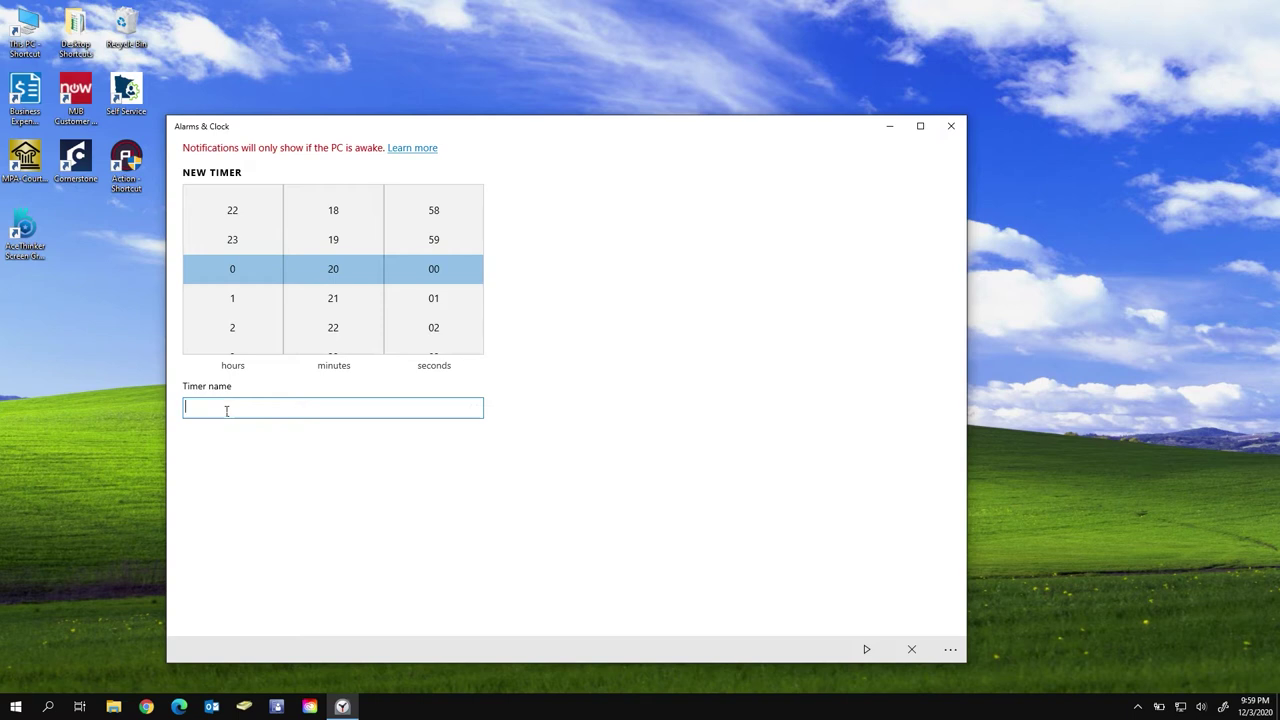
pyautogui.write('Respondent')
pyautogui.press('Tab')
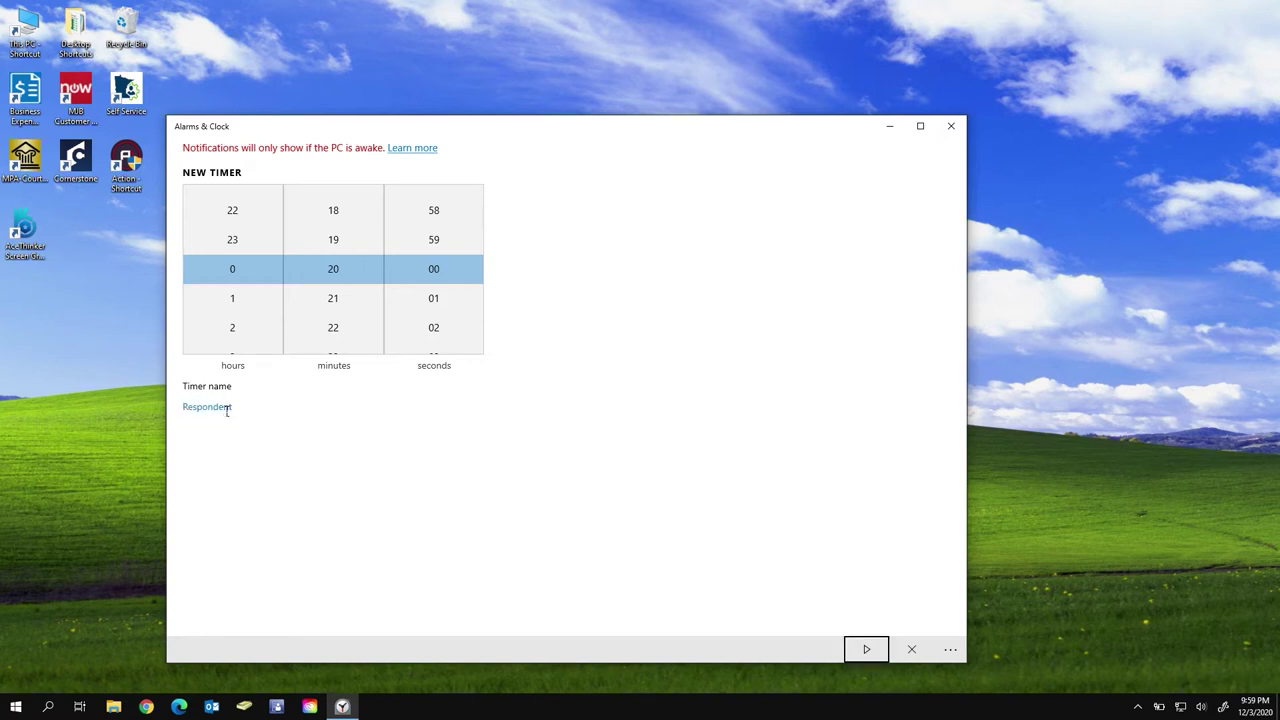
pyautogui.click(851, 652)
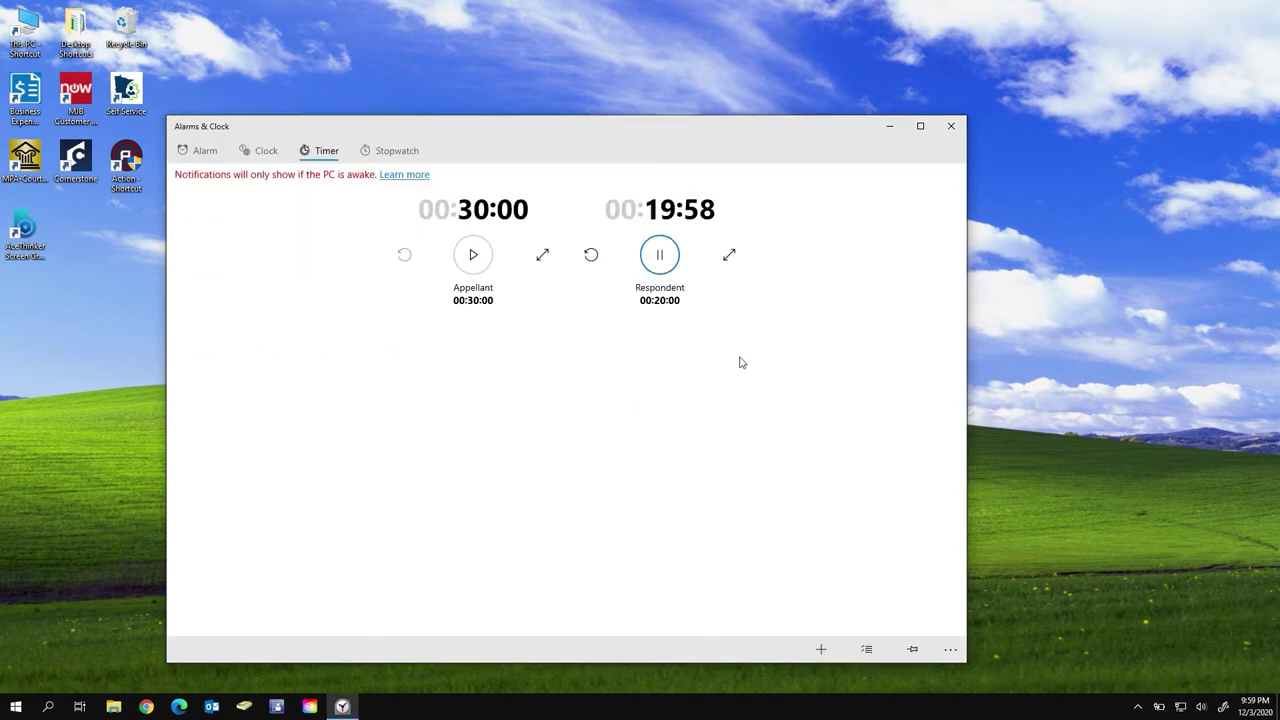
pyautogui.click(667, 263)
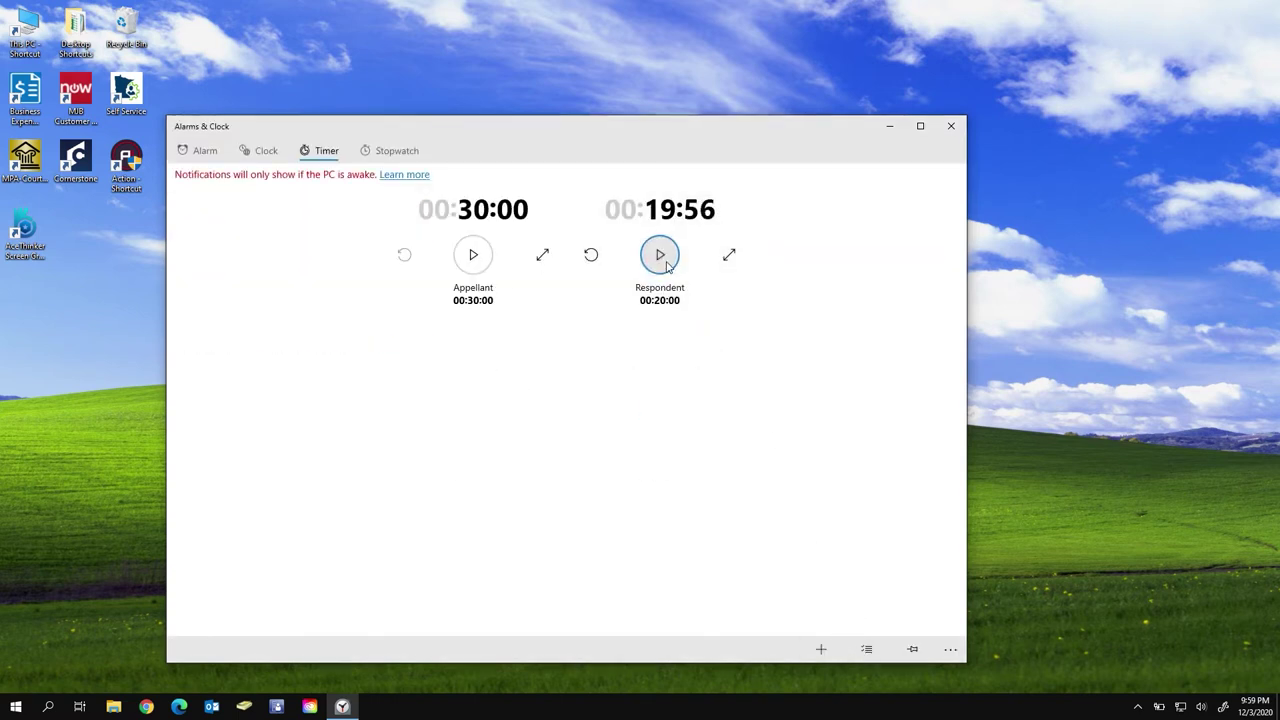
pyautogui.click(597, 262)
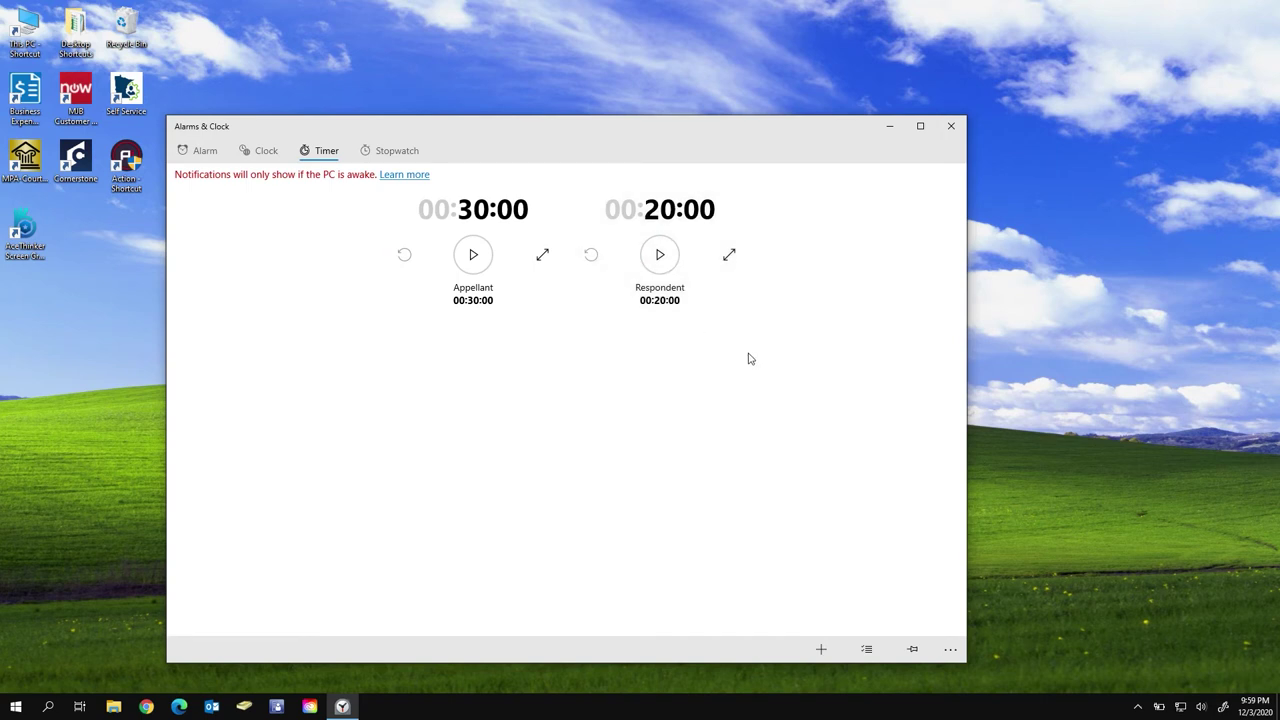
# Create a 5-minute timer named Rebuttal, start it, then pause and reset it to 05:00
pyautogui.click(821, 652)
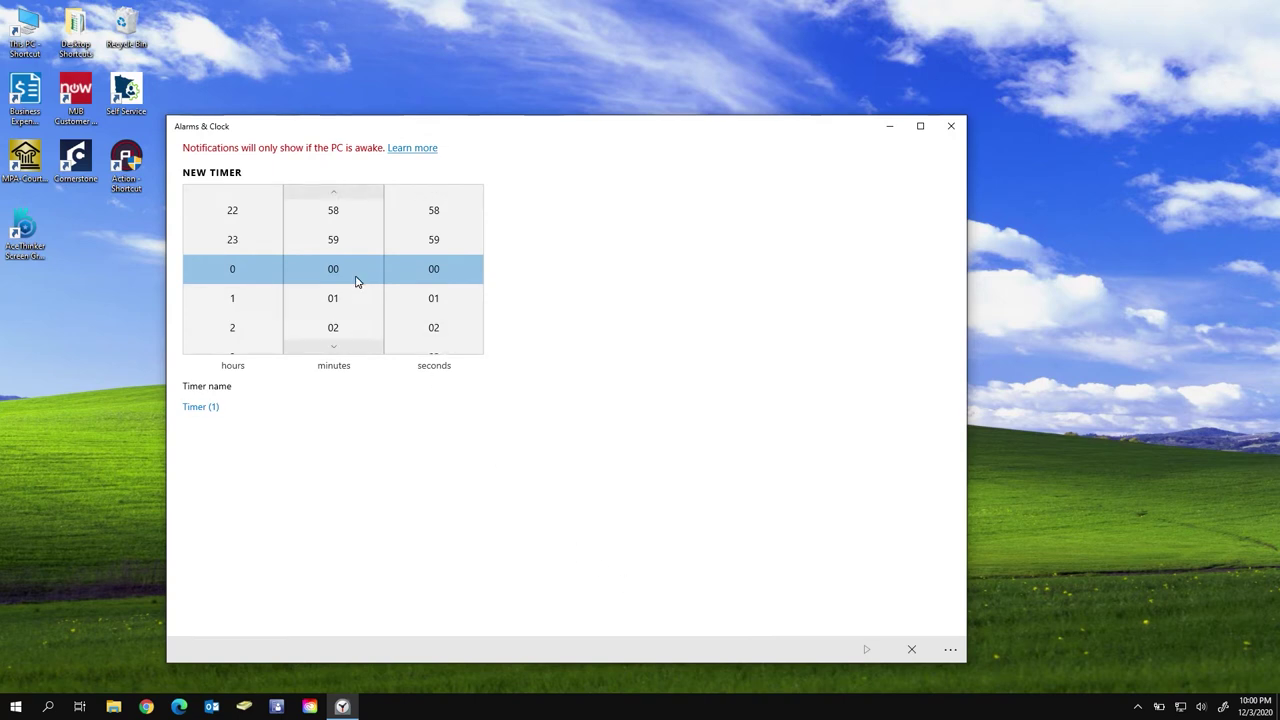
pyautogui.scroll(-5, 356, 282)
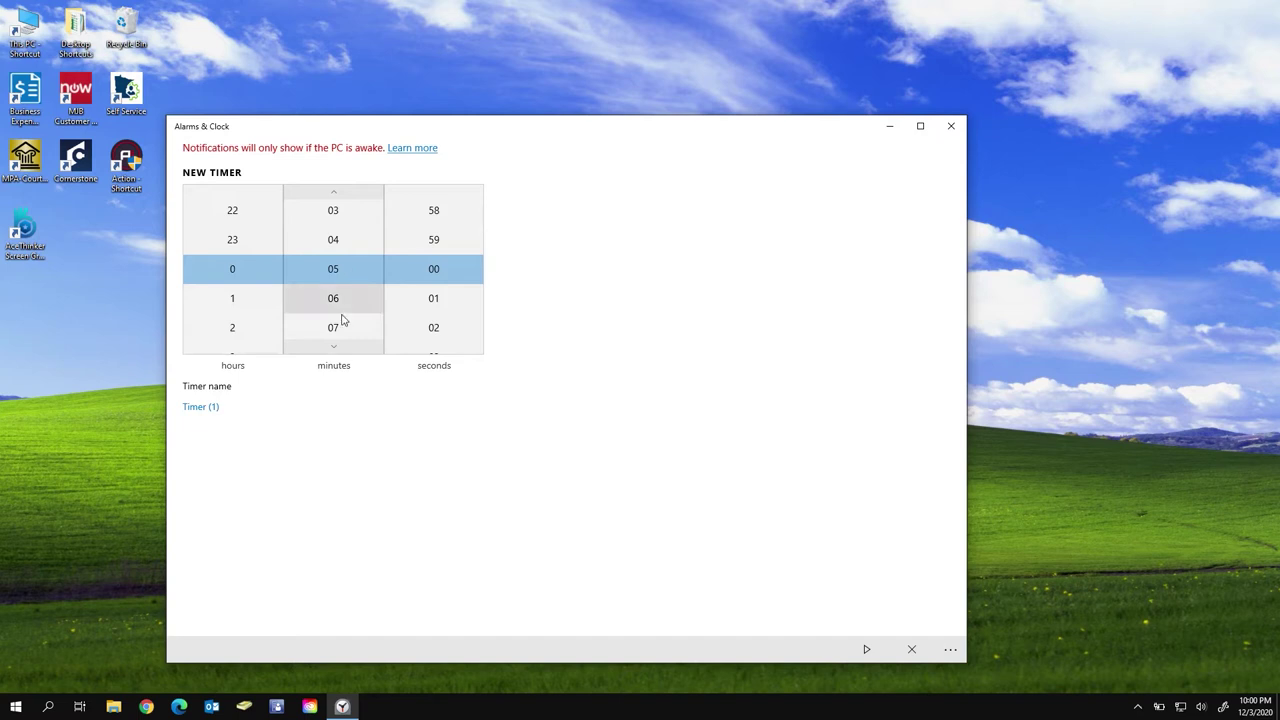
pyautogui.click(237, 417)
pyautogui.press('BackSpace')
pyautogui.write('Re')
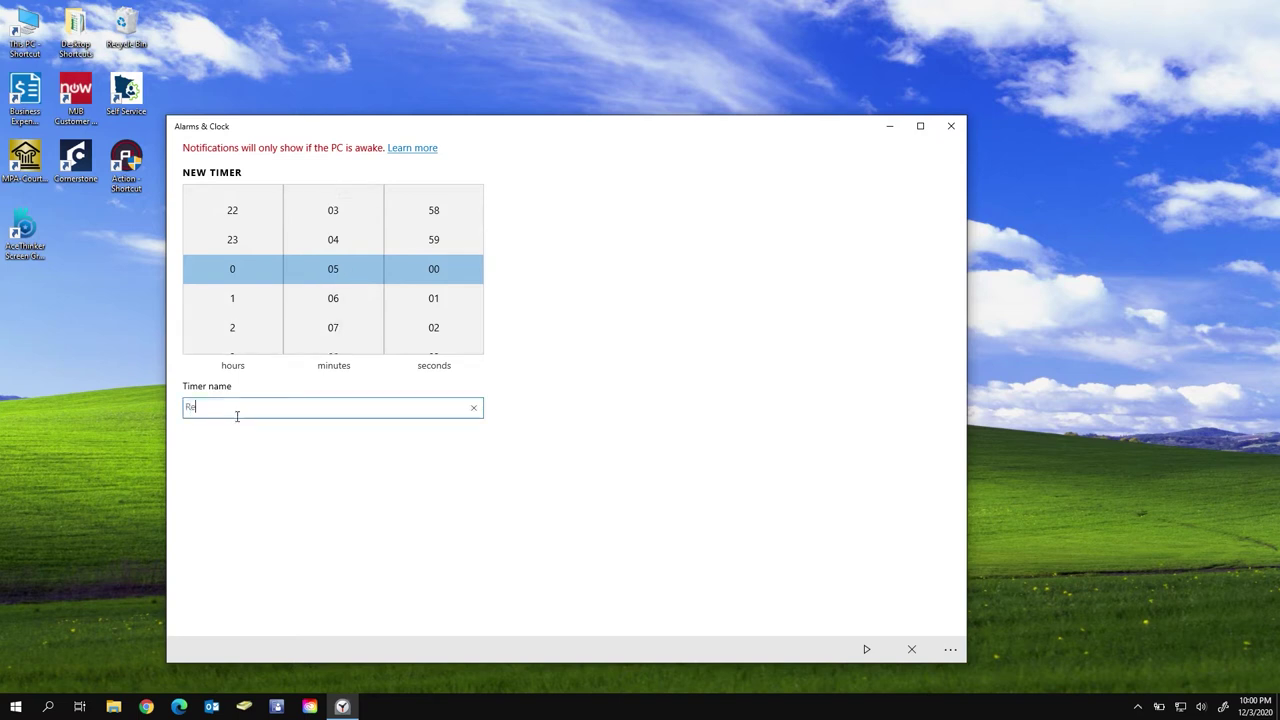
pyautogui.write('buttal')
pyautogui.press('Tab')
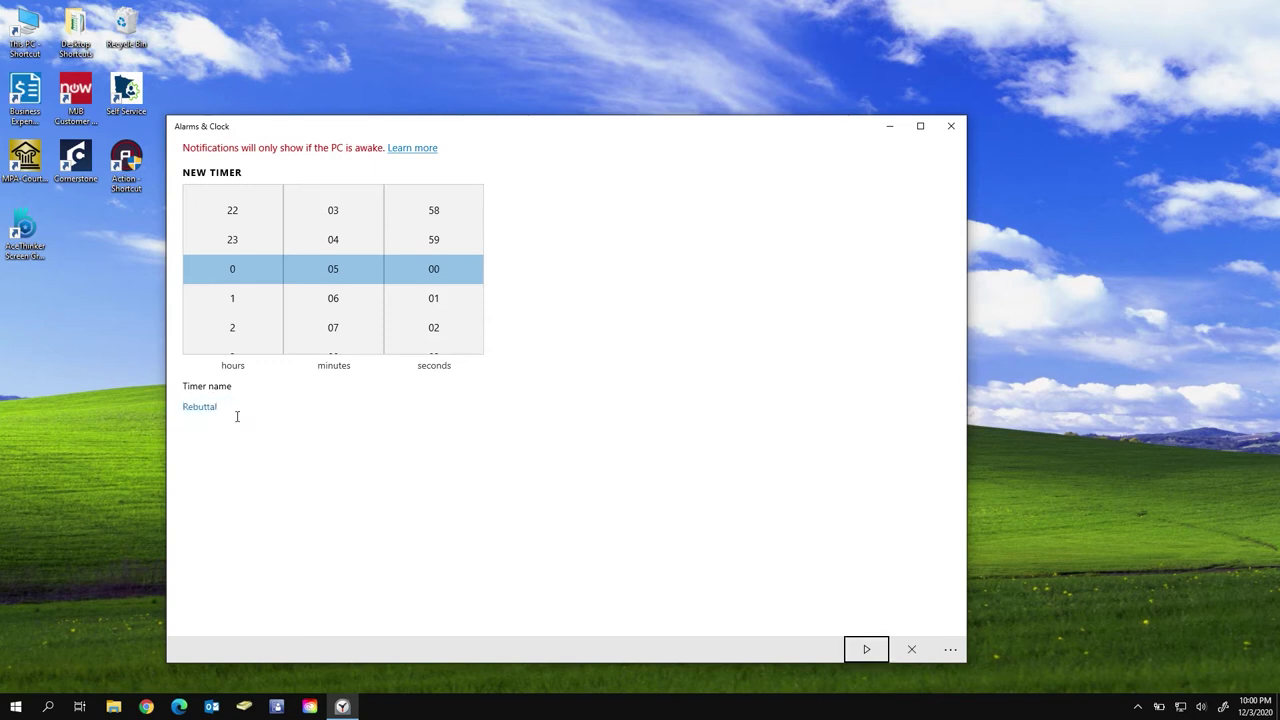
pyautogui.click(866, 650)
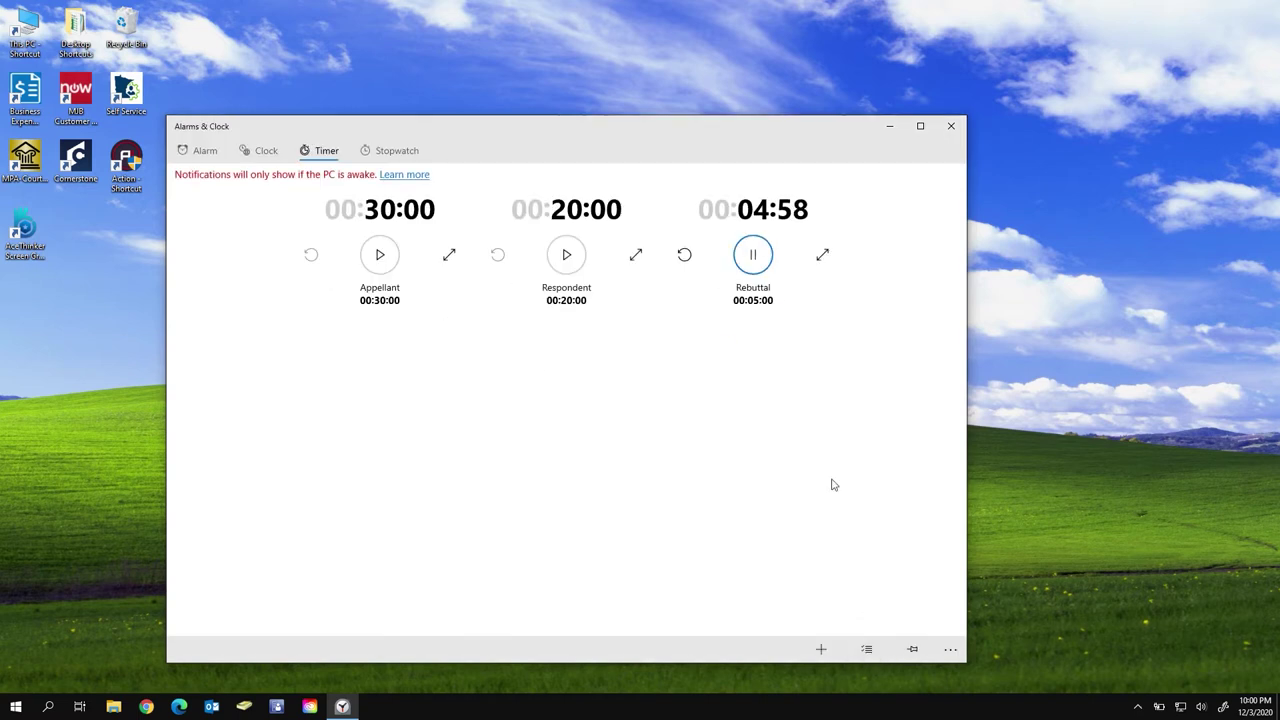
pyautogui.click(757, 260)
pyautogui.click(686, 256)
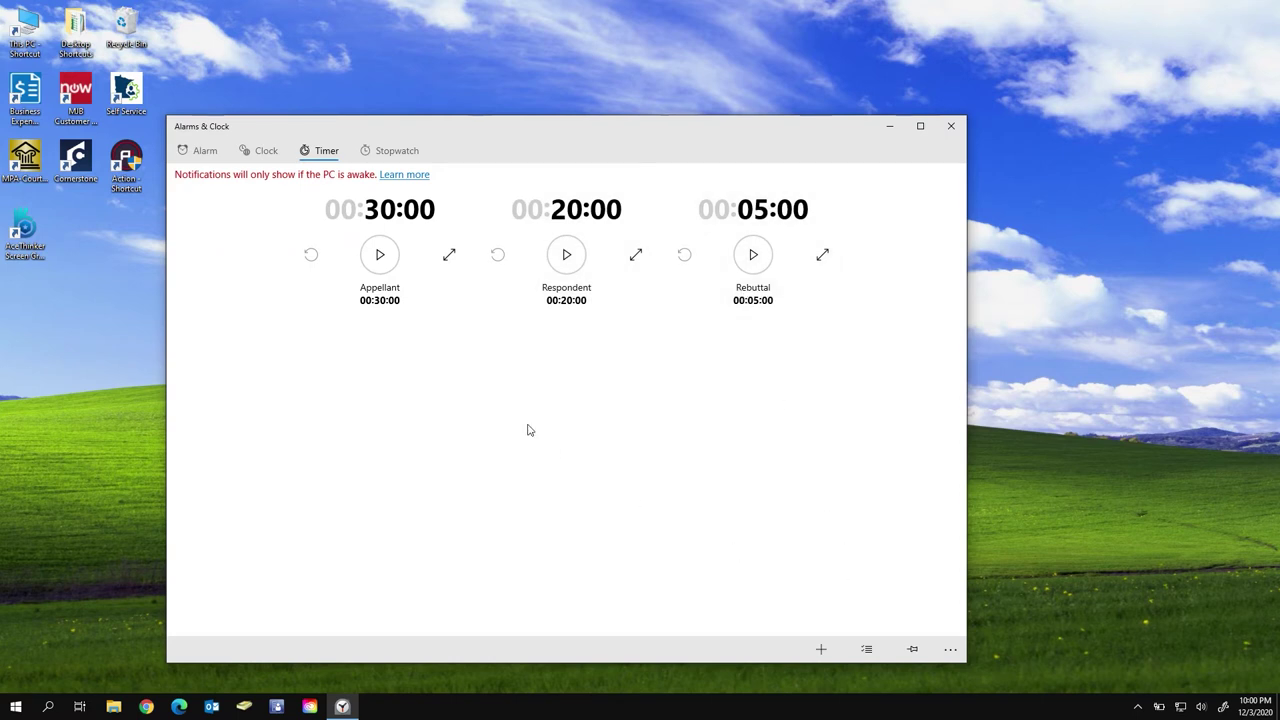
# View the Appellant timer full-window and maximized, pause it, and return to the list
pyautogui.click(449, 255)
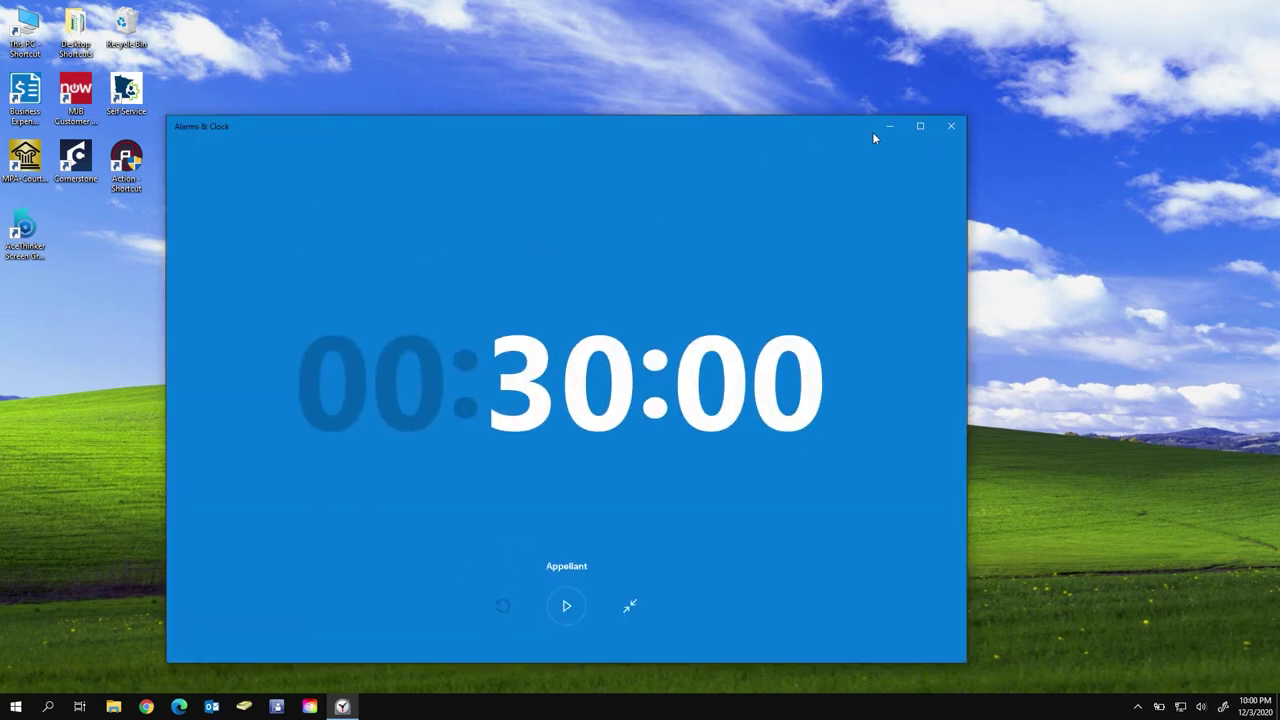
pyautogui.click(919, 129)
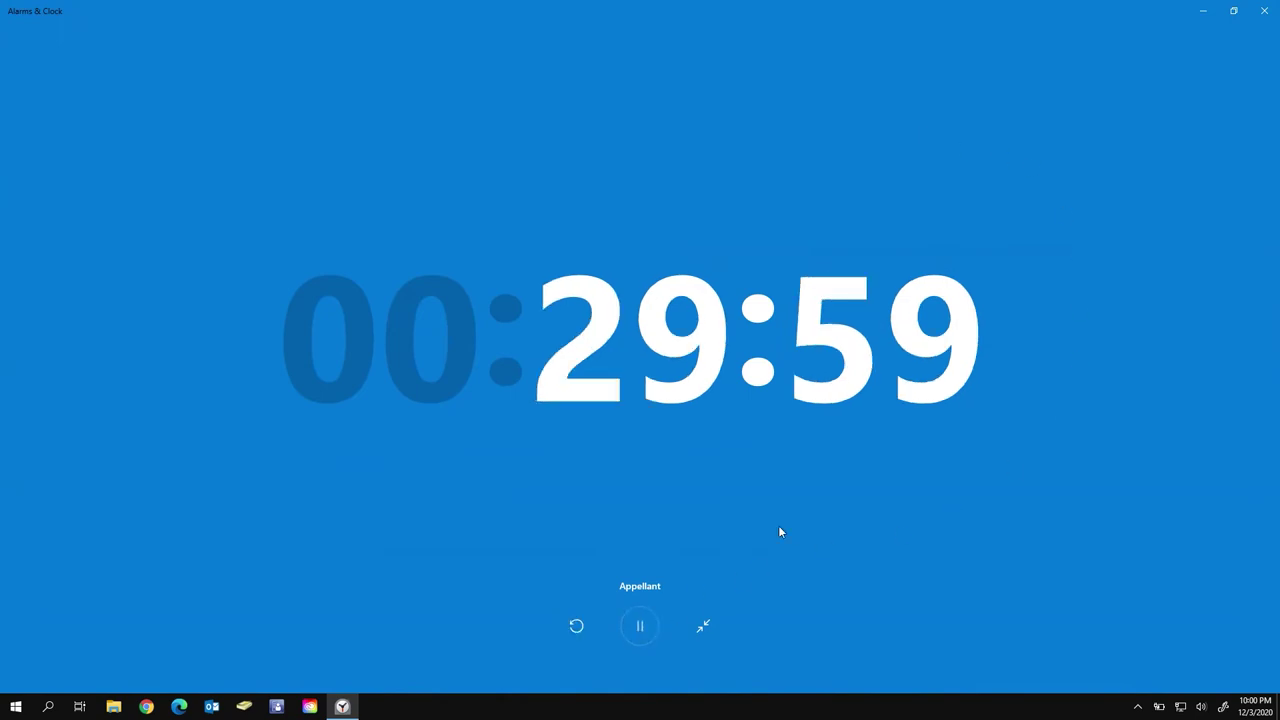
pyautogui.click(652, 630)
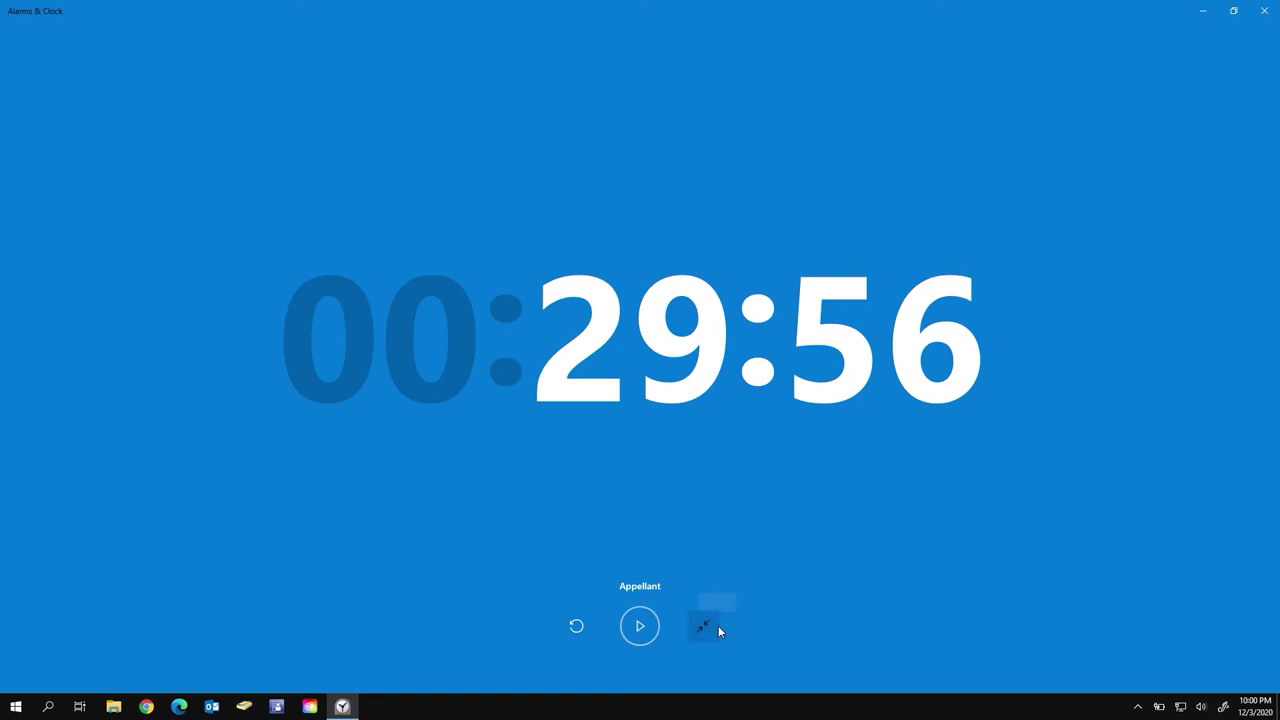
pyautogui.click(718, 628)
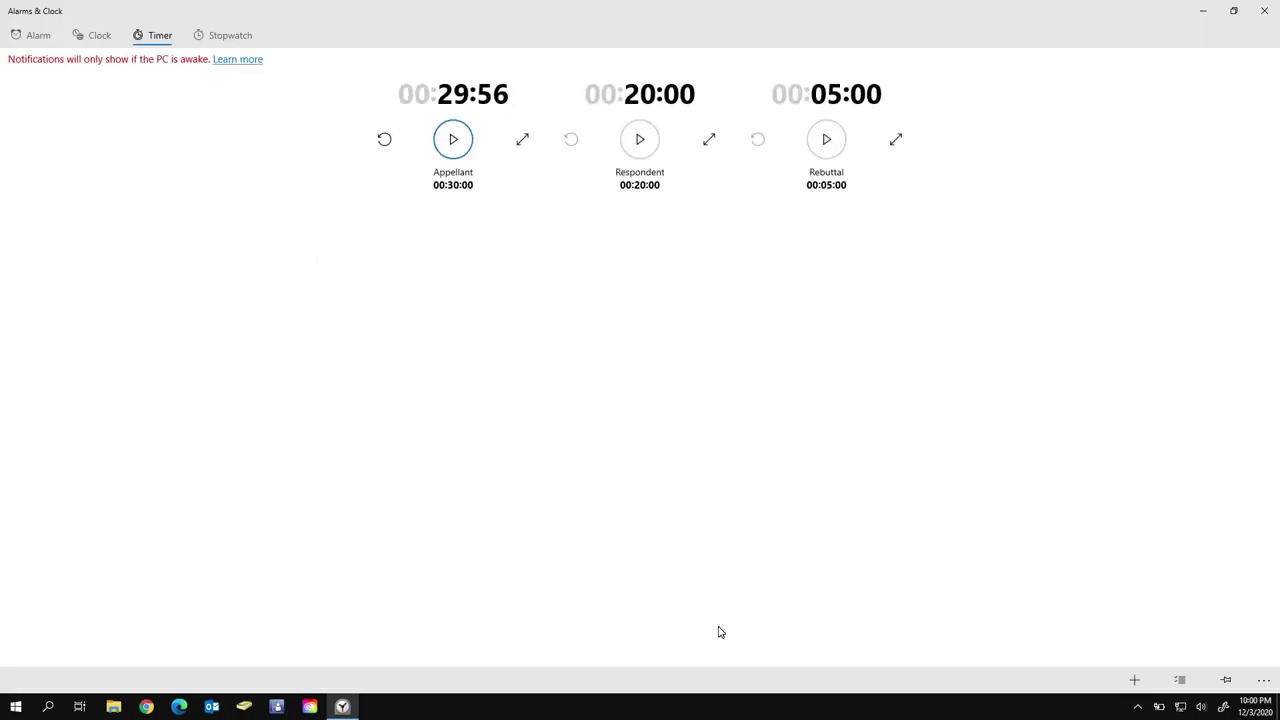
# Start the Respondent timer, view it full-window, pause it, and return to the list
pyautogui.click(641, 141)
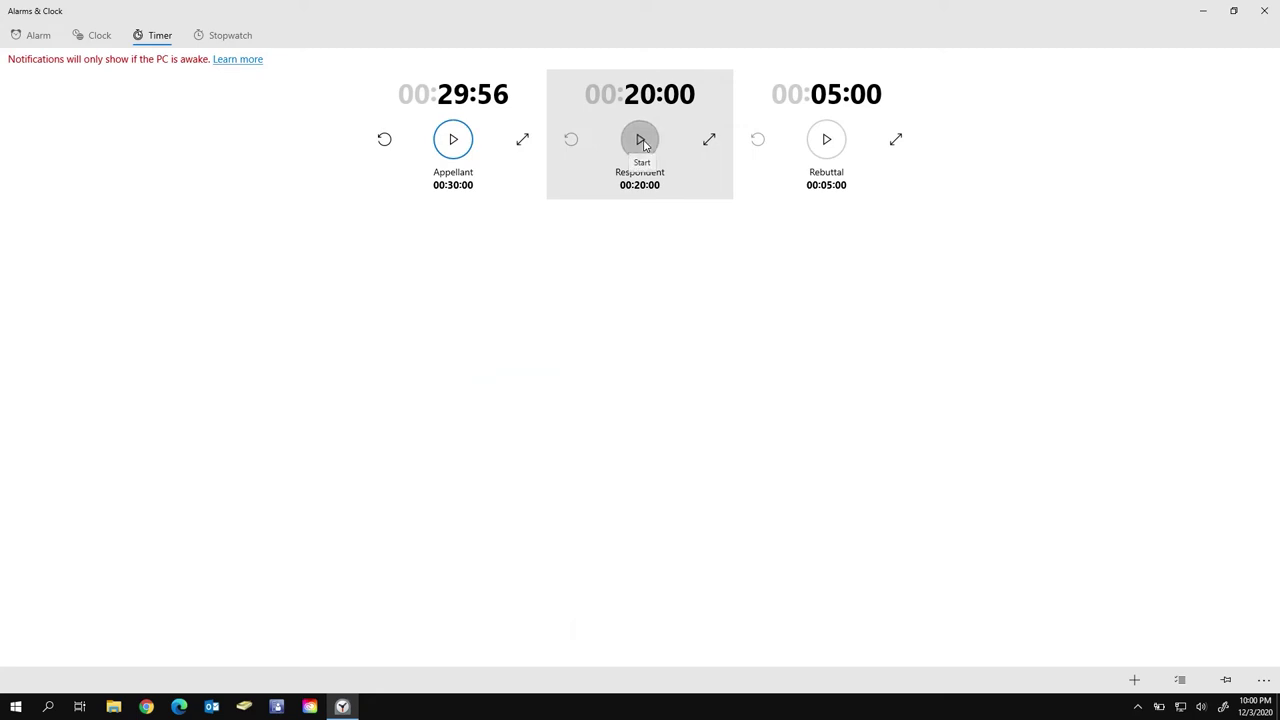
pyautogui.click(709, 139)
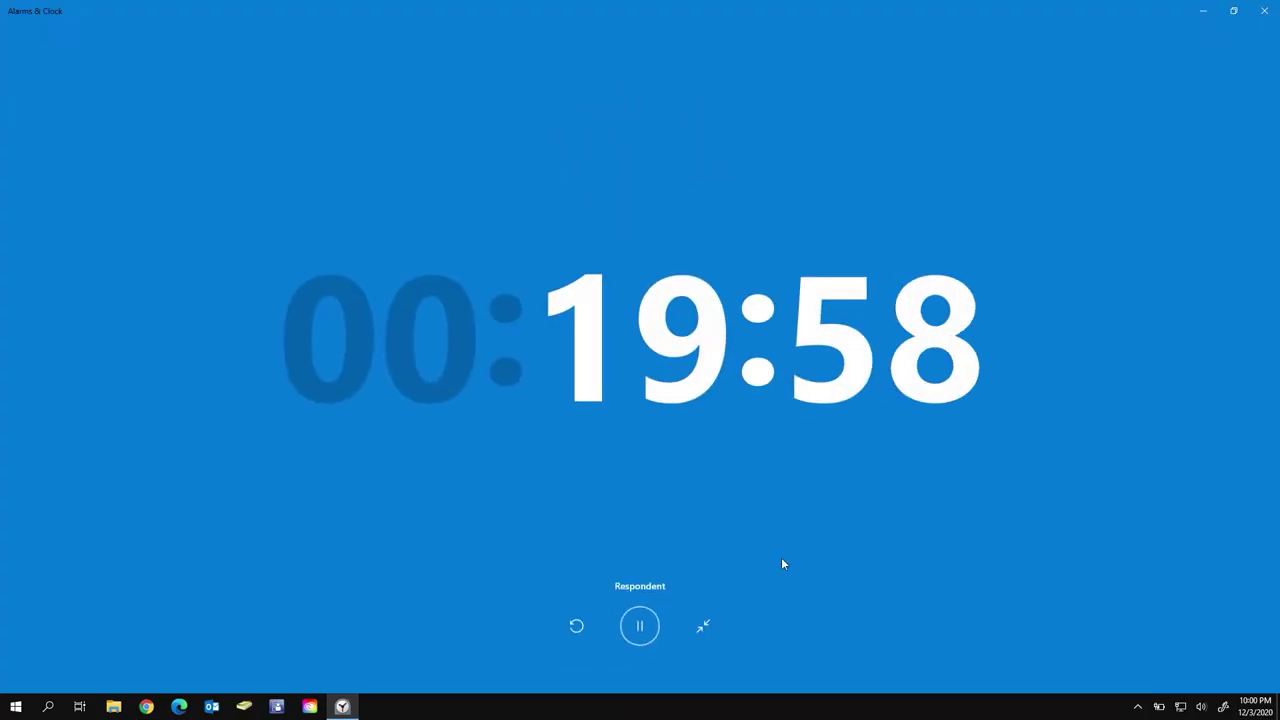
pyautogui.click(652, 636)
pyautogui.click(699, 629)
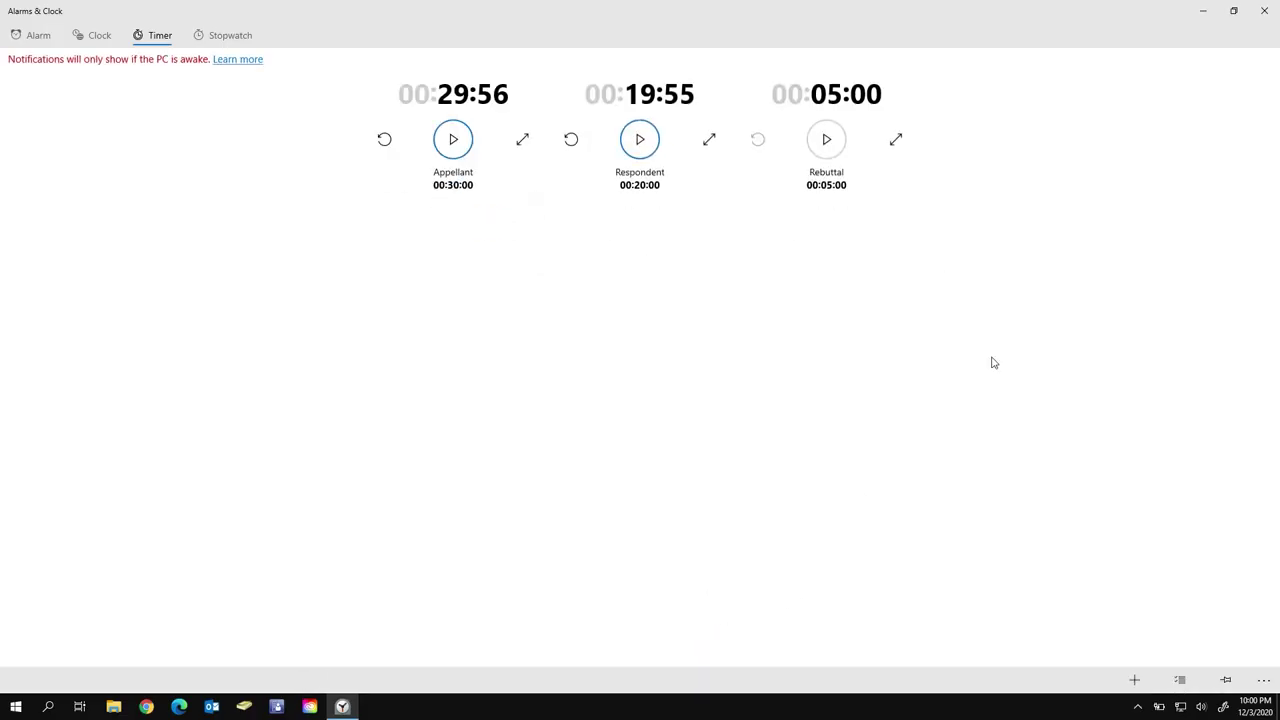
# Reset Respondent to 20:00 and Appellant to 30:00, then close Alarms & Clock
pyautogui.click(1267, 13)
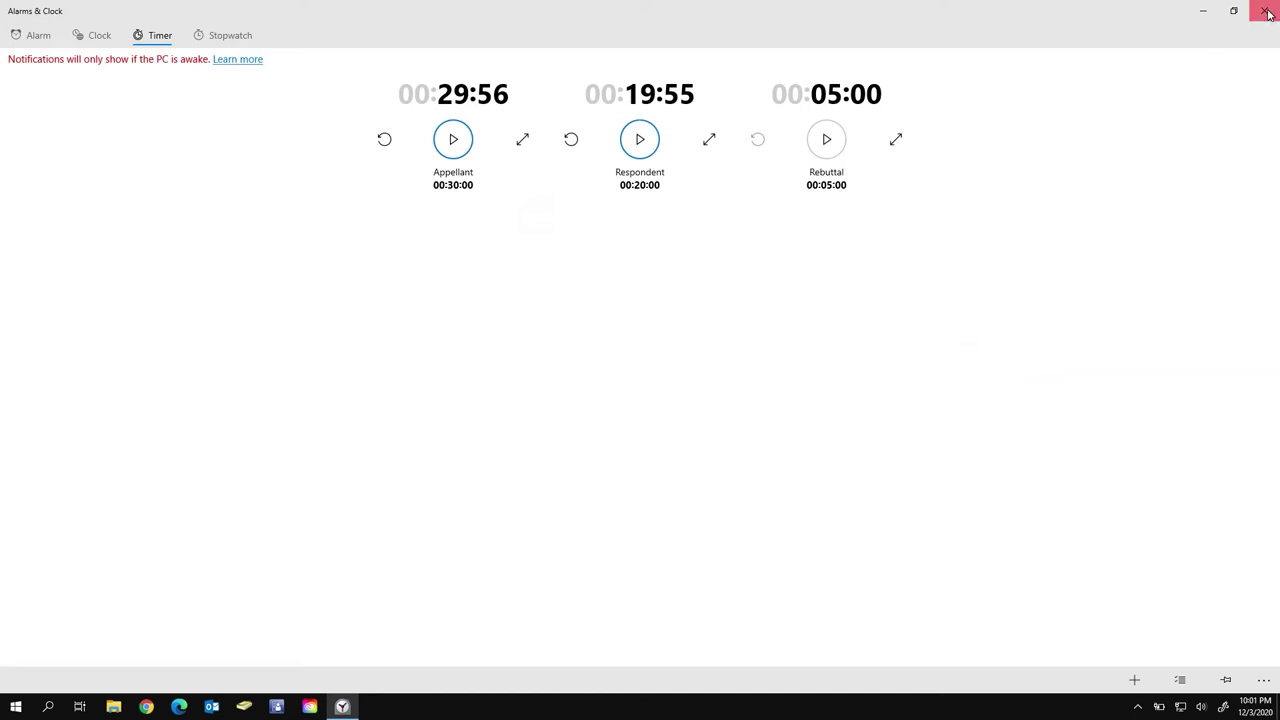
pyautogui.click(571, 139)
pyautogui.click(383, 147)
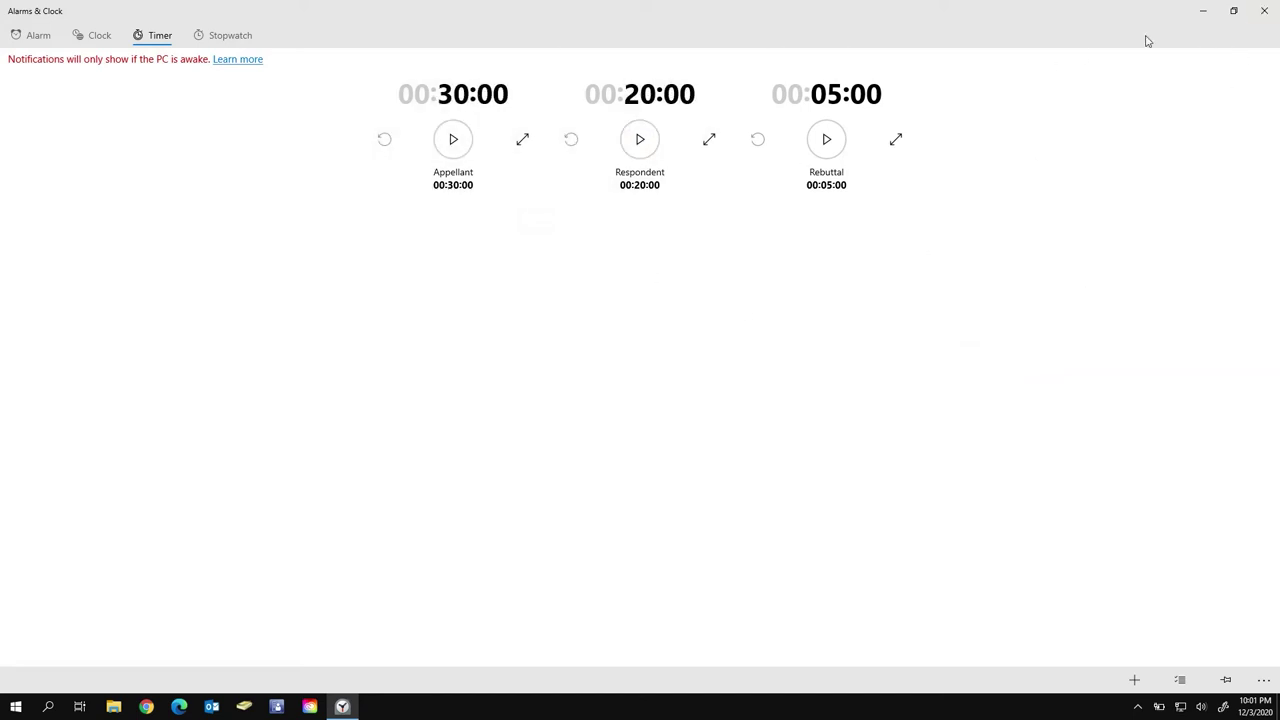
pyautogui.click(1272, 17)
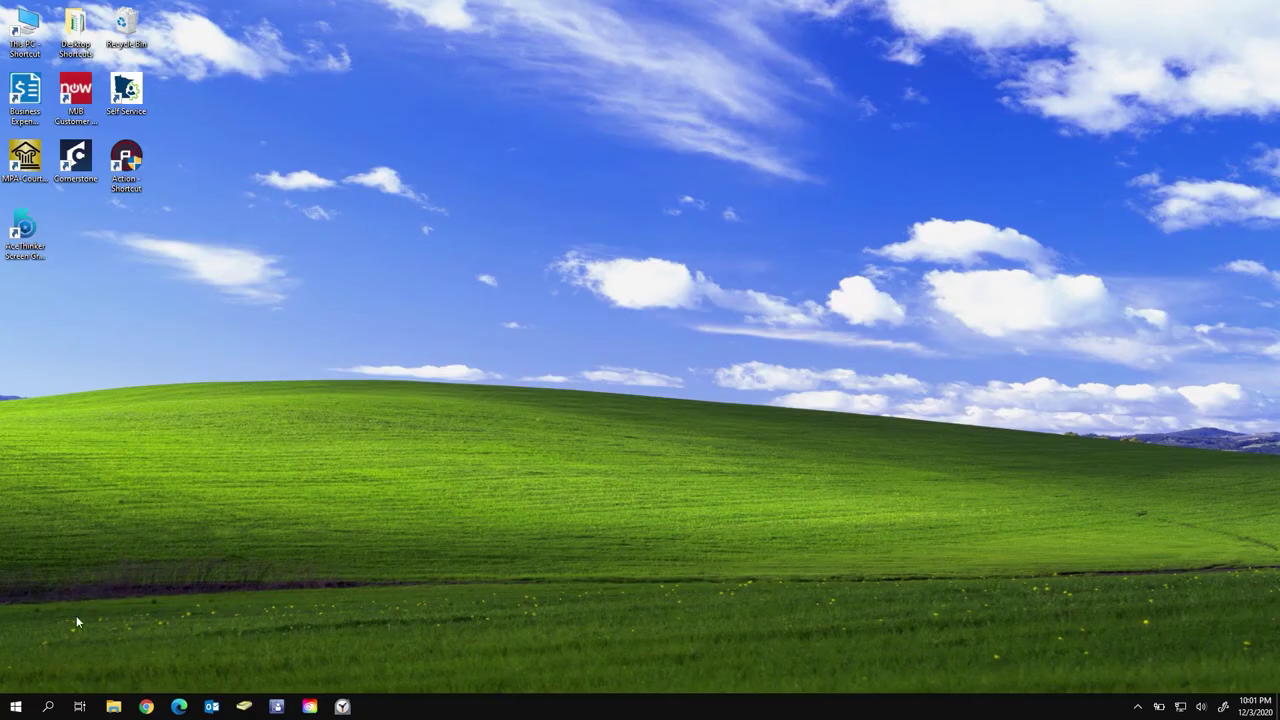
# Search Windows for 'Software' and open Software Center
pyautogui.click(48, 706)
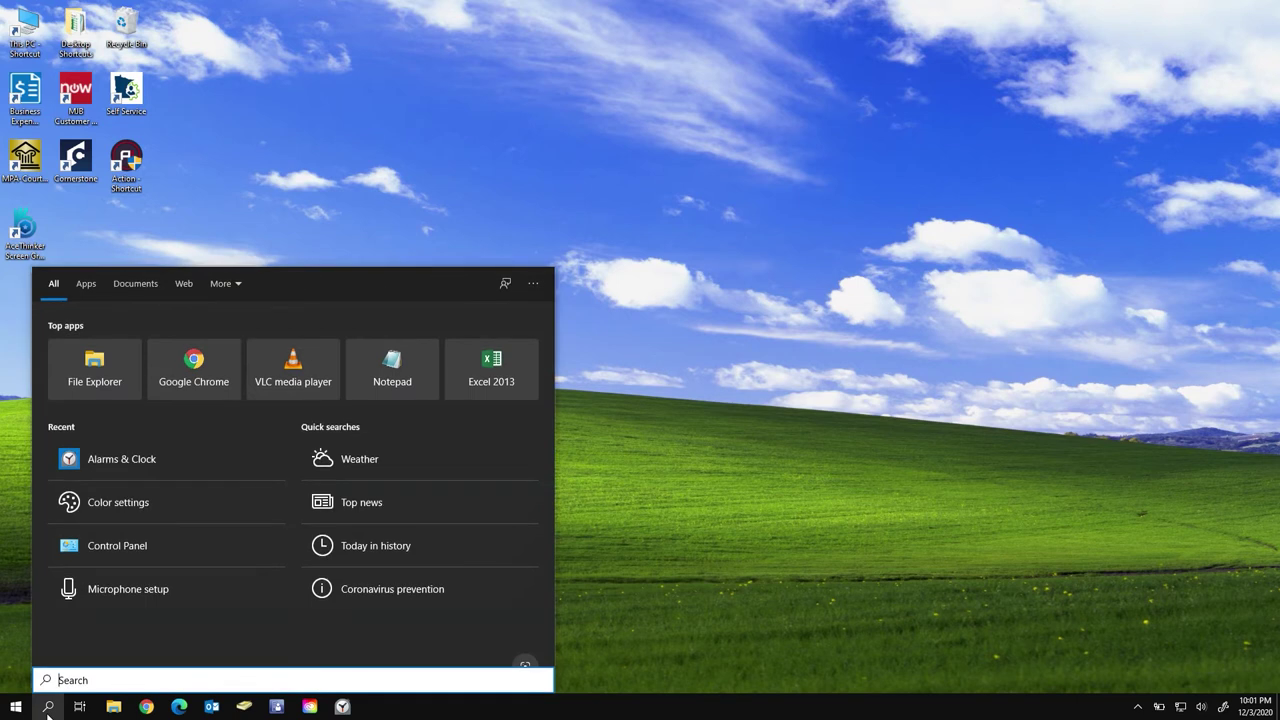
pyautogui.write('Softw')
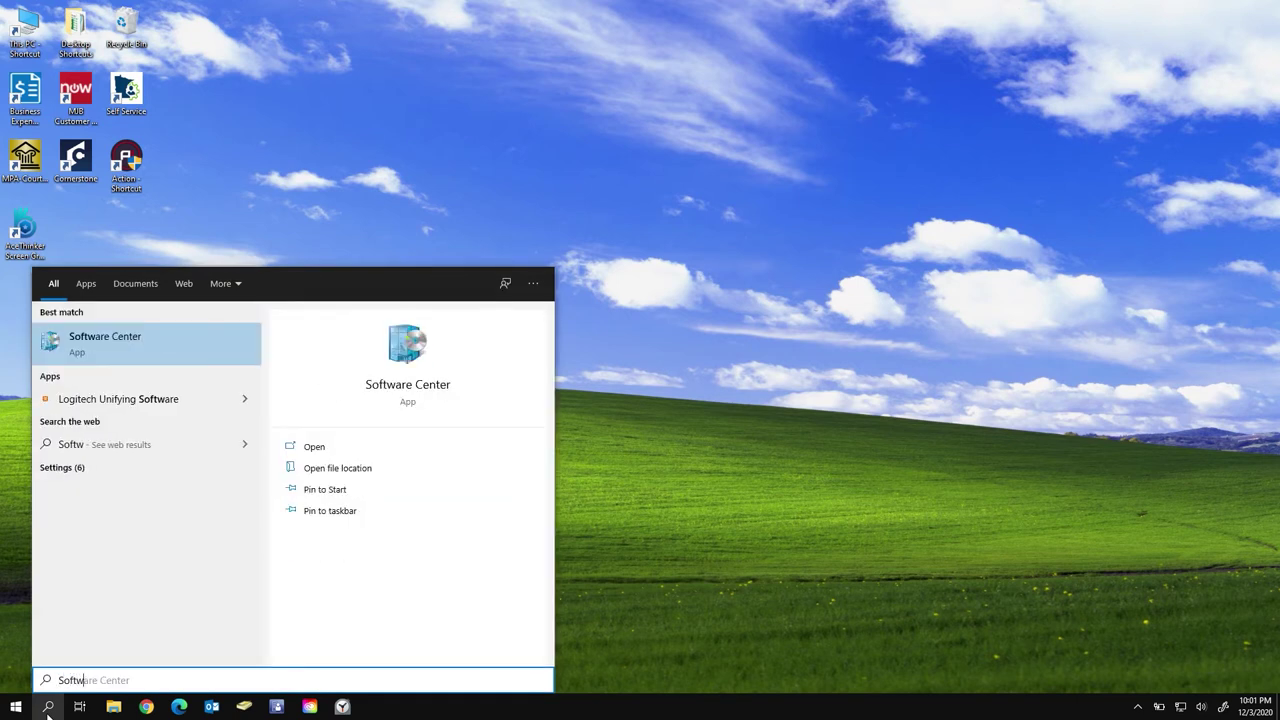
pyautogui.write('are')
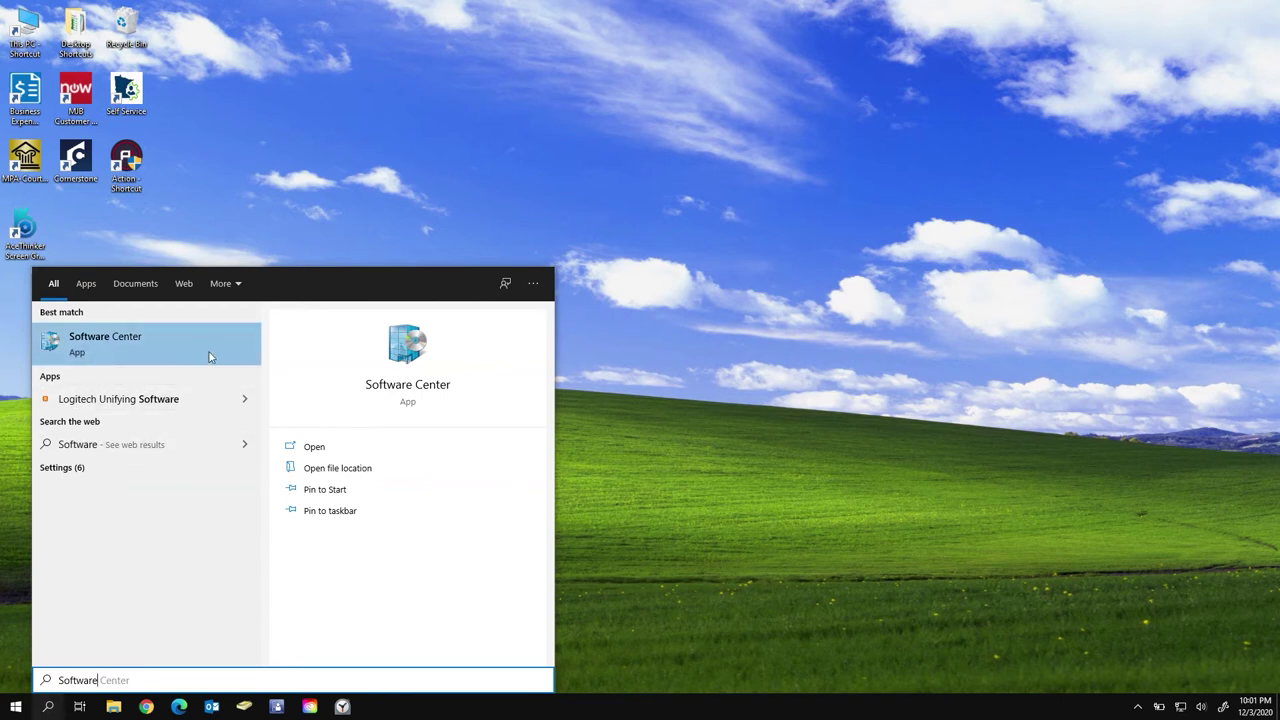
pyautogui.click(335, 451)
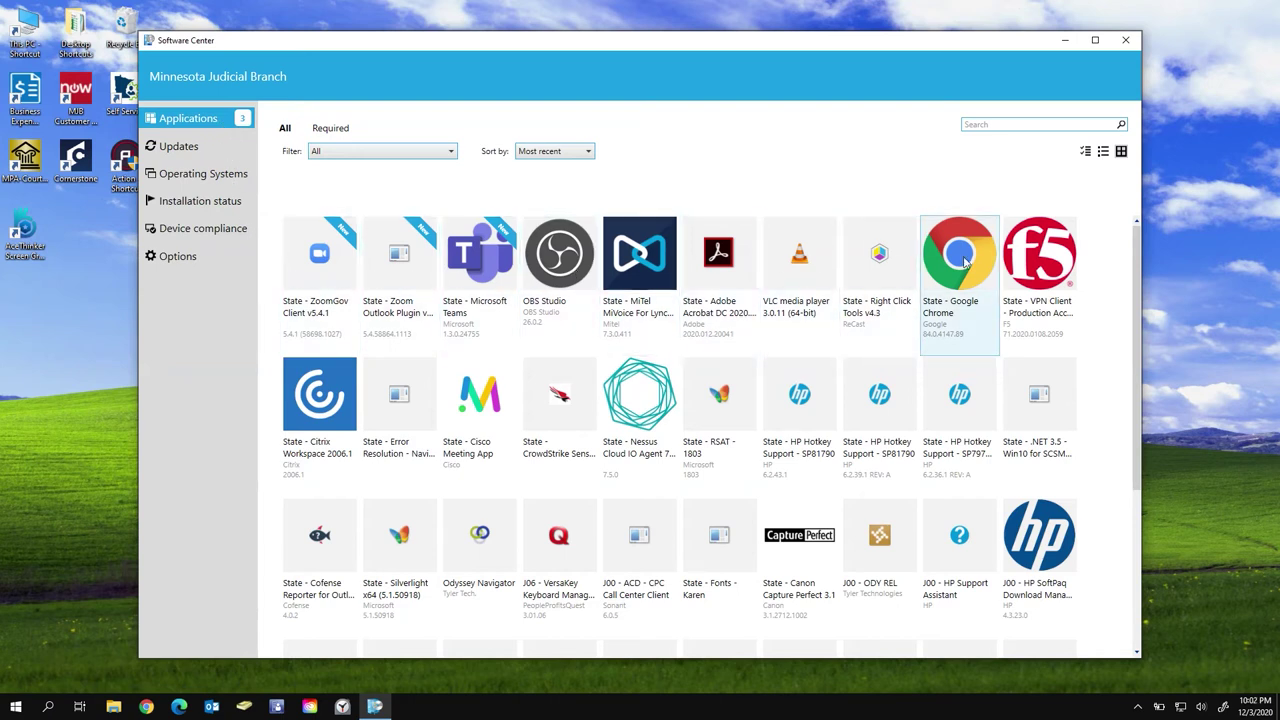
# Install OBS Studio 26.0.2 from its Software Center page, then close Software Center
pyautogui.click(570, 316)
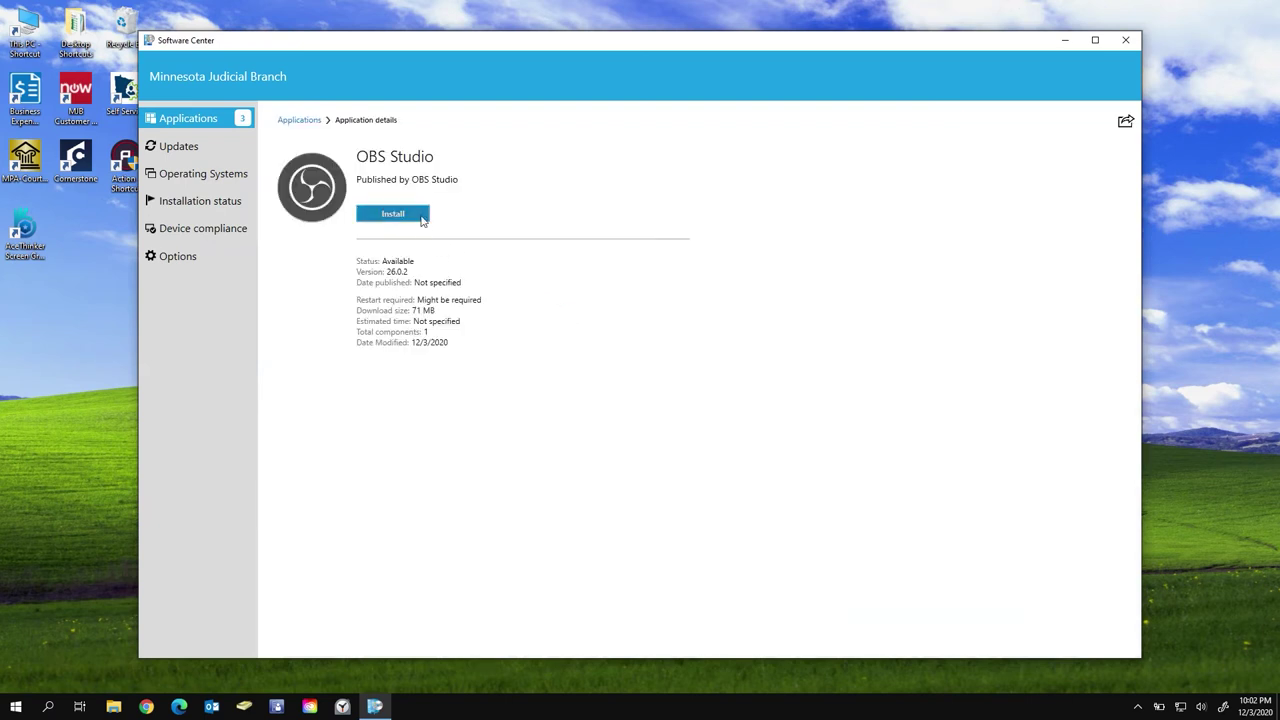
pyautogui.click(420, 215)
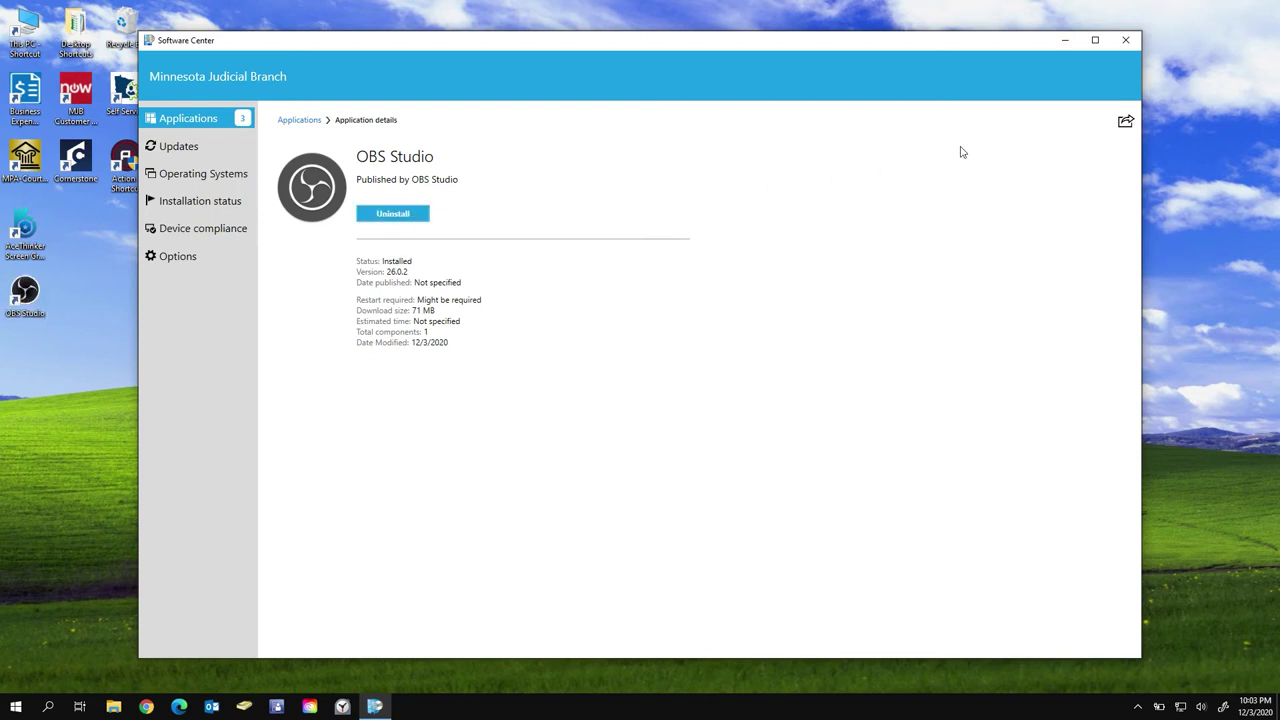
pyautogui.click(1134, 44)
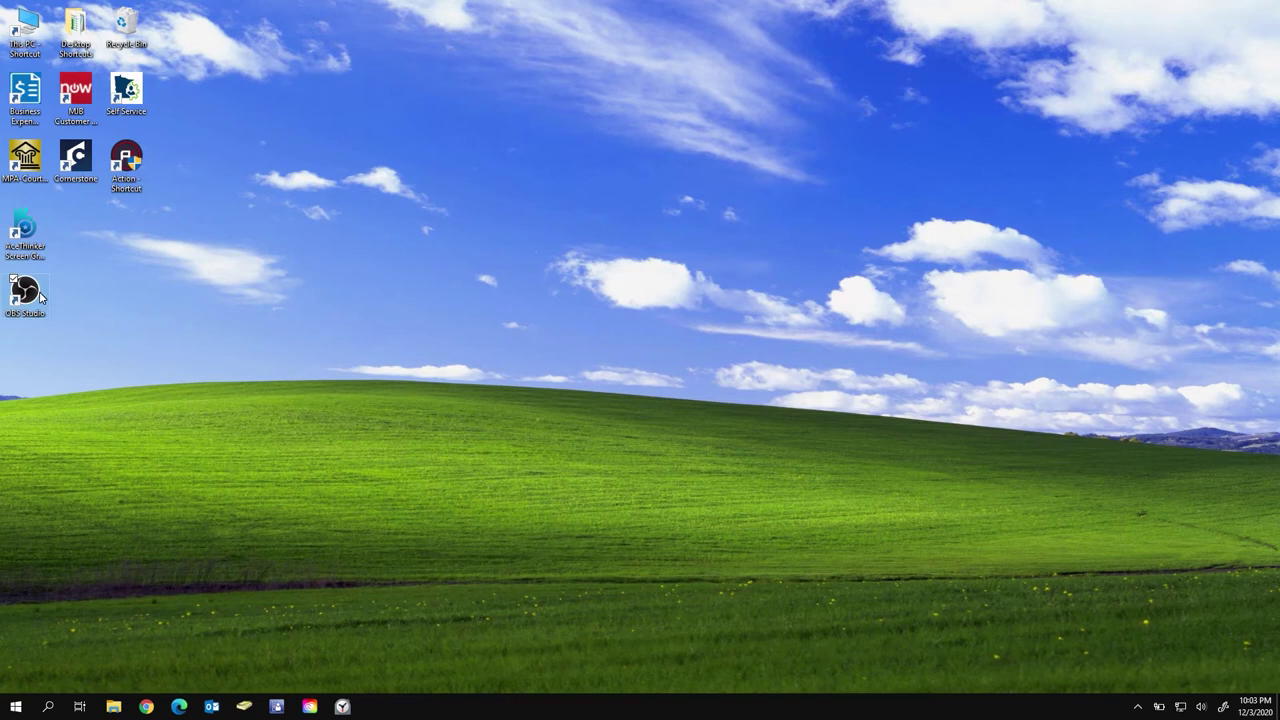
# Search for 'obs' and pin OBS Studio to the taskbar
pyautogui.click(48, 707)
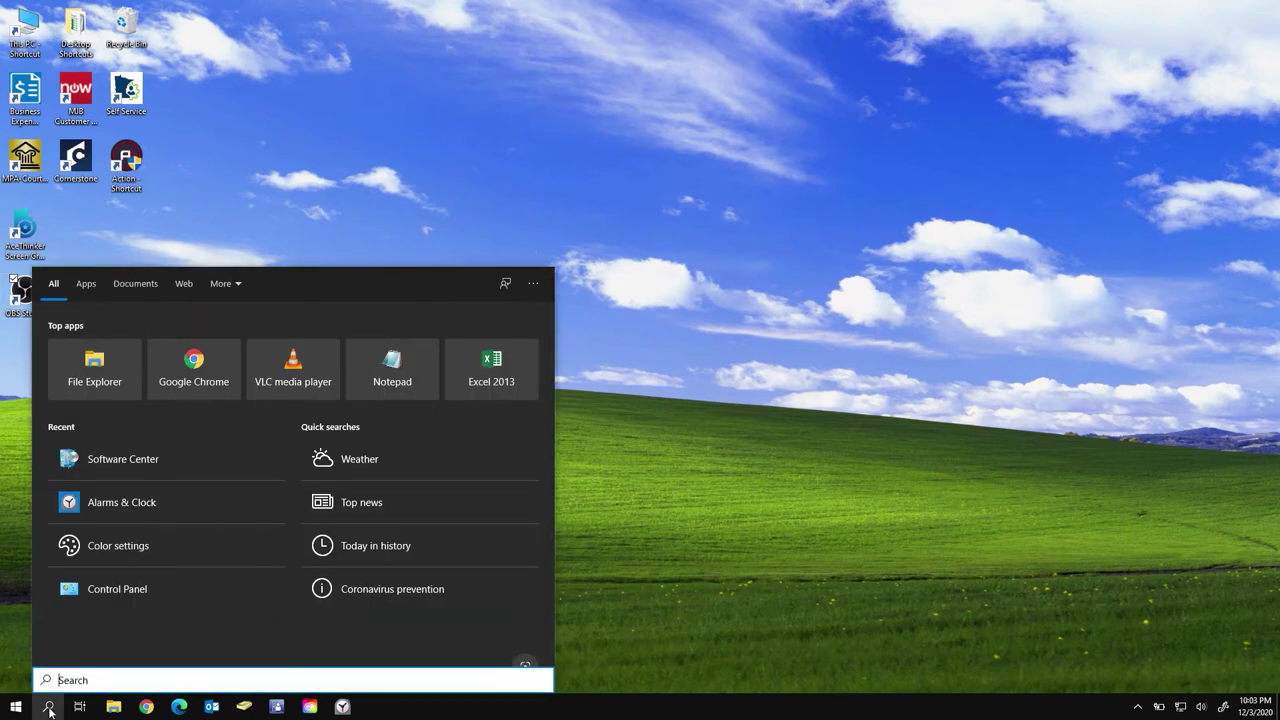
pyautogui.write('obs')
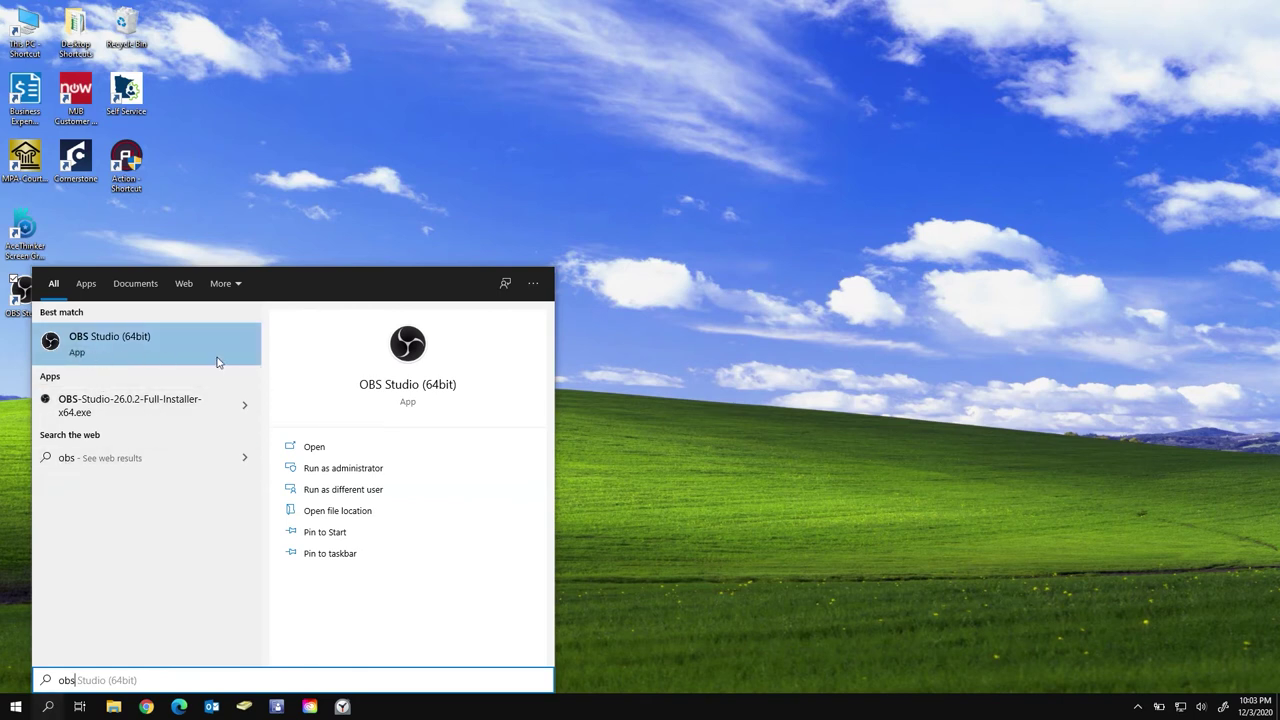
pyautogui.click(357, 543)
pyautogui.click(362, 556)
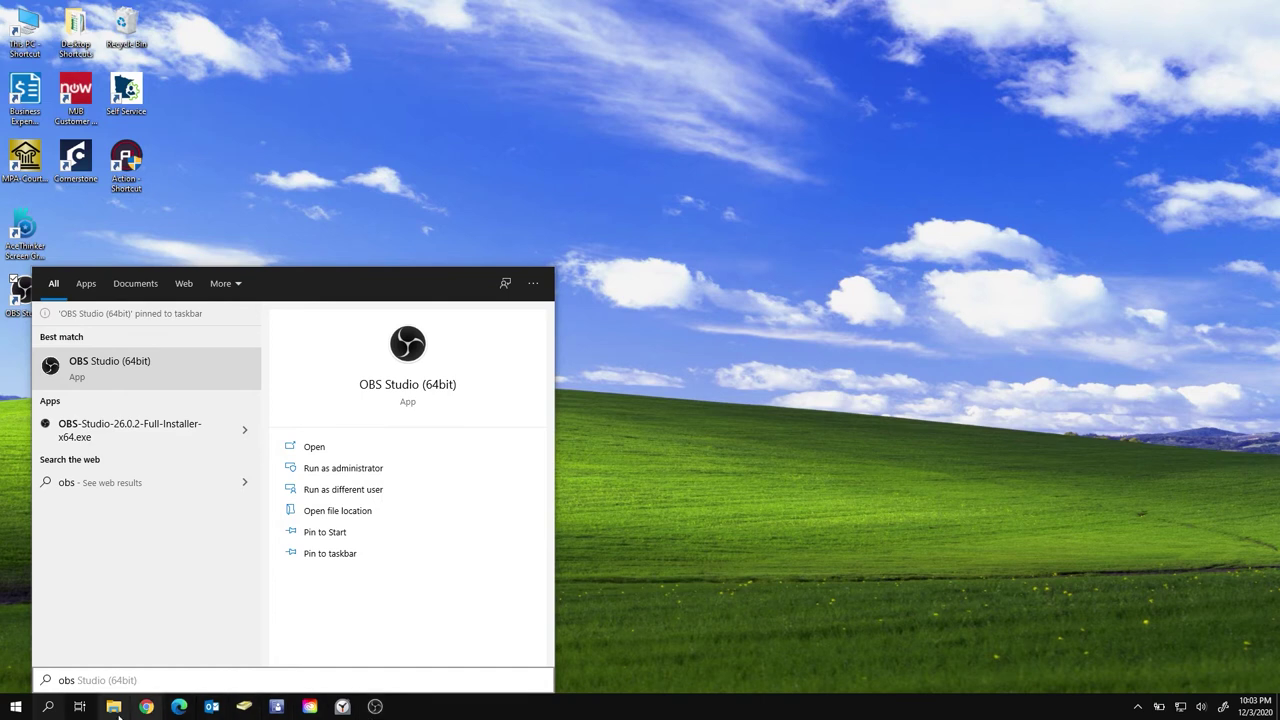
# Drag an OBS Studio shortcut from the Start menu onto the desktop
pyautogui.click(16, 707)
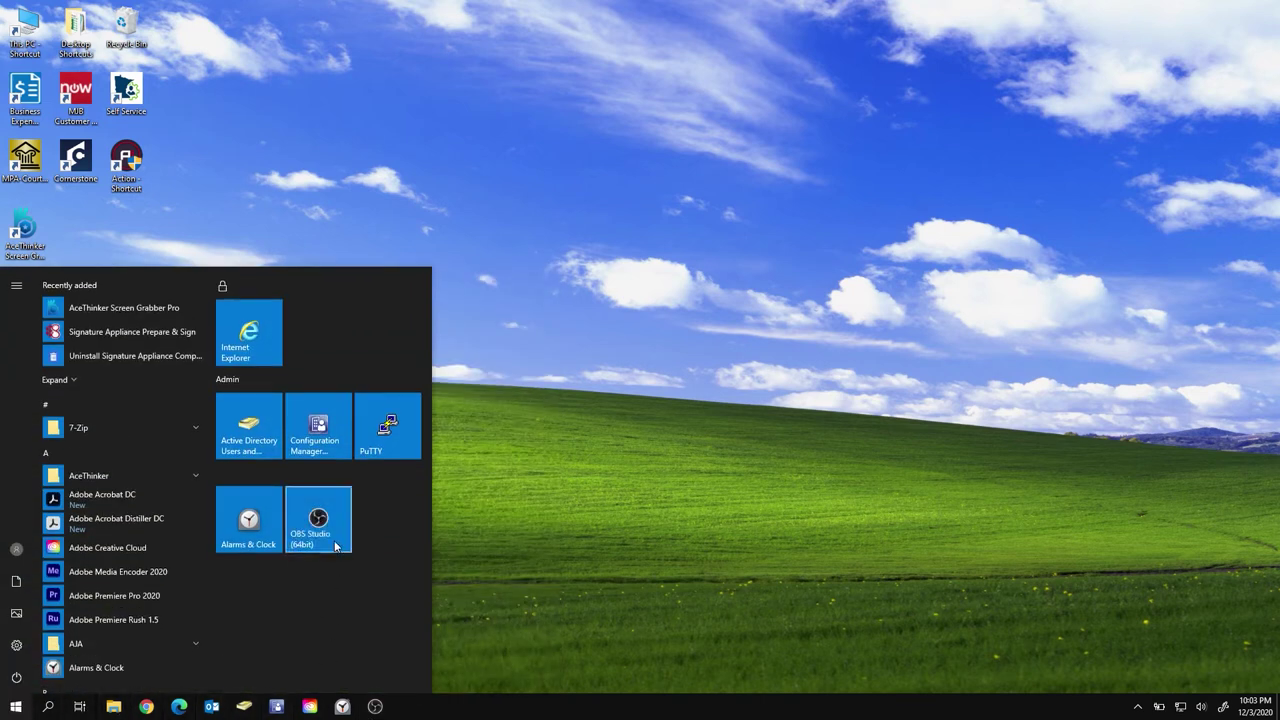
pyautogui.moveTo(335, 546); pyautogui.dragTo(518, 521)
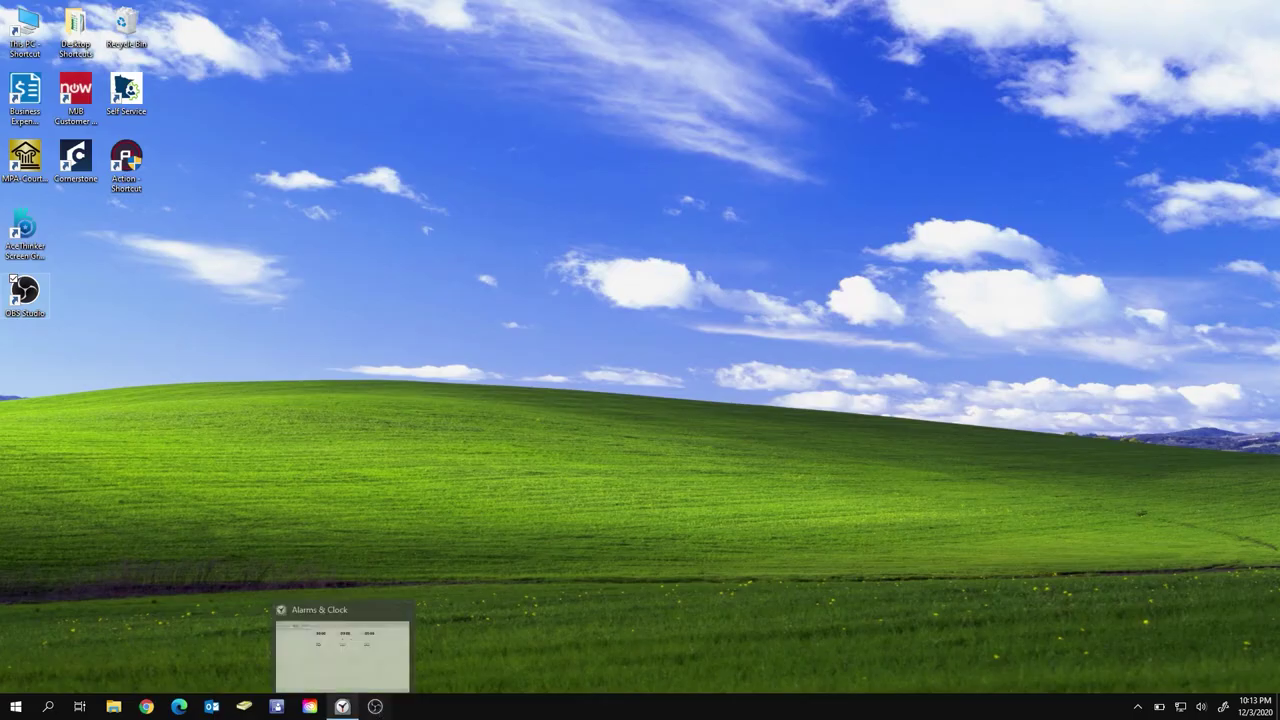
pyautogui.click(16, 706)
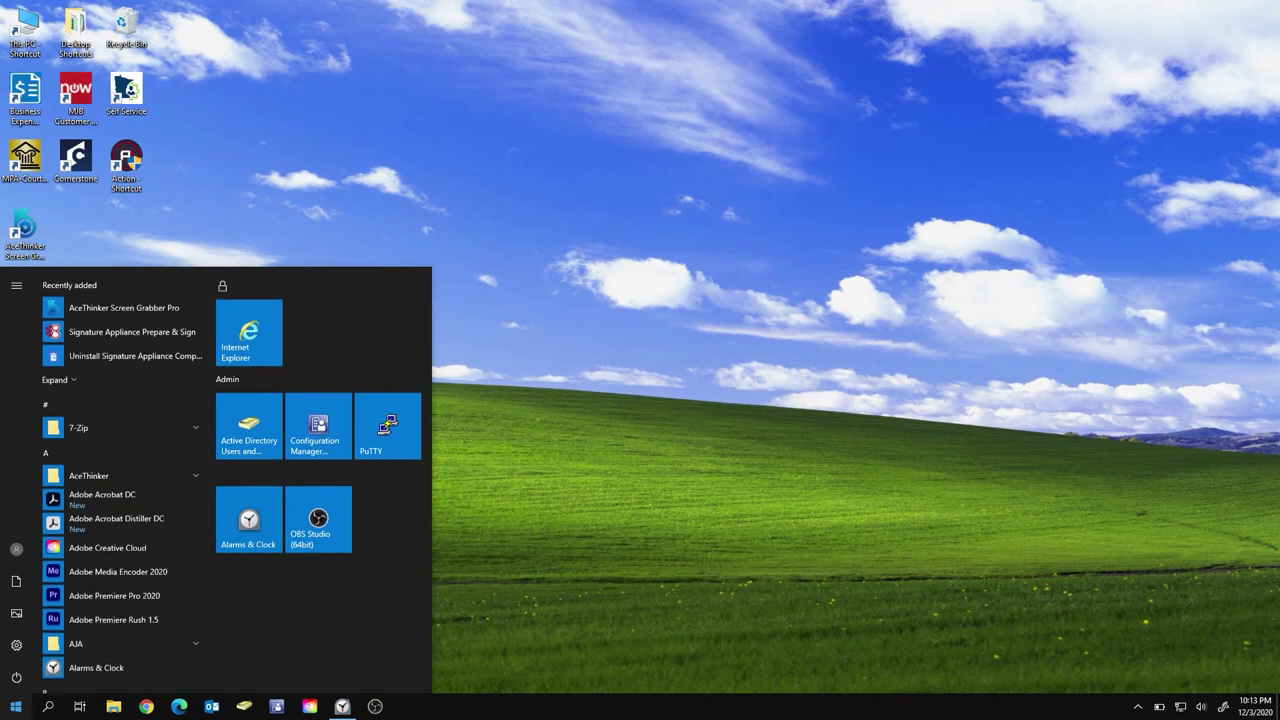
# Launch OBS Studio and apply the Auto-Configuration Wizard's 1920x1080, 30 FPS settings
pyautogui.click(346, 548)
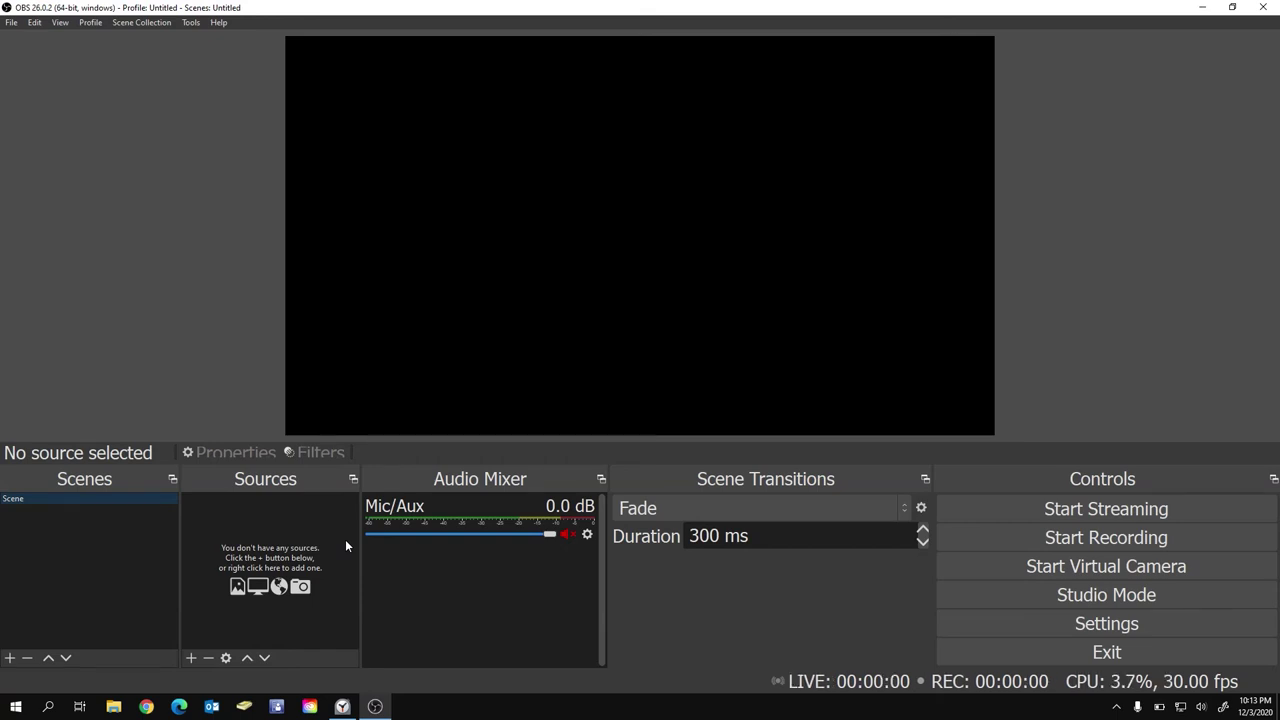
pyautogui.click(191, 23)
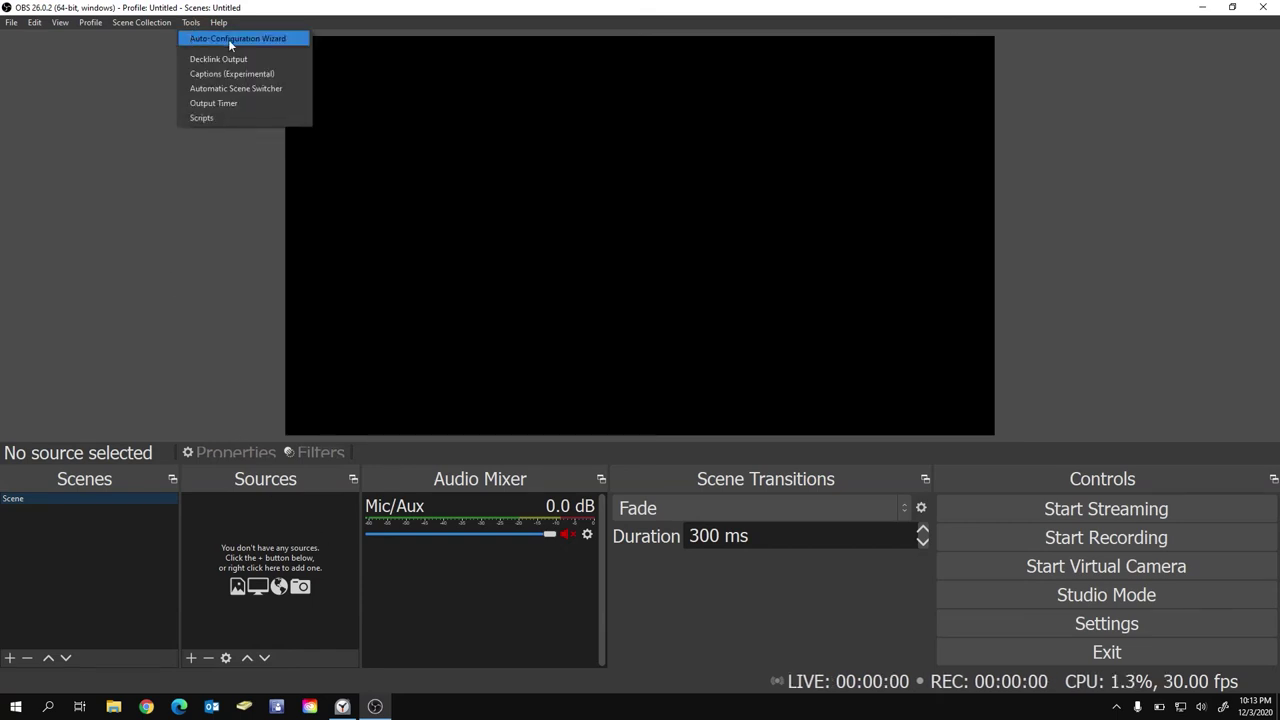
pyautogui.click(304, 42)
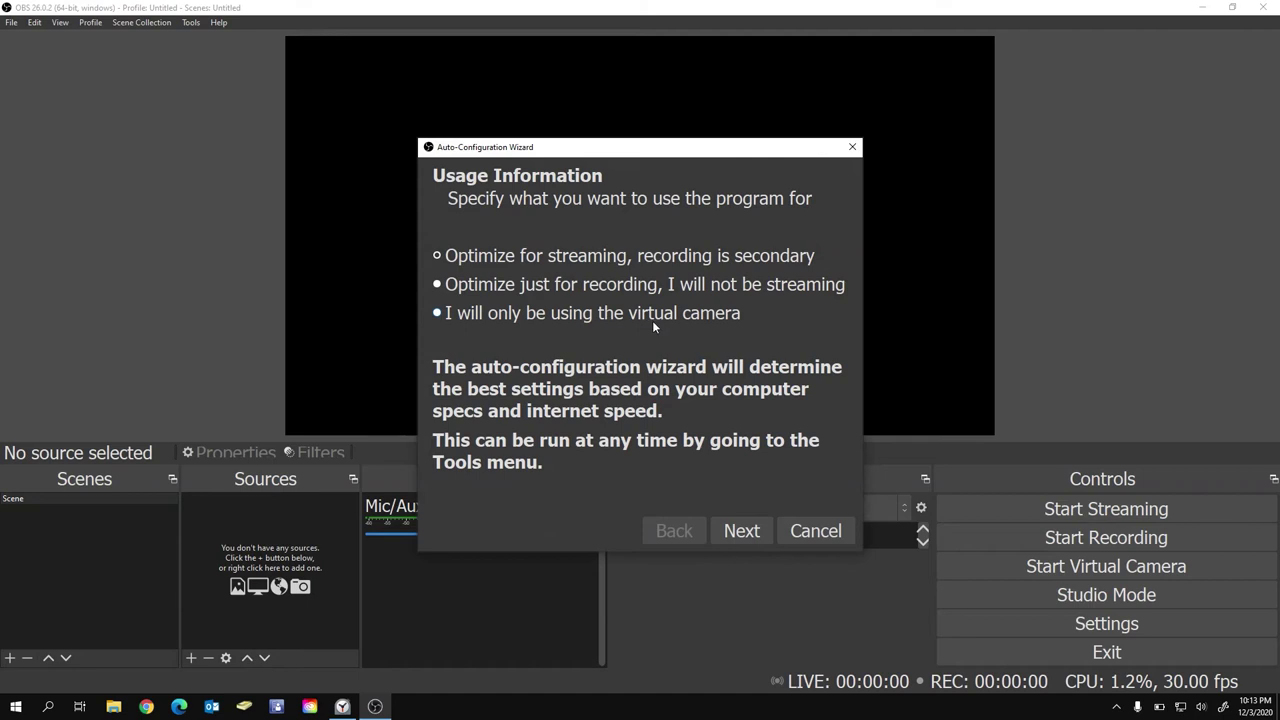
pyautogui.click(737, 531)
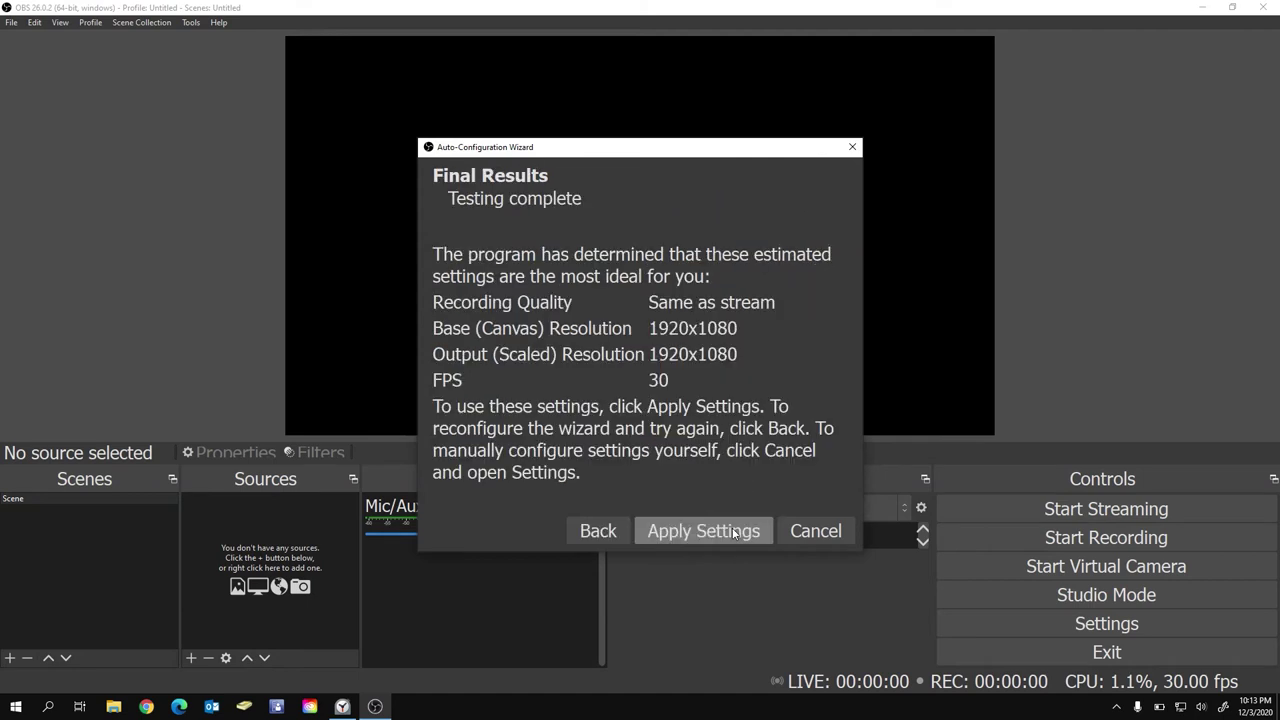
pyautogui.click(735, 532)
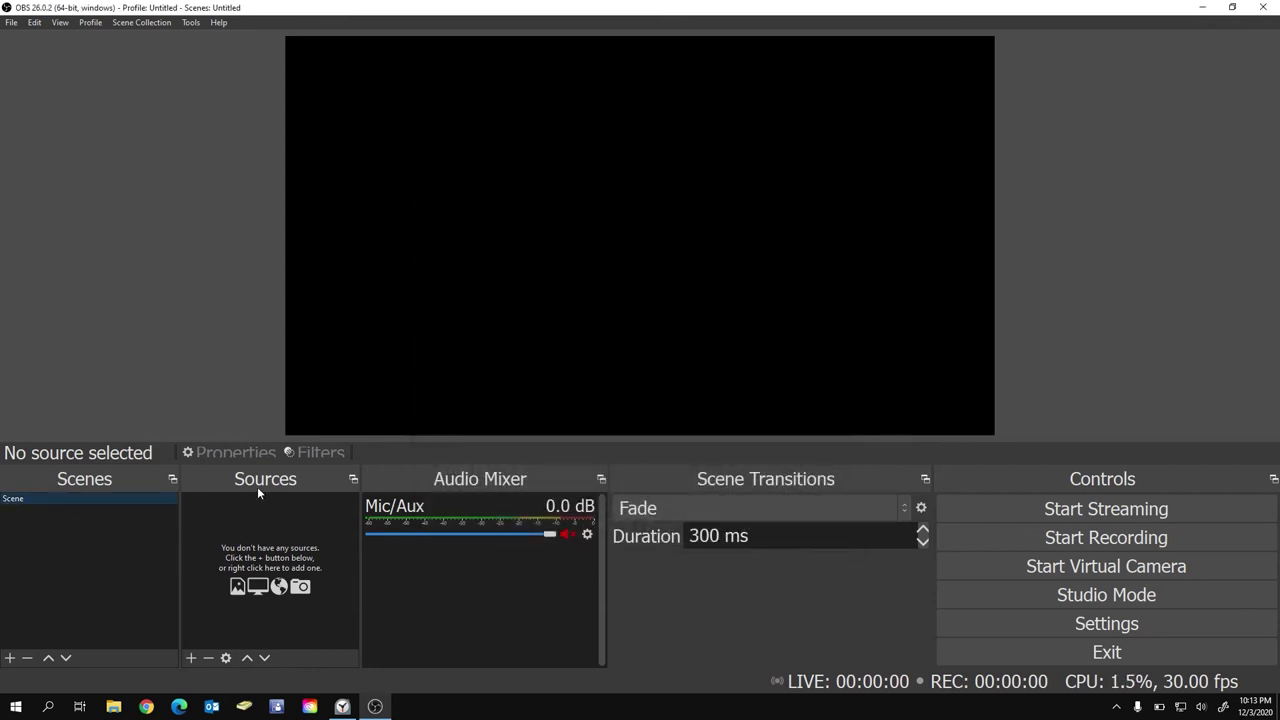
pyautogui.click(191, 658)
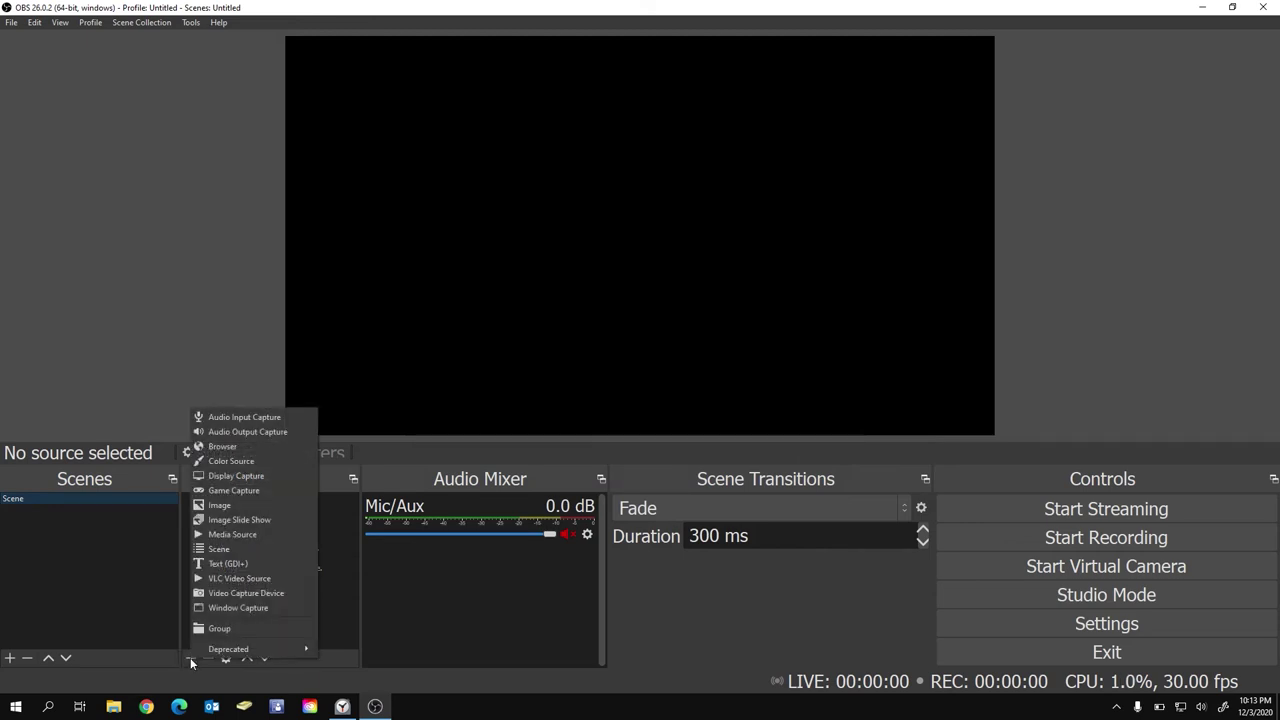
# Add a Display Capture source named Timer that captures Display 2
pyautogui.click(274, 476)
pyautogui.write('Timer')
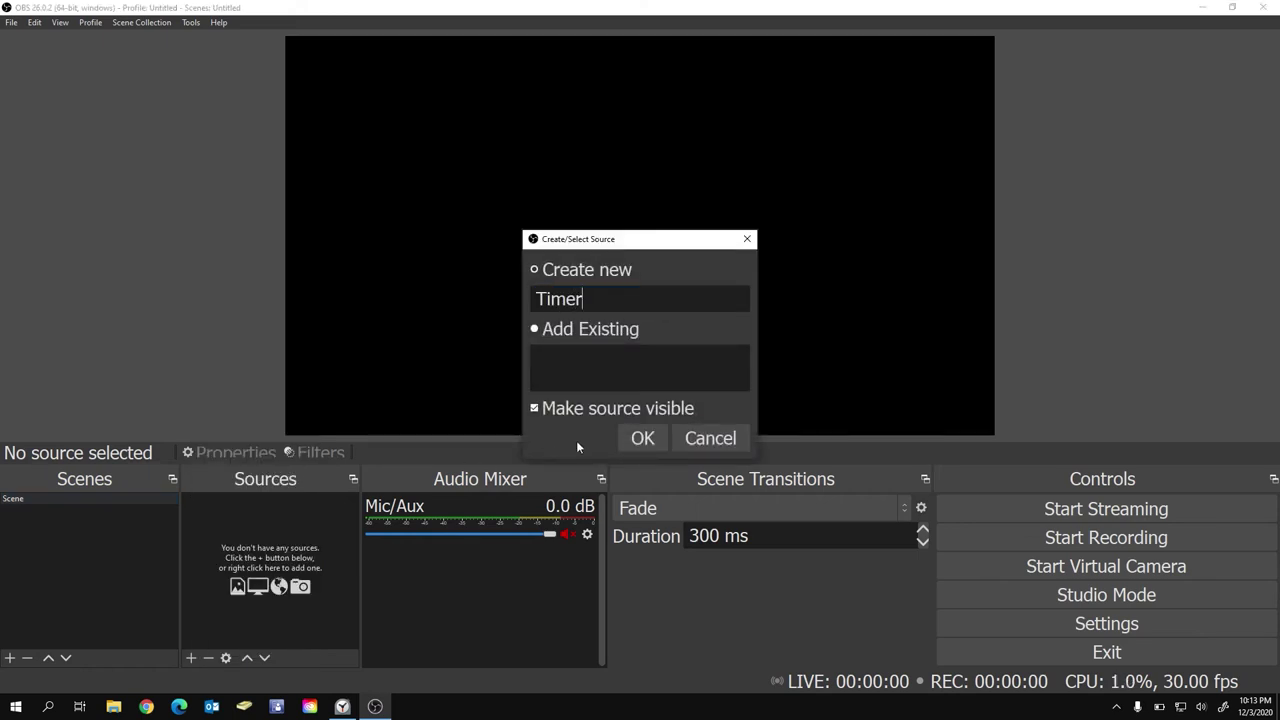
pyautogui.click(644, 438)
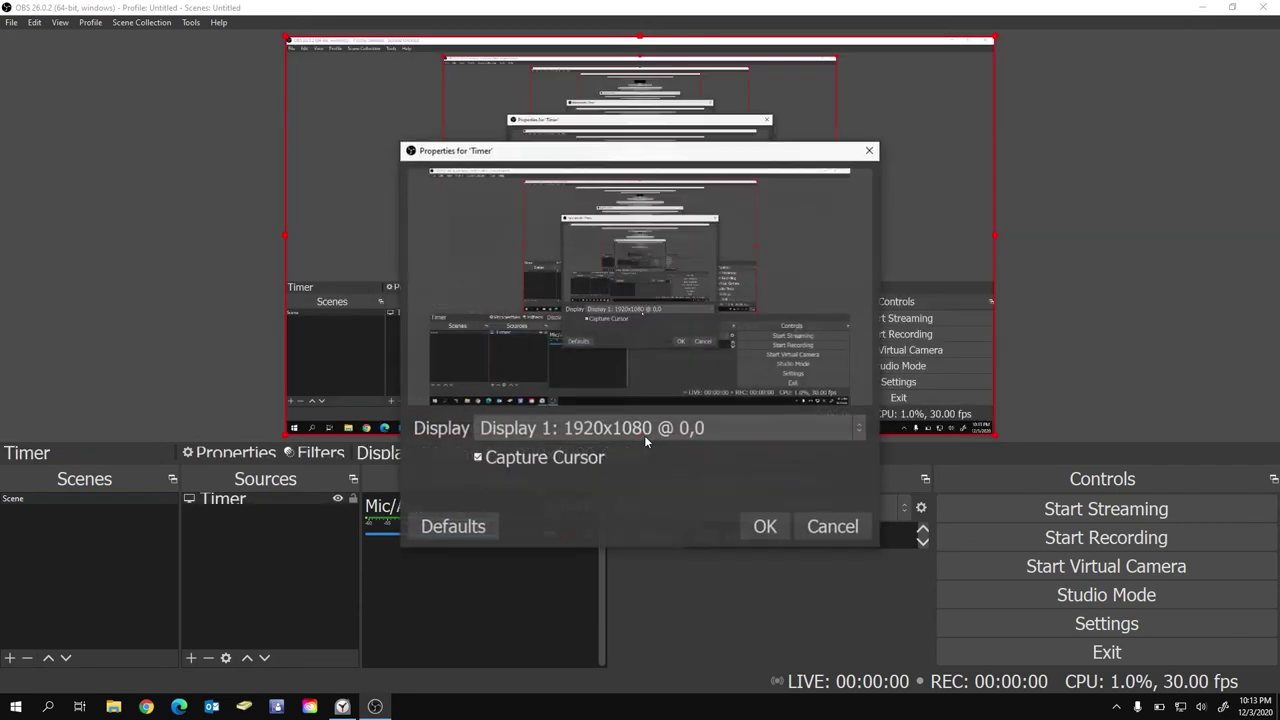
pyautogui.moveTo(617, 152); pyautogui.dragTo(614, 43)
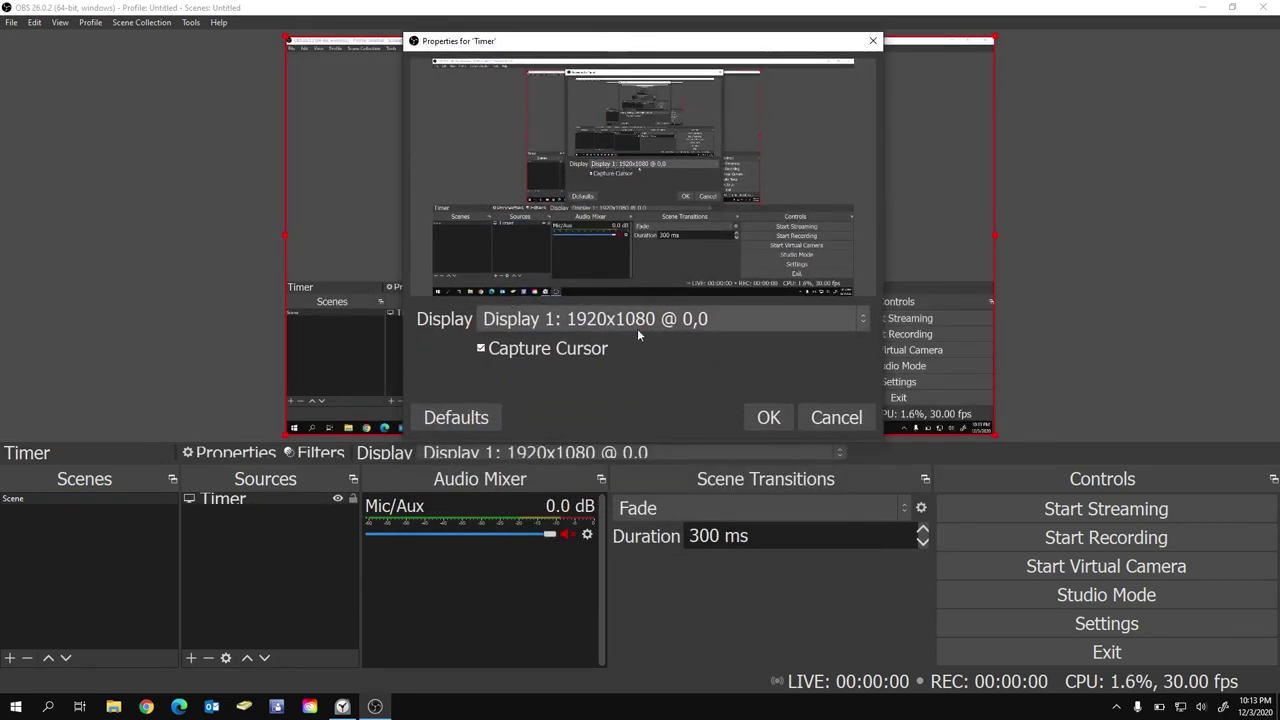
pyautogui.click(779, 322)
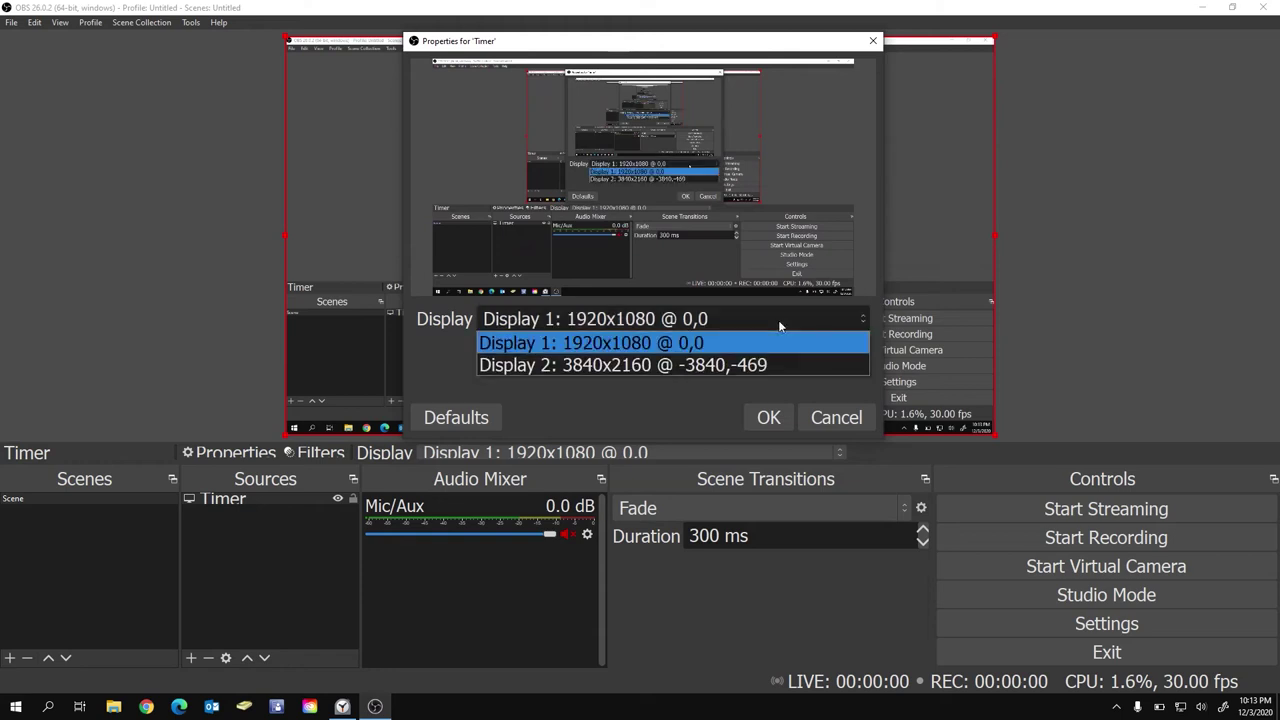
pyautogui.click(773, 364)
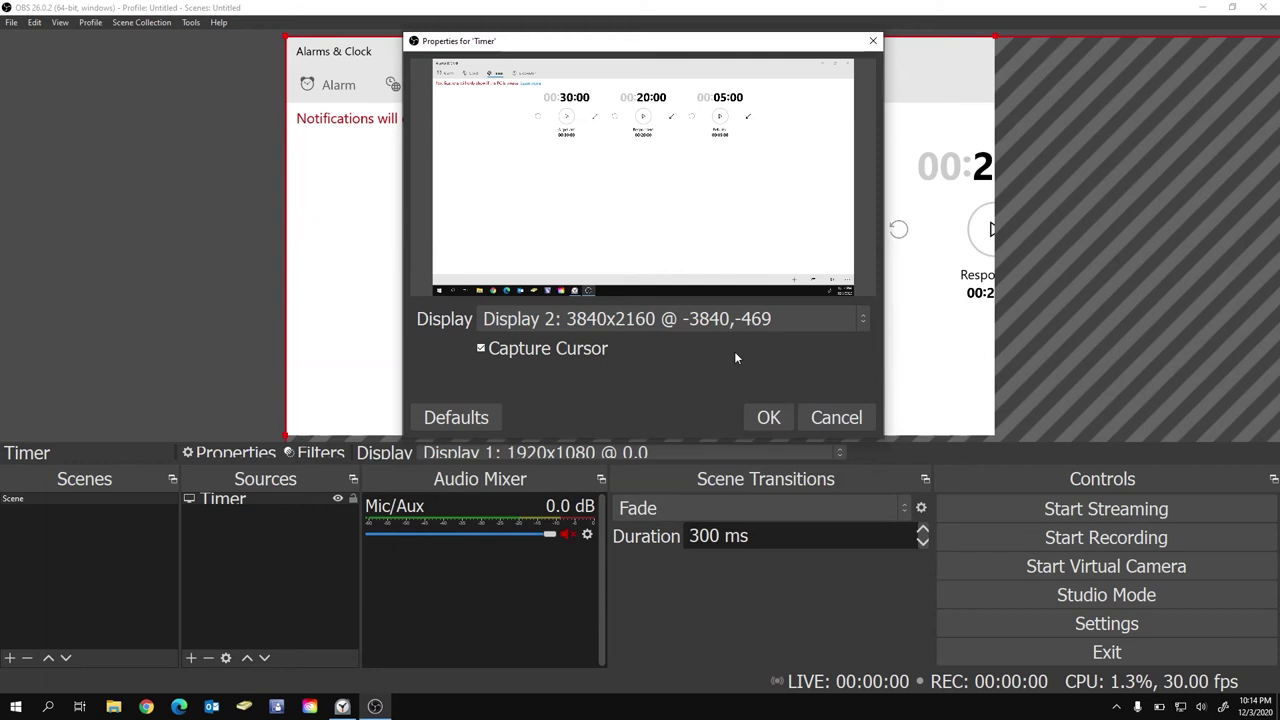
pyautogui.click(769, 425)
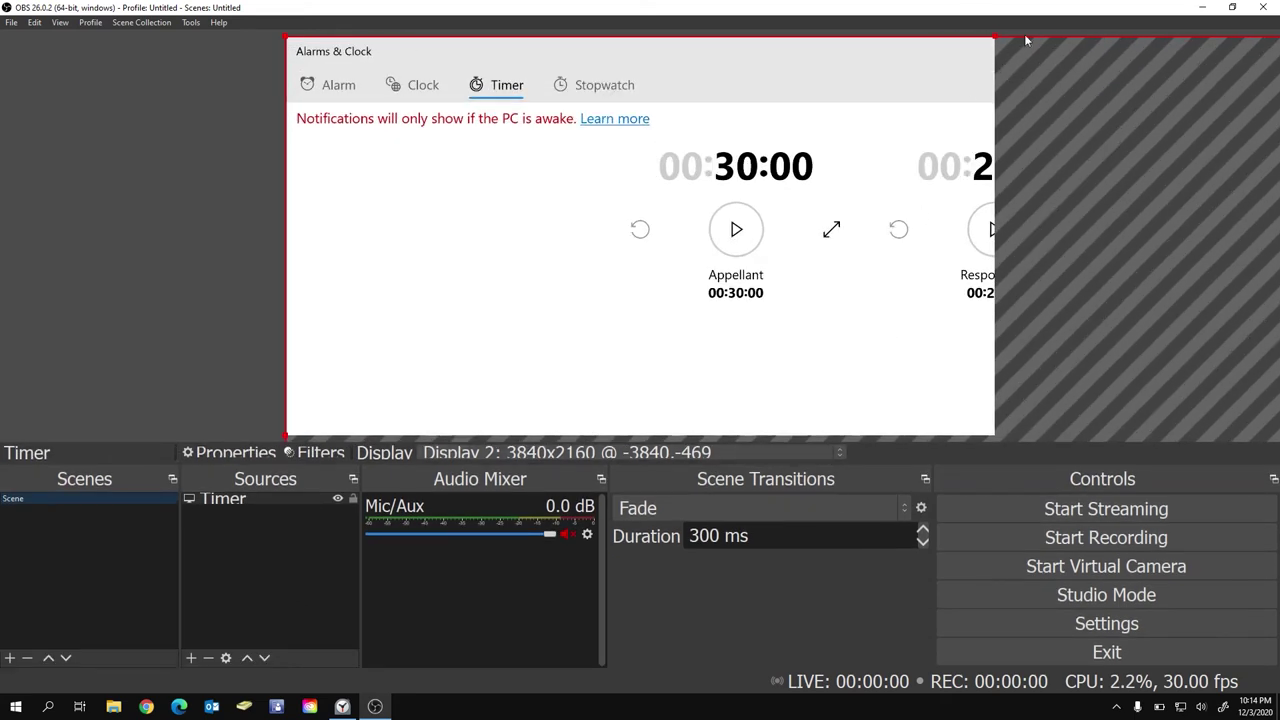
# Size the Timer capture to the canvas width, crop off the taskbar, start the virtual camera, minimize OBS
pyautogui.moveTo(1025, 40); pyautogui.dragTo(486, 51)
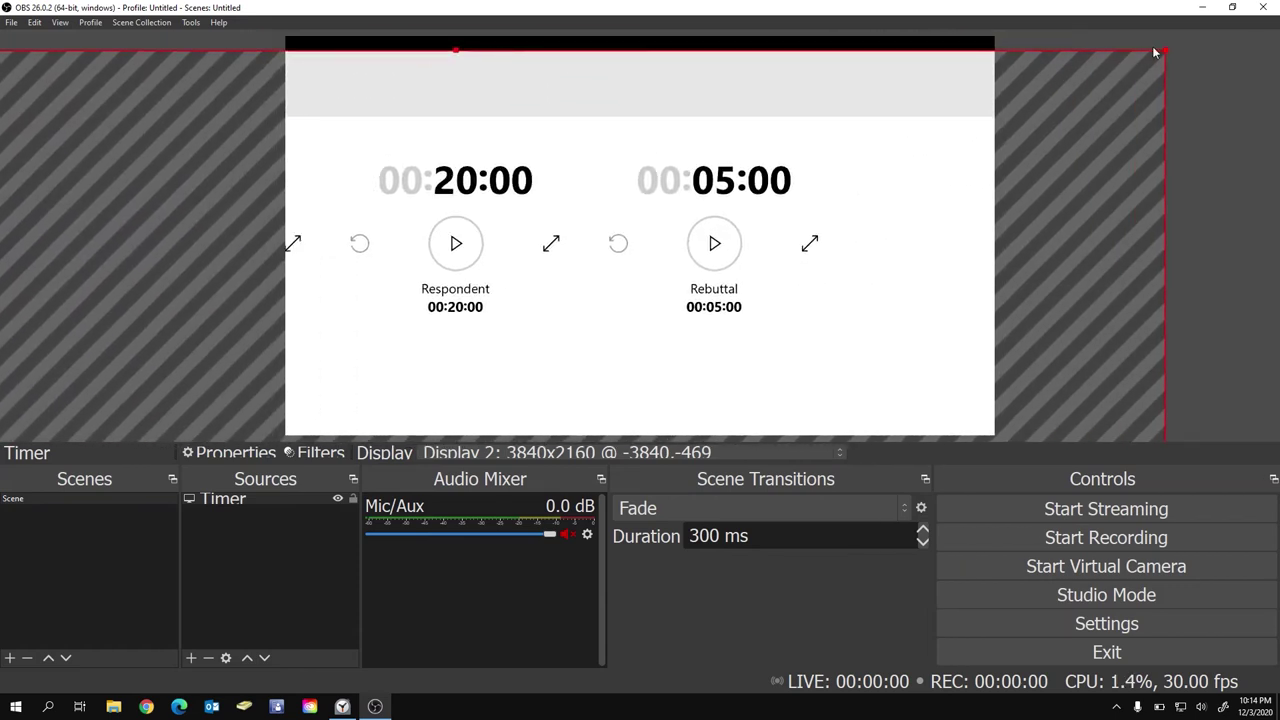
pyautogui.moveTo(1167, 52); pyautogui.dragTo(921, 57)
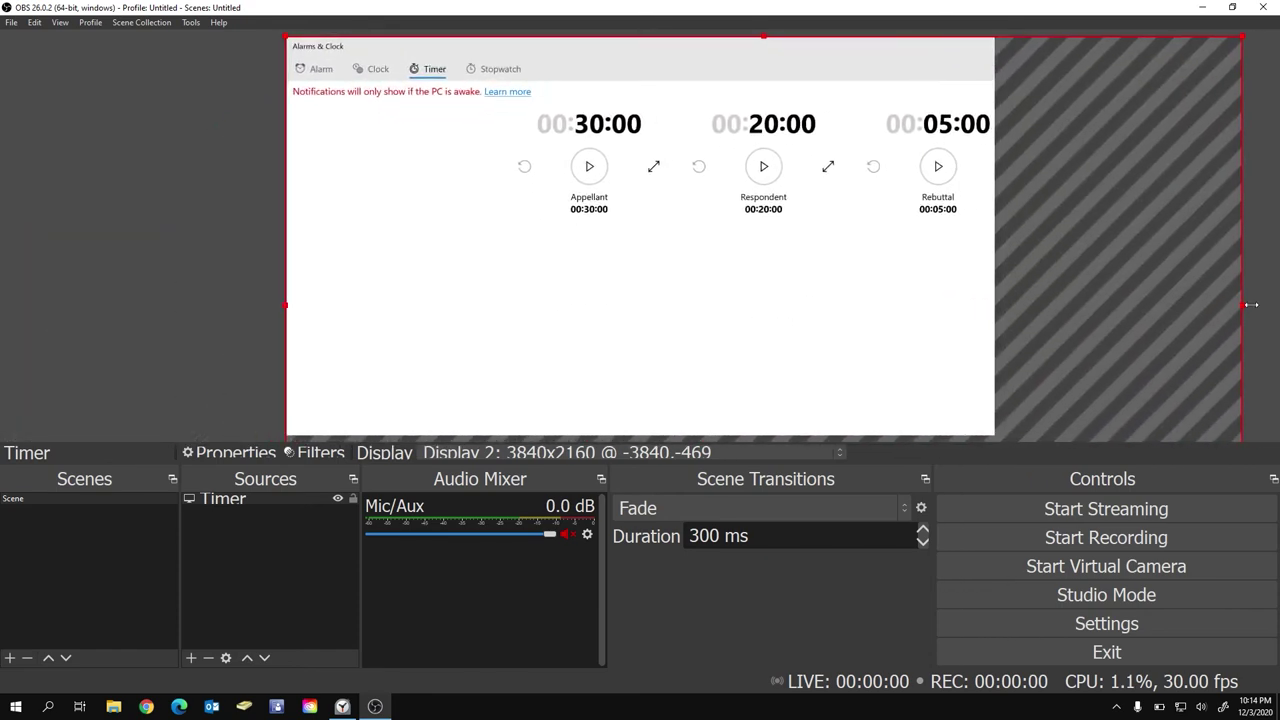
pyautogui.moveTo(1243, 304); pyautogui.dragTo(1005, 294)
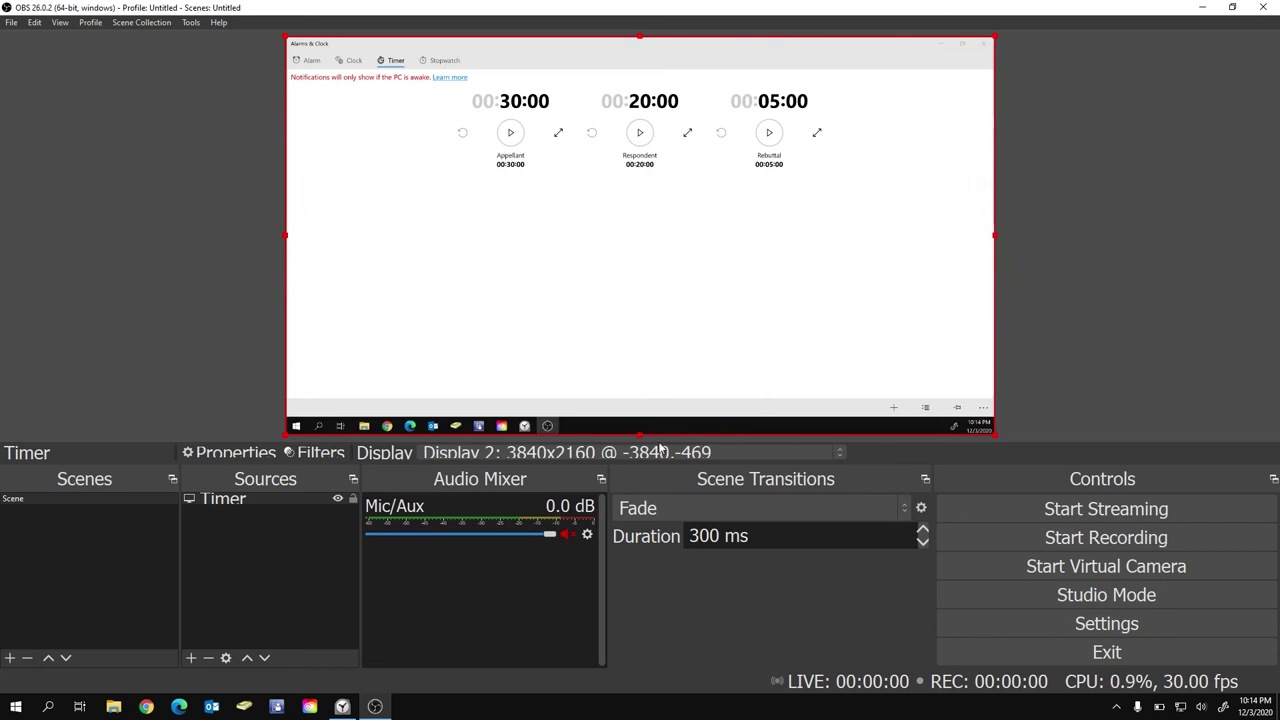
pyautogui.moveTo(640, 437); pyautogui.dragTo(649, 405)
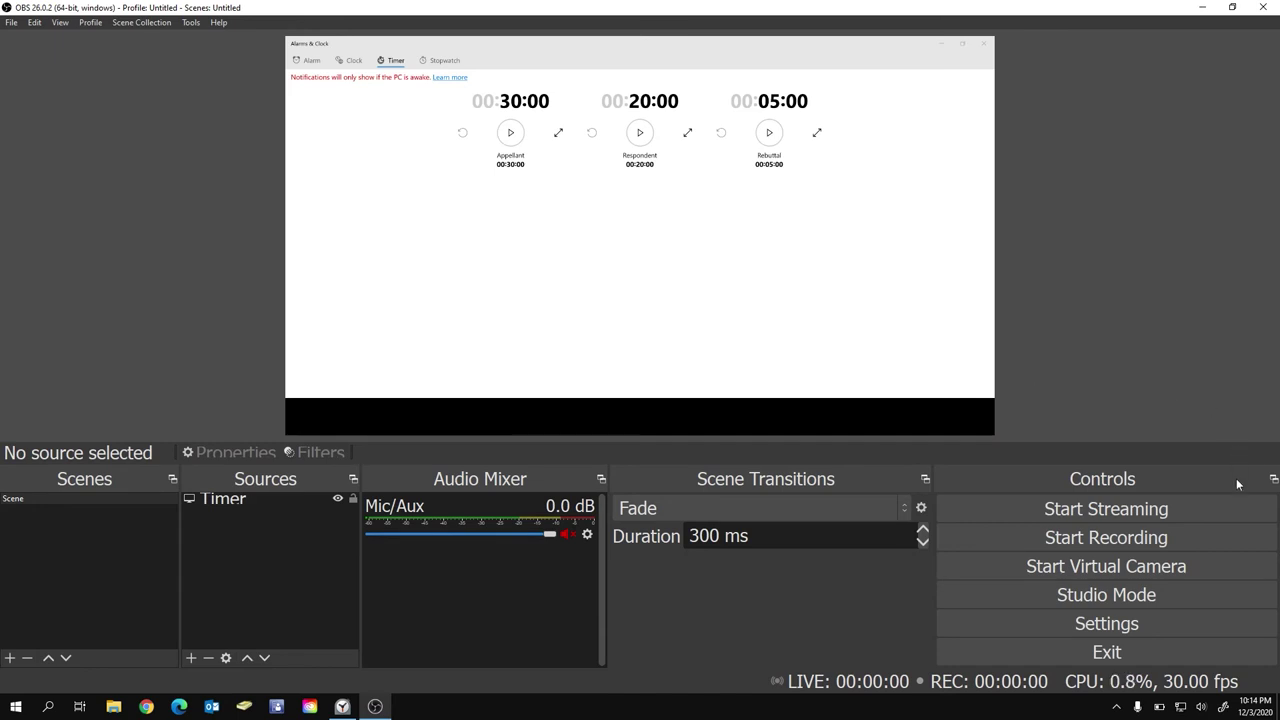
pyautogui.click(1206, 573)
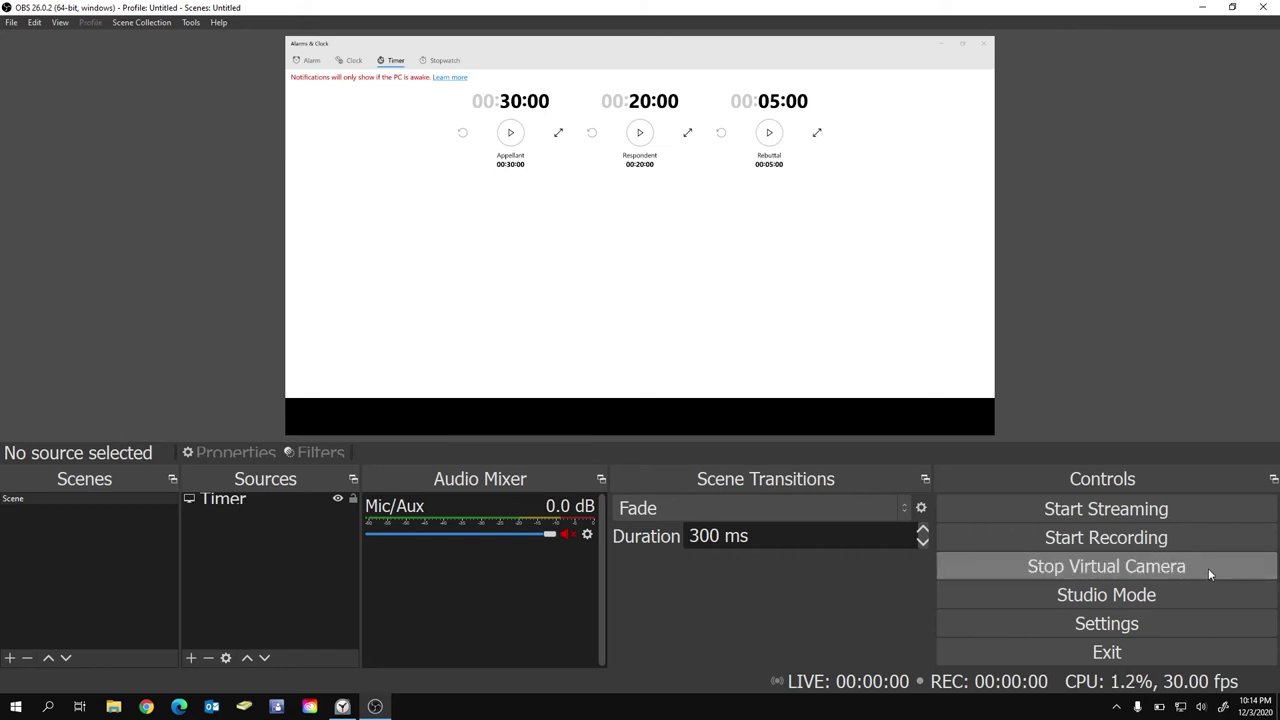
pyautogui.click(1203, 8)
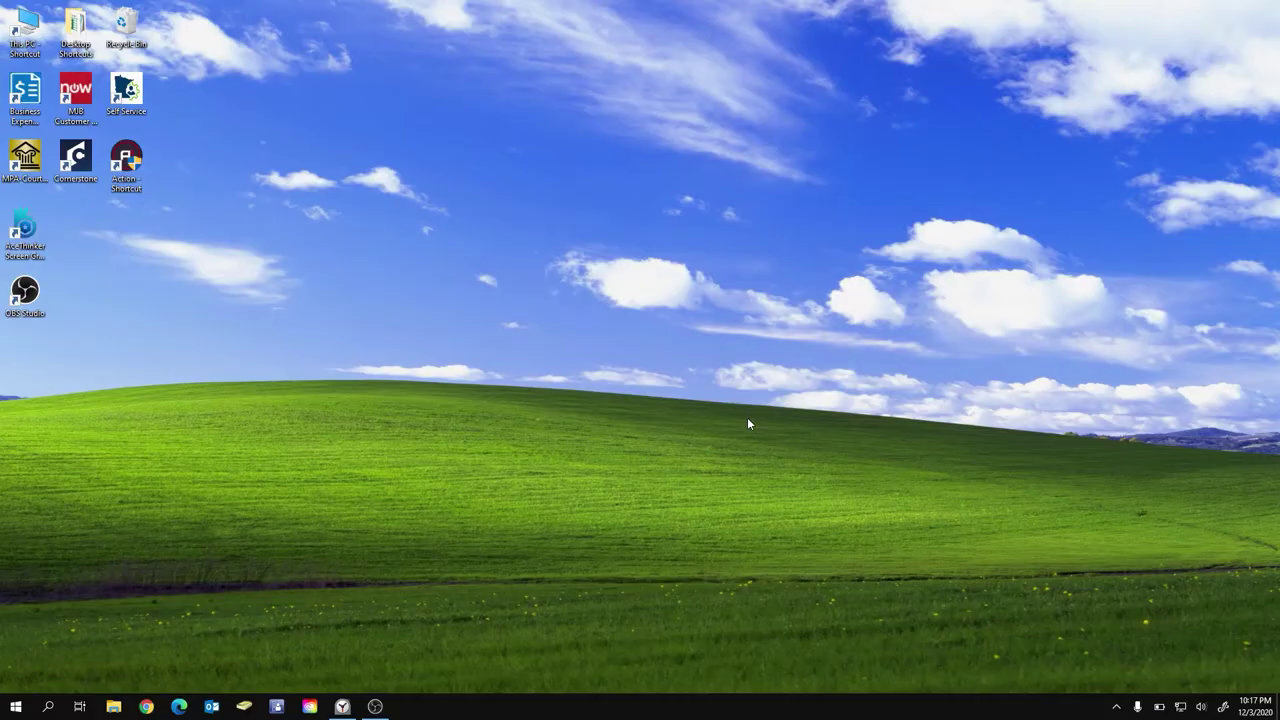
# Find Zoom by searching 'zoom', launch it, and start a Personal Meeting ID meeting
pyautogui.click(47, 707)
pyautogui.write('zoom')
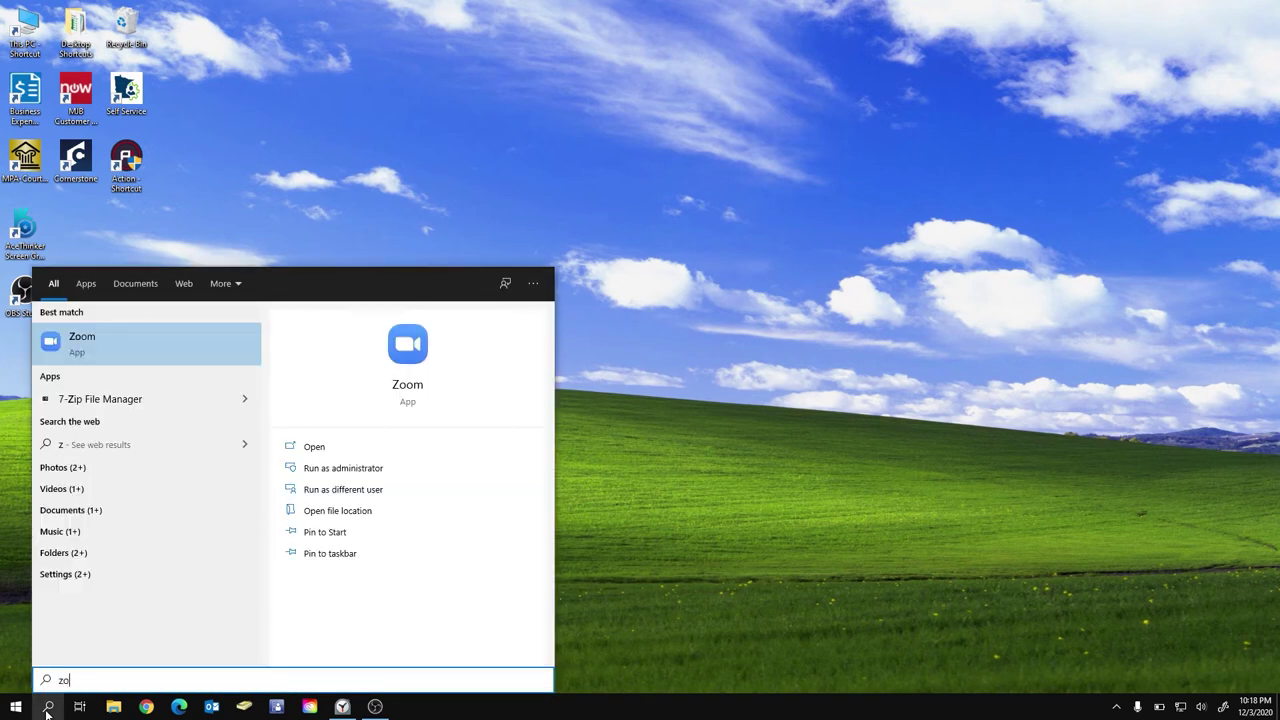
pyautogui.click(336, 452)
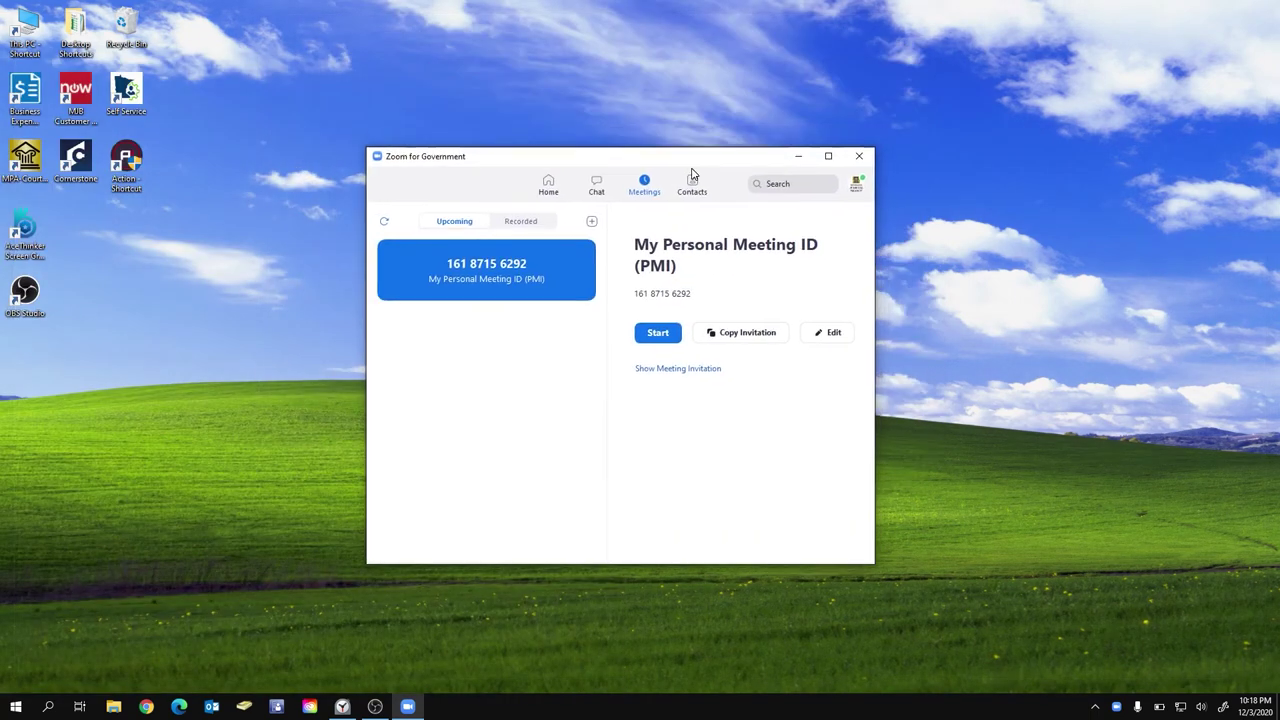
pyautogui.click(658, 333)
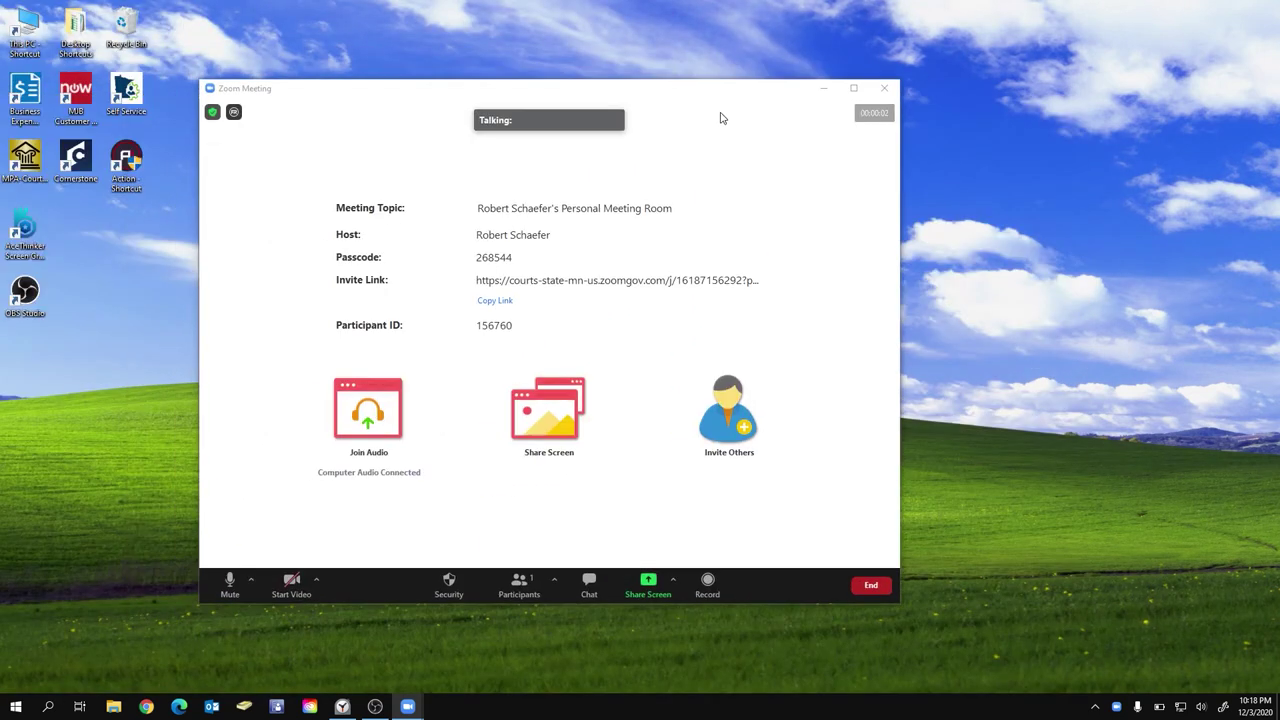
# Make the meeting full screen and turn on video with OBS Virtual Camera as the camera
pyautogui.doubleClick(705, 99)
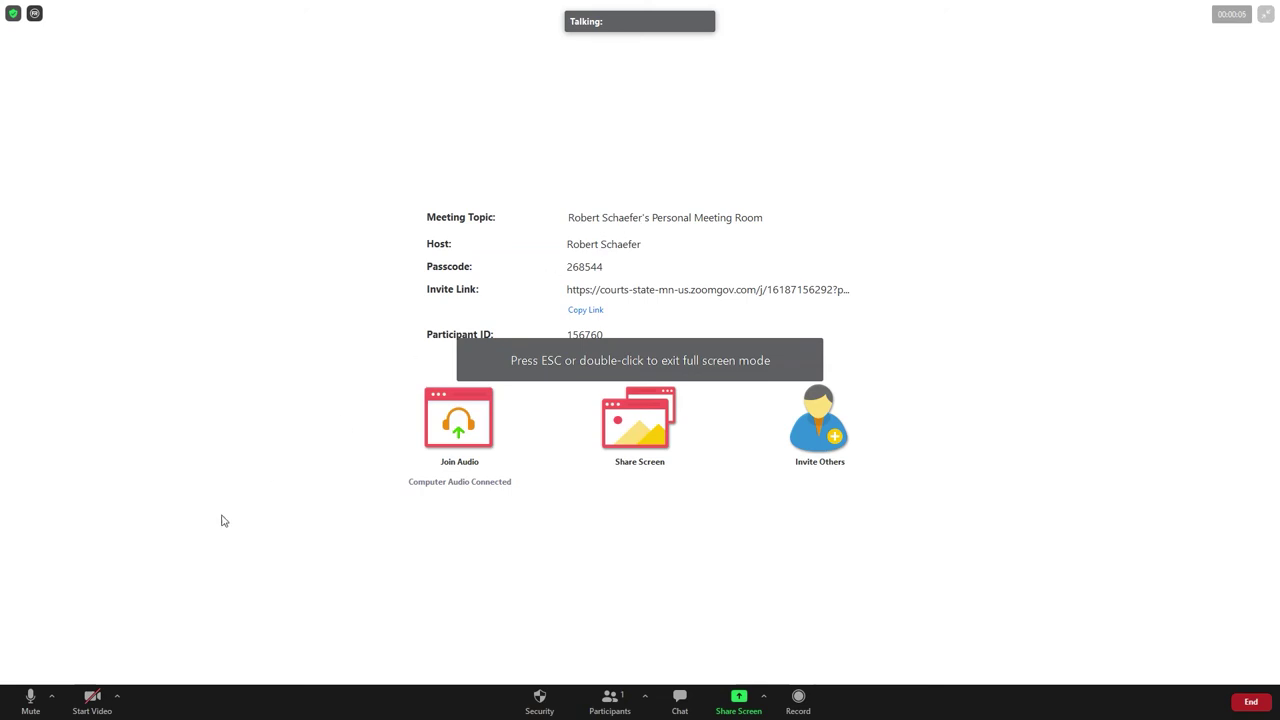
pyautogui.click(116, 698)
pyautogui.click(116, 698)
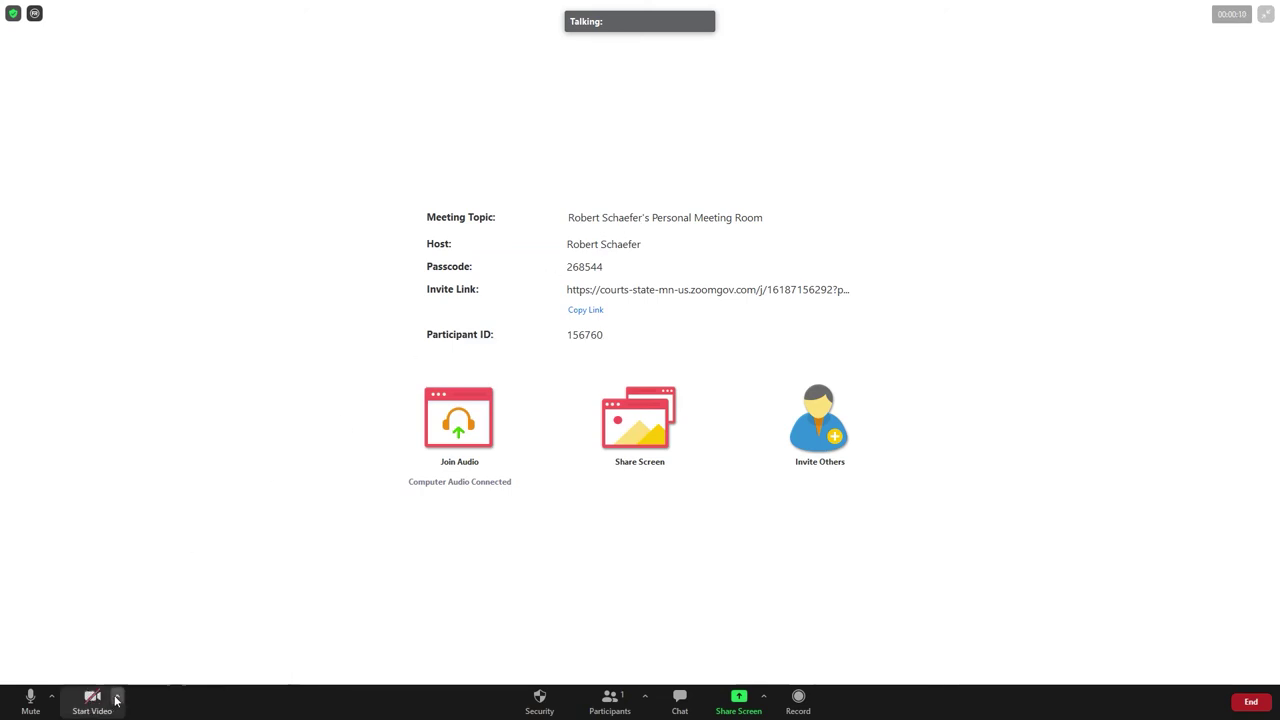
pyautogui.click(88, 703)
pyautogui.click(117, 698)
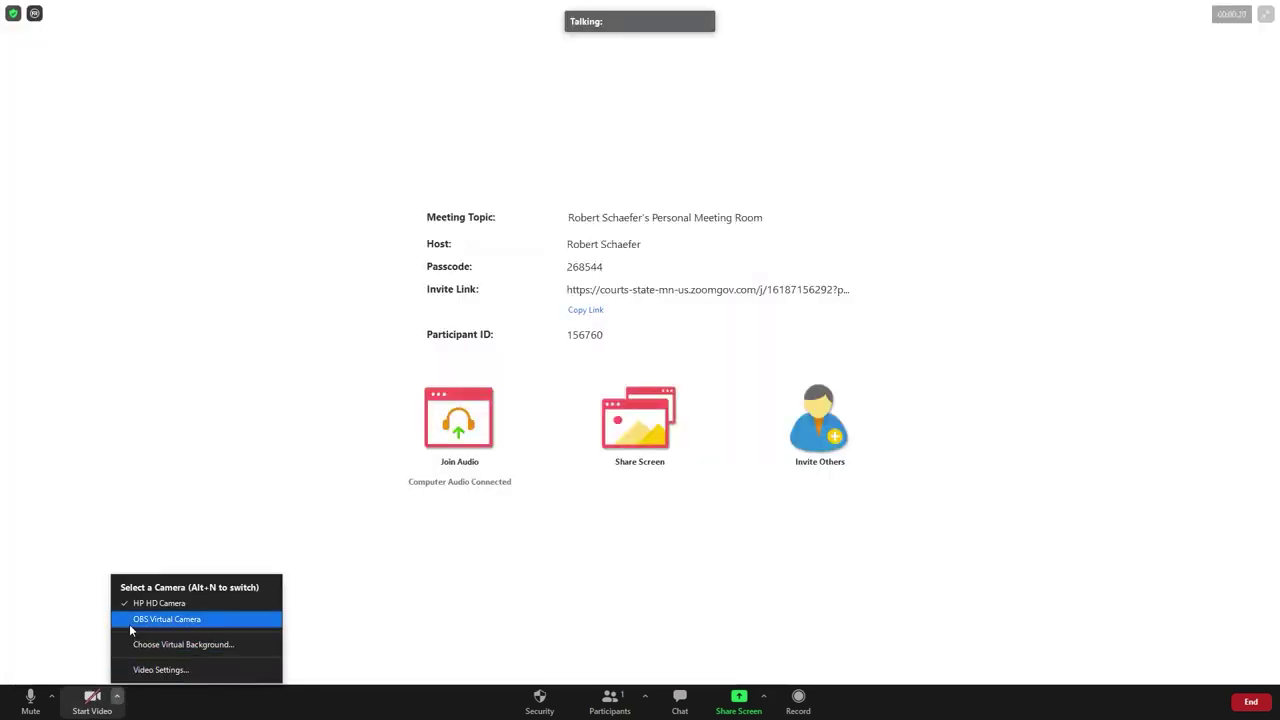
pyautogui.click(225, 627)
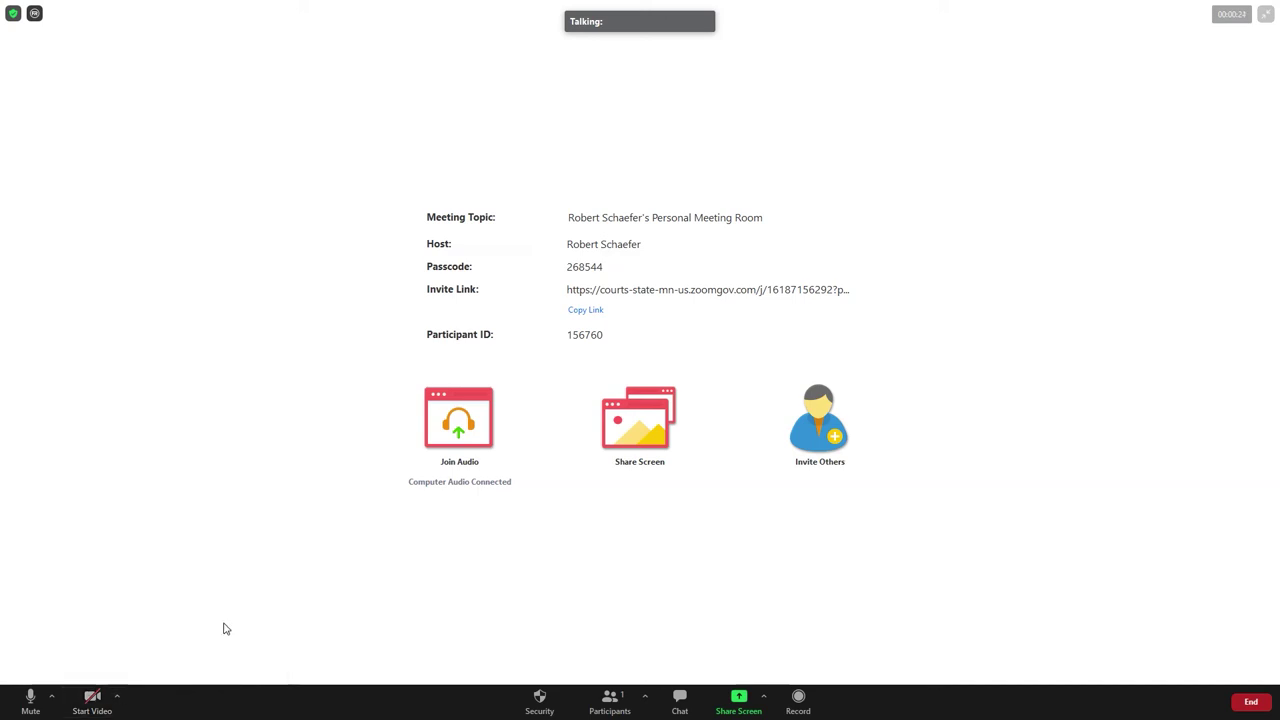
pyautogui.click(97, 709)
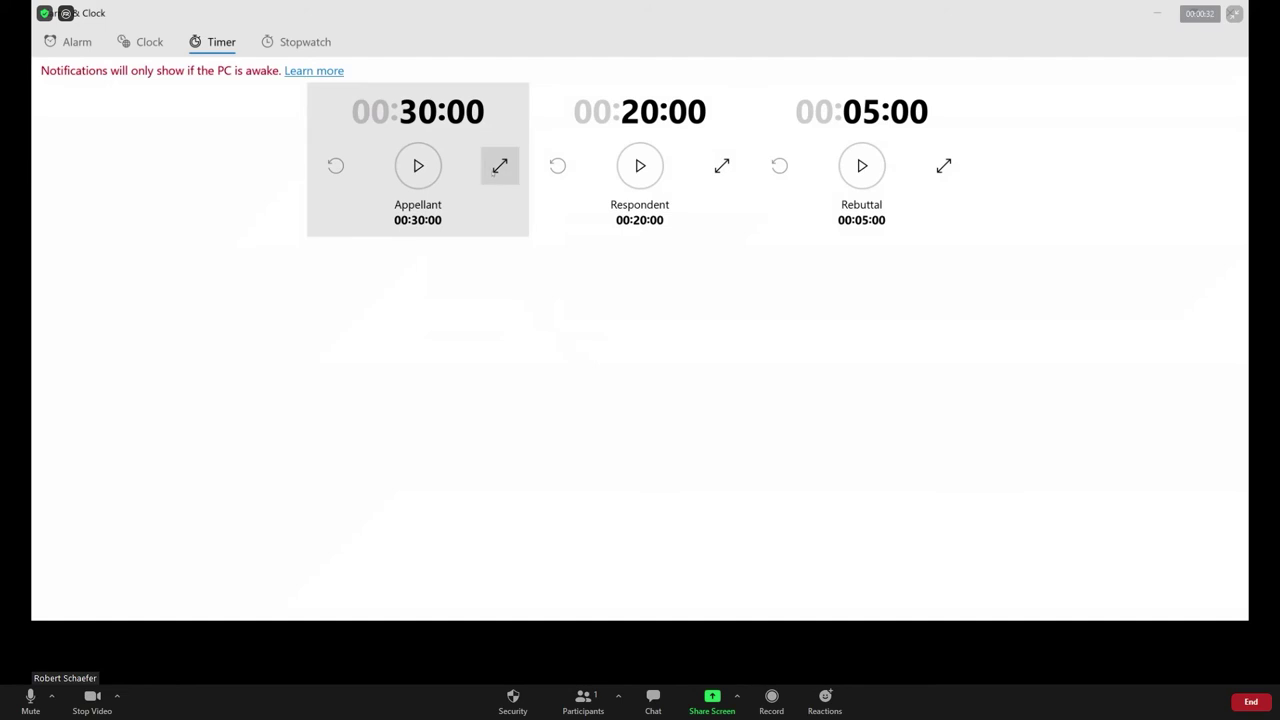
# Expand the Appellant timer and start its 30:00 countdown, then restore the meeting window and move it down-right
pyautogui.click(494, 171)
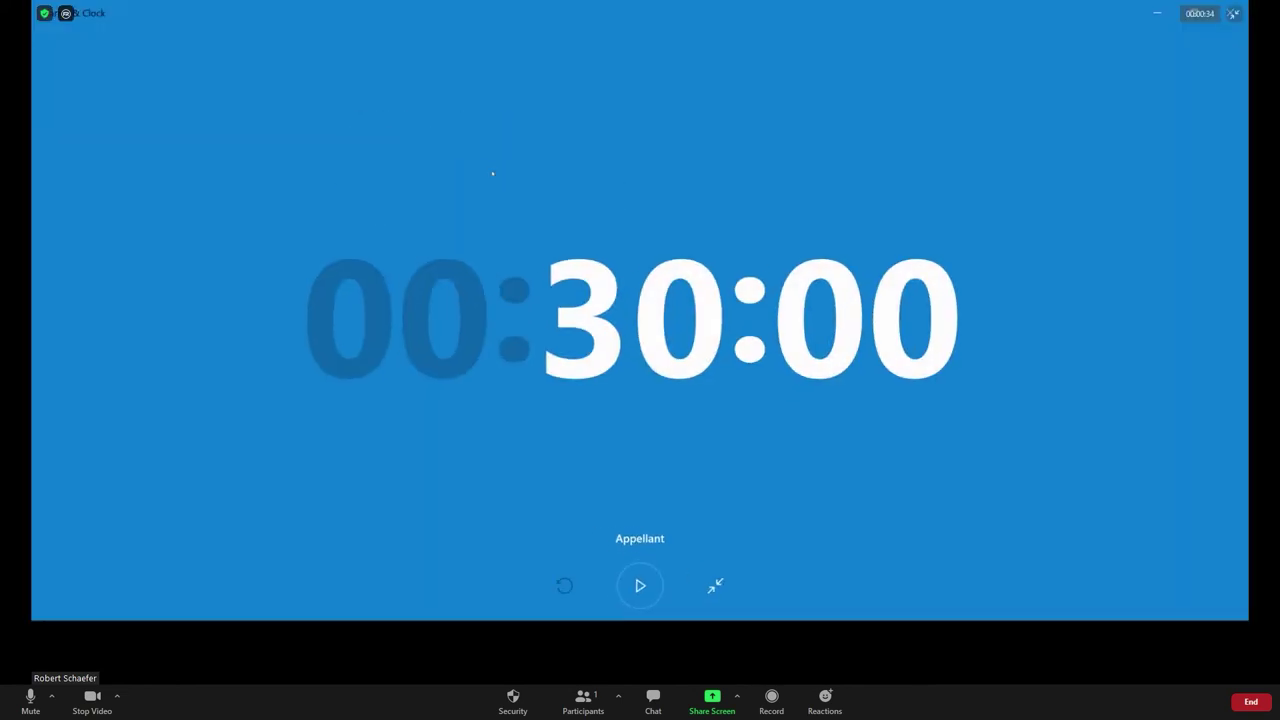
pyautogui.click(645, 580)
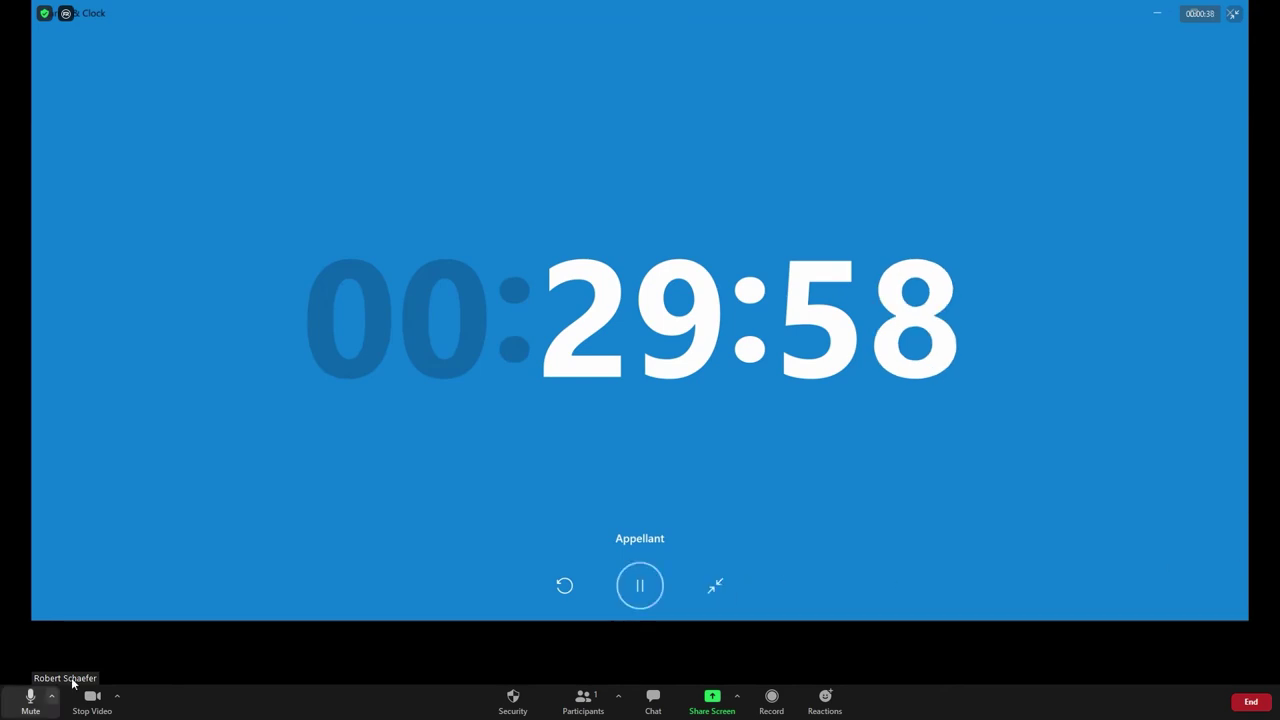
pyautogui.click(1242, 17)
pyautogui.moveTo(698, 94); pyautogui.dragTo(1067, 179)
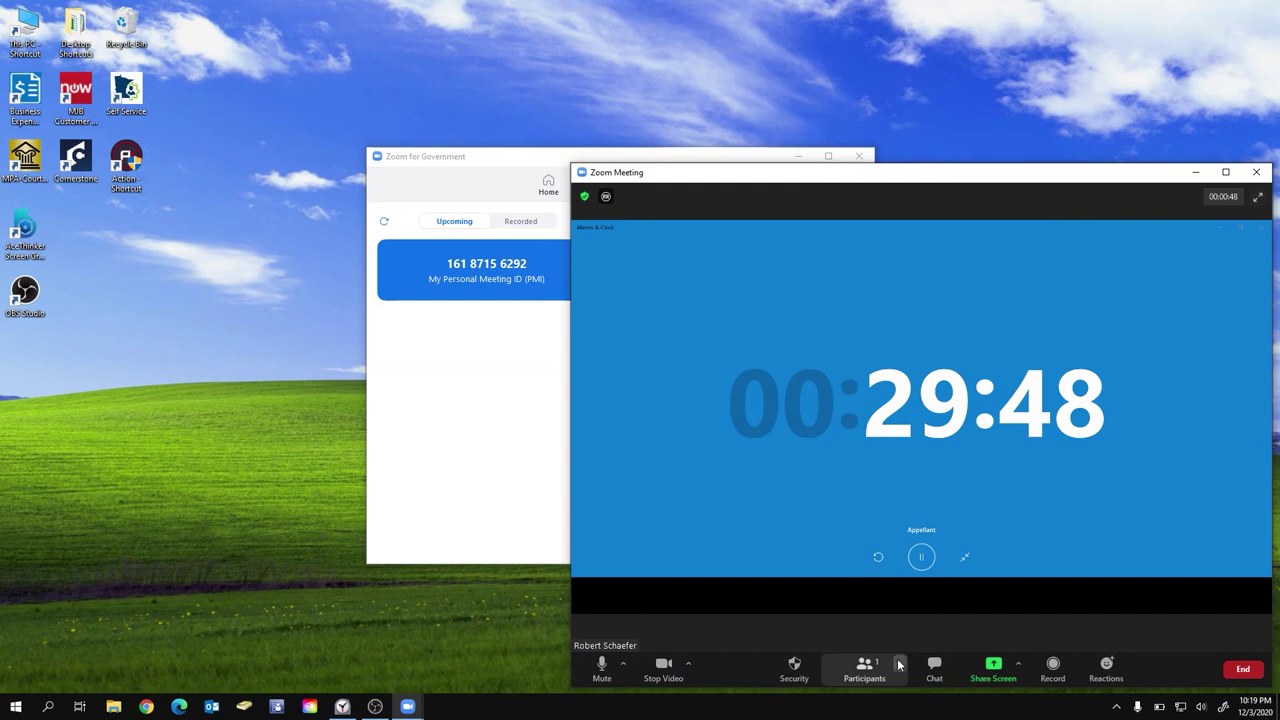
# Show participants, move the meeting window up-left, and pause the Appellant timer at 29:38, then collapse it
pyautogui.click(865, 668)
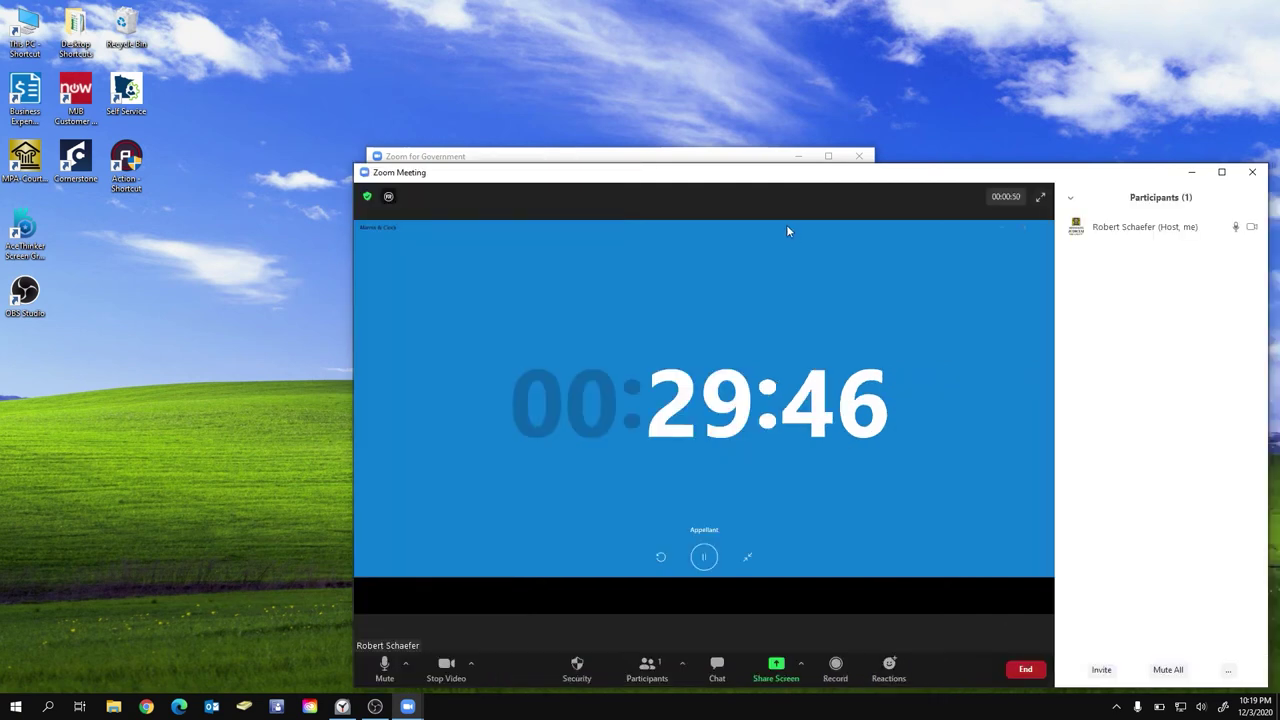
pyautogui.moveTo(754, 177); pyautogui.dragTo(674, 94)
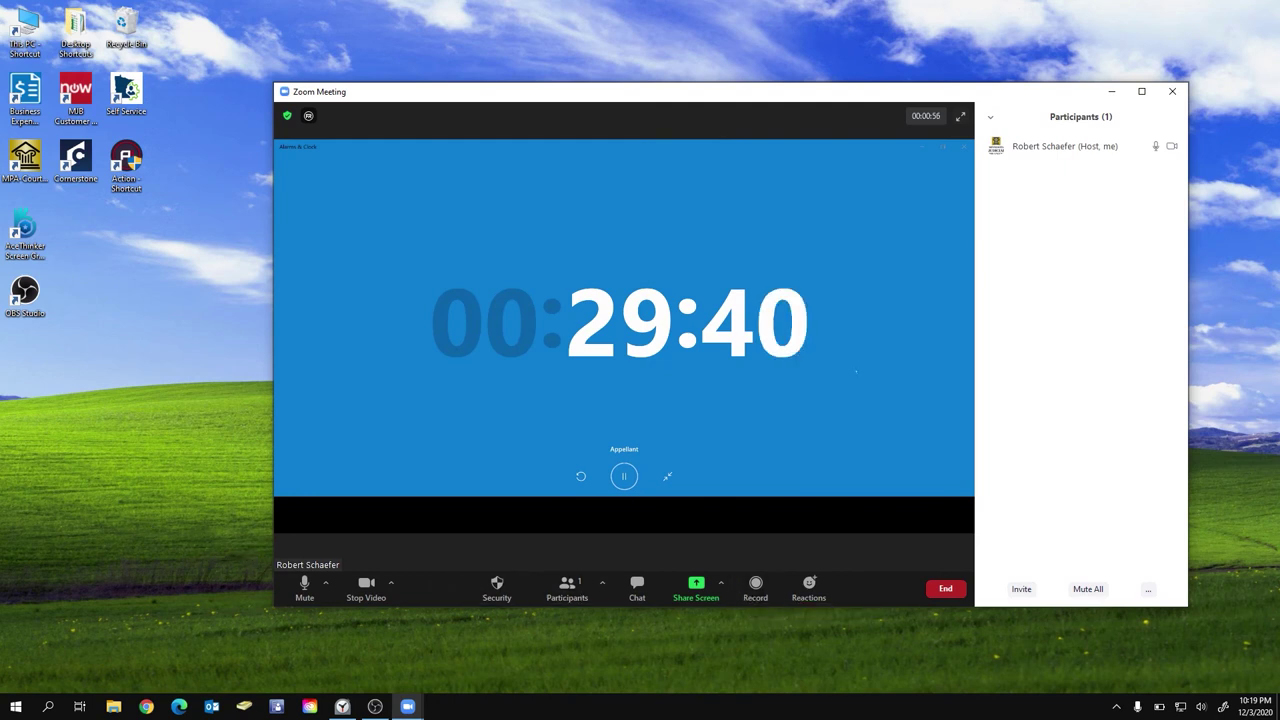
pyautogui.click(624, 476)
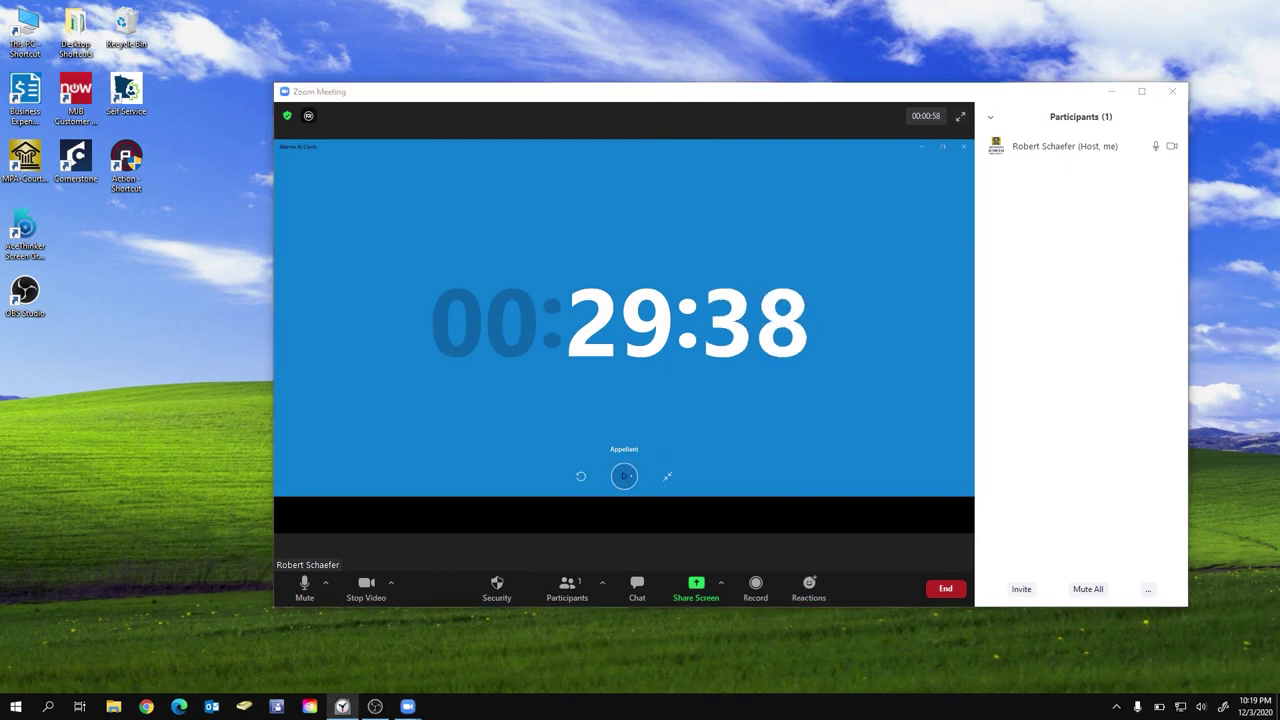
pyautogui.click(667, 476)
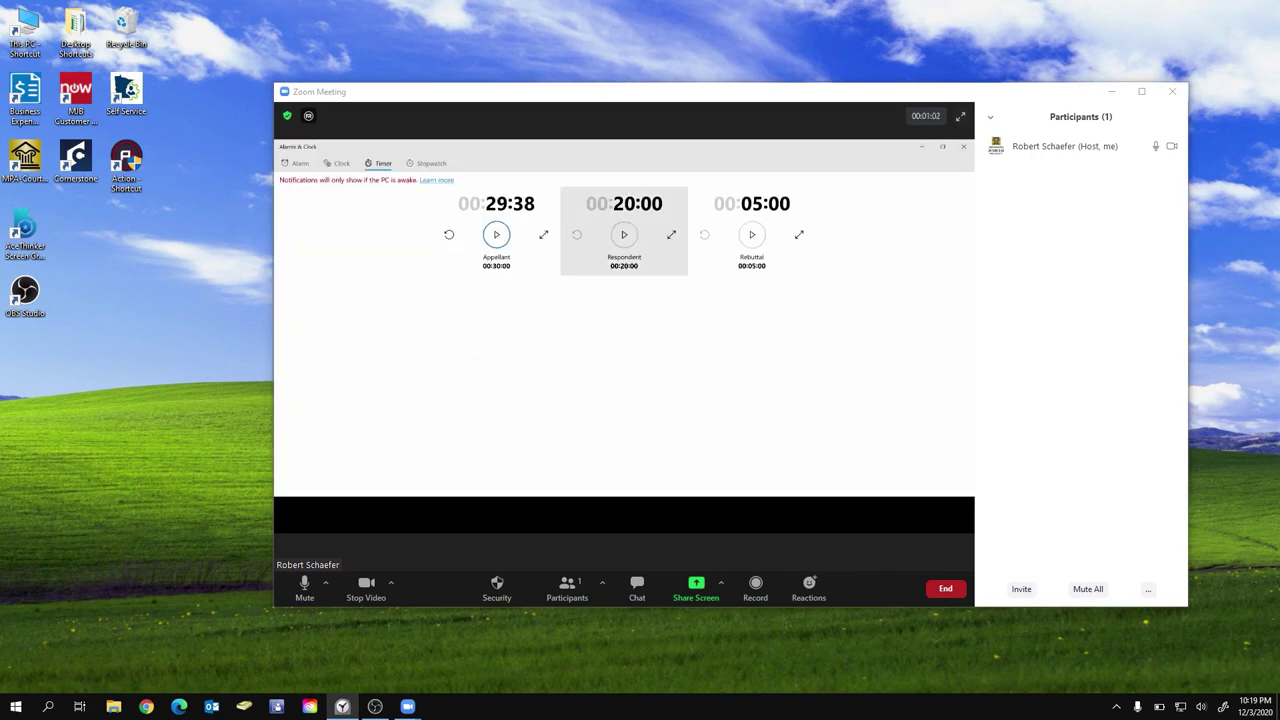
# Expand the Respondent 20:00 timer, run it, and pause it at 19:54
pyautogui.click(670, 234)
pyautogui.click(624, 476)
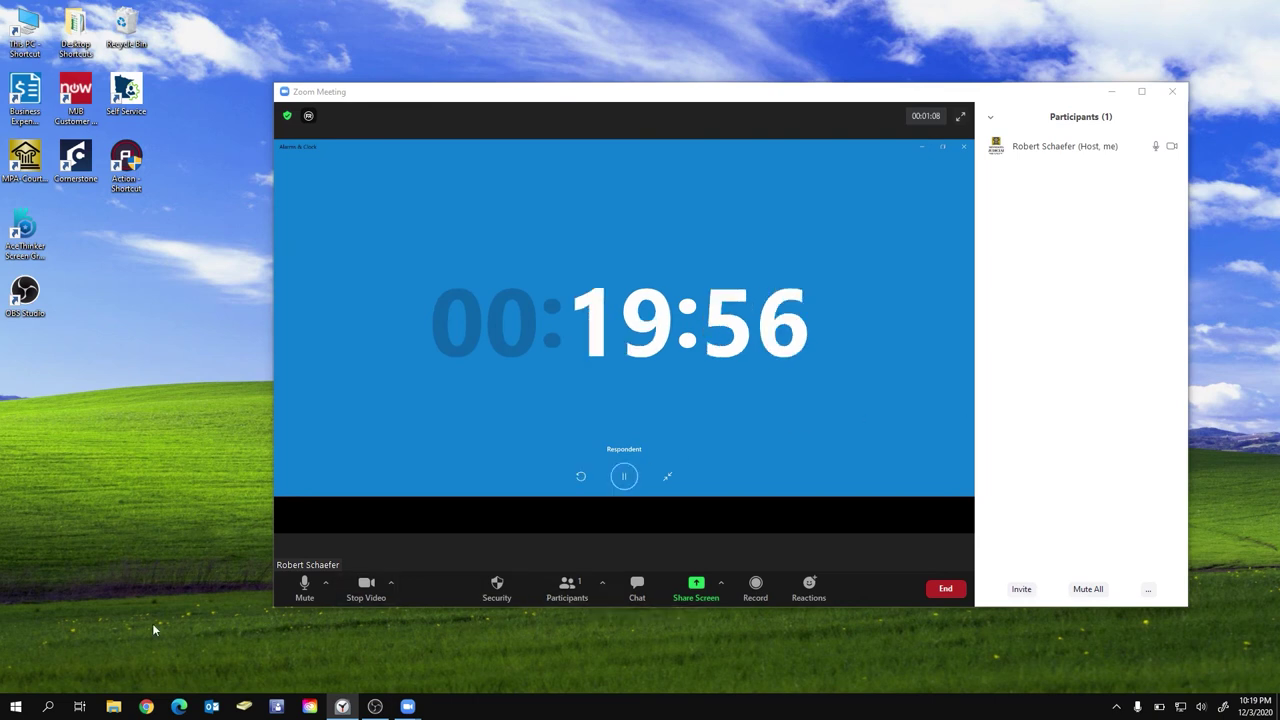
pyautogui.click(624, 476)
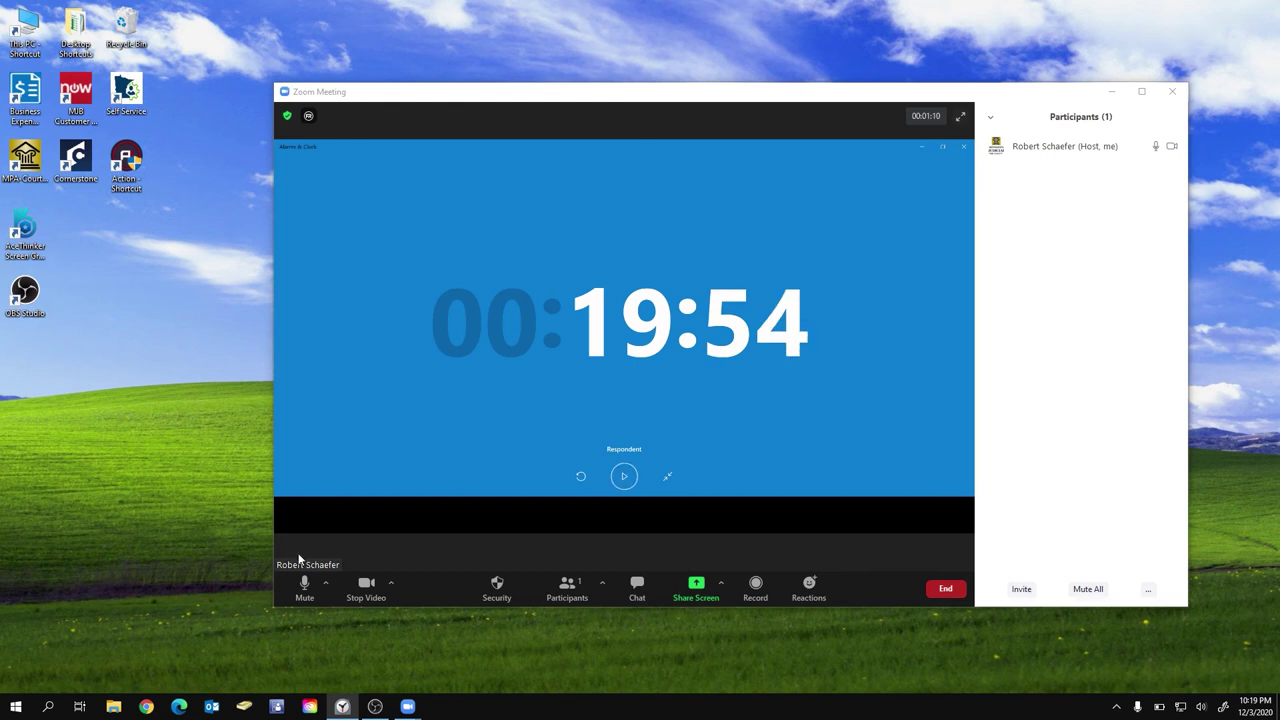
# In Video Settings toggle Mirror my video on then off, close Settings, and choose End
pyautogui.click(392, 585)
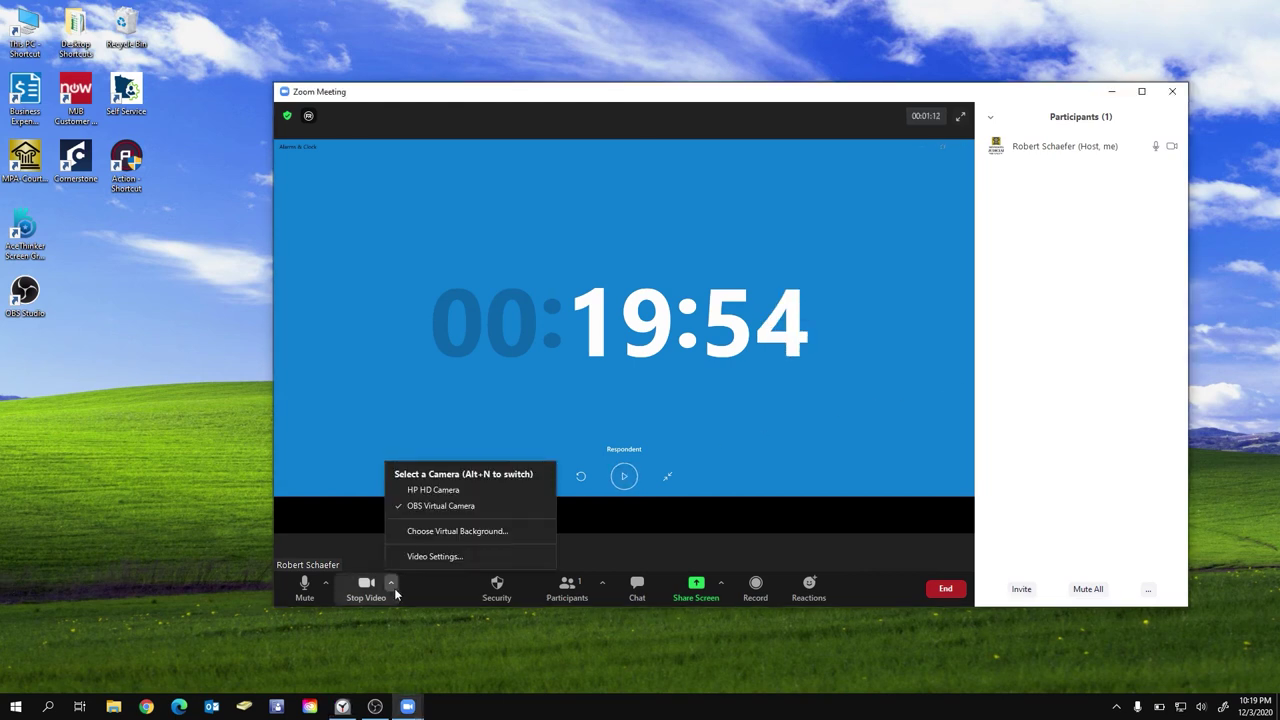
pyautogui.click(421, 557)
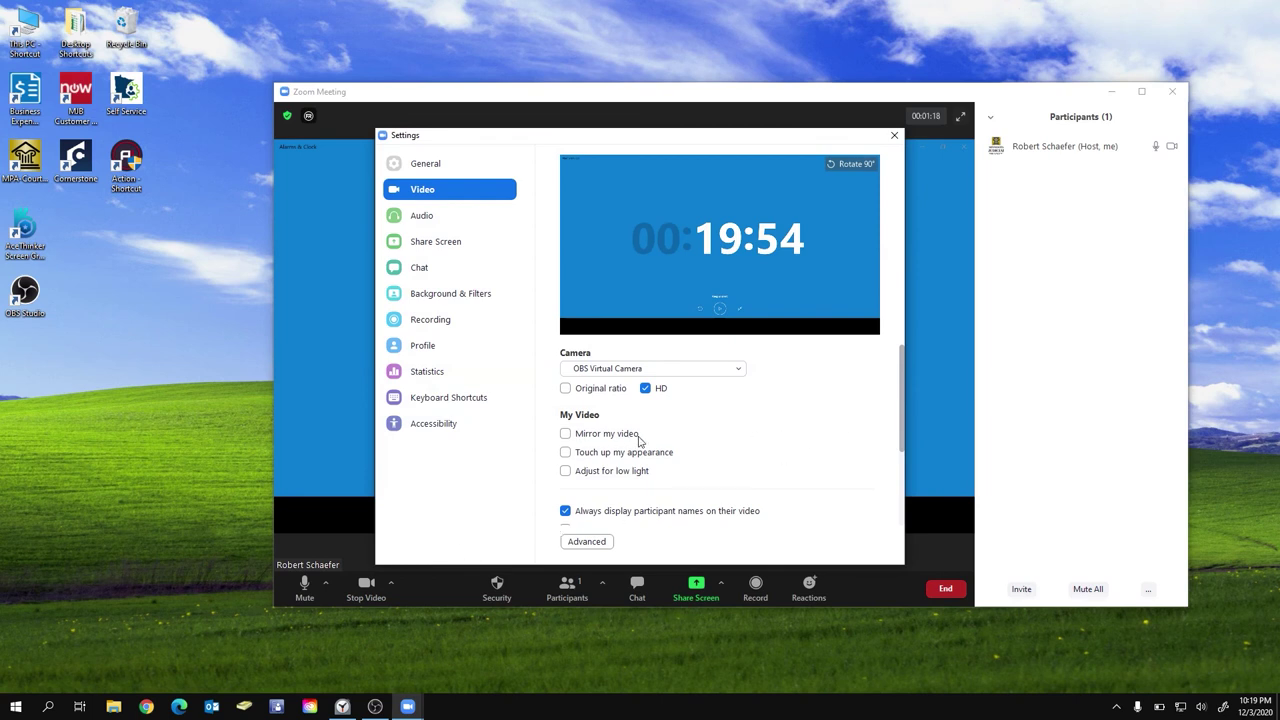
pyautogui.click(565, 434)
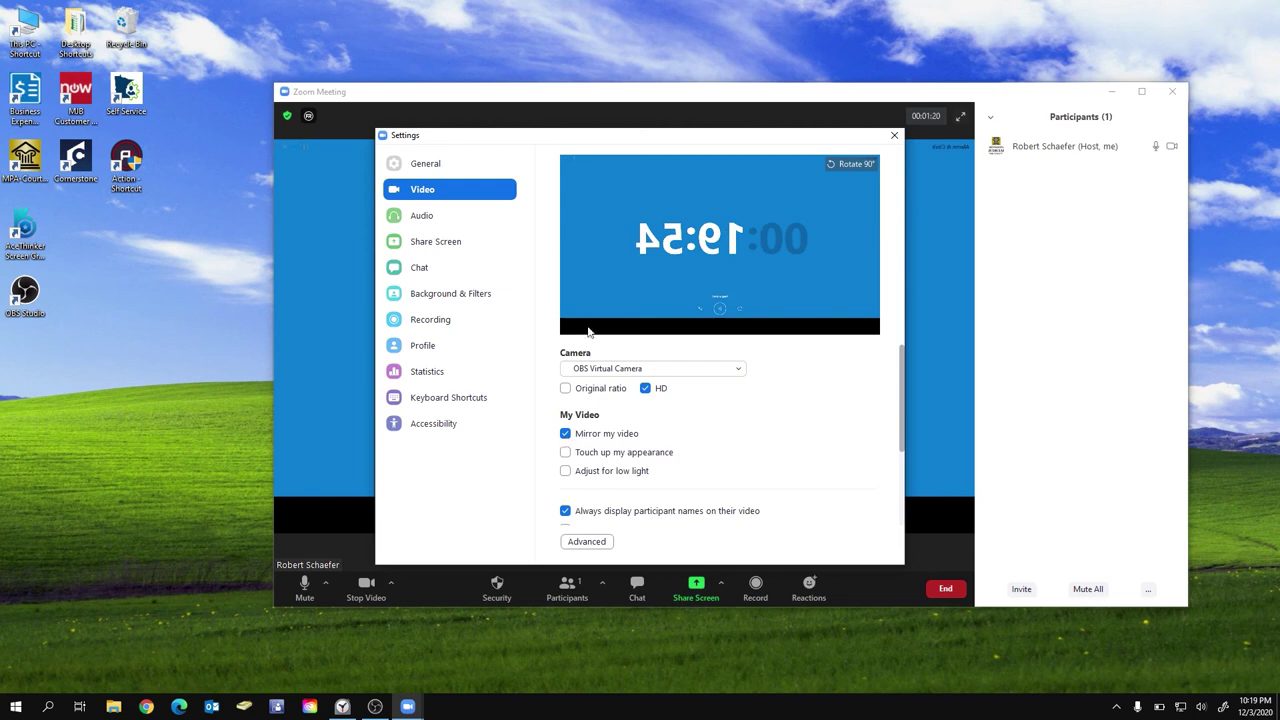
pyautogui.moveTo(571, 141); pyautogui.dragTo(734, 105)
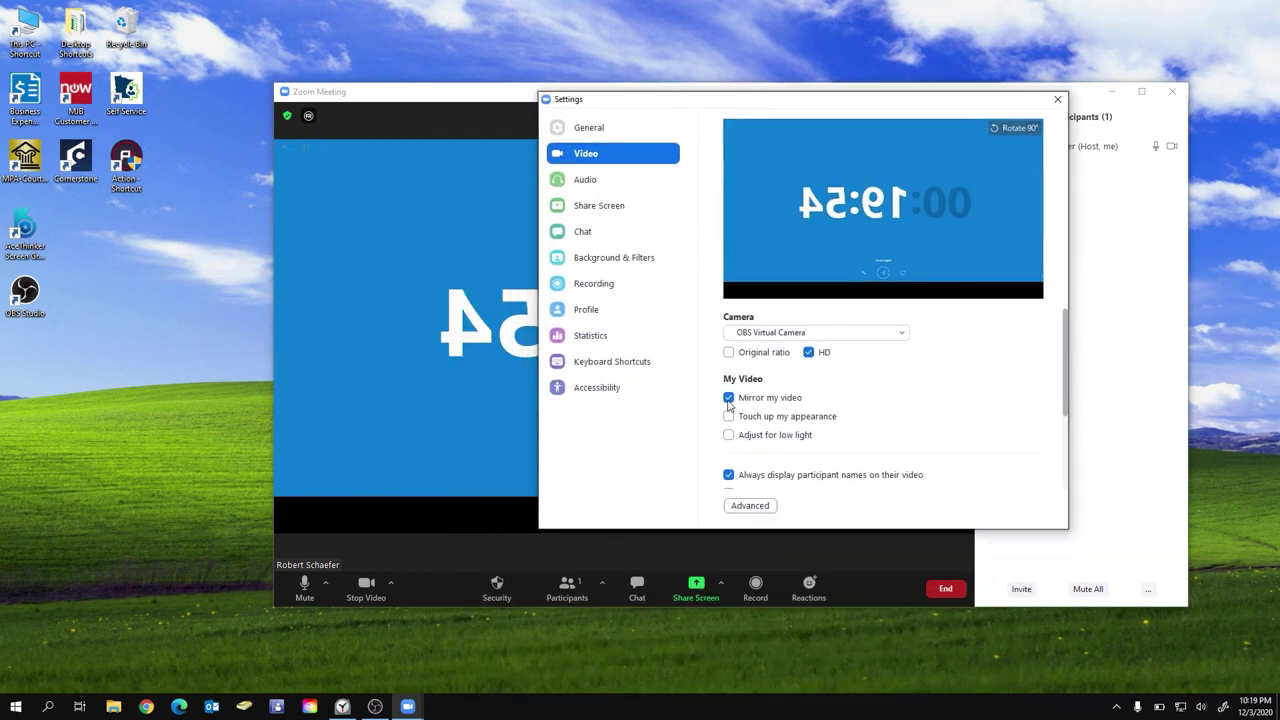
pyautogui.click(729, 400)
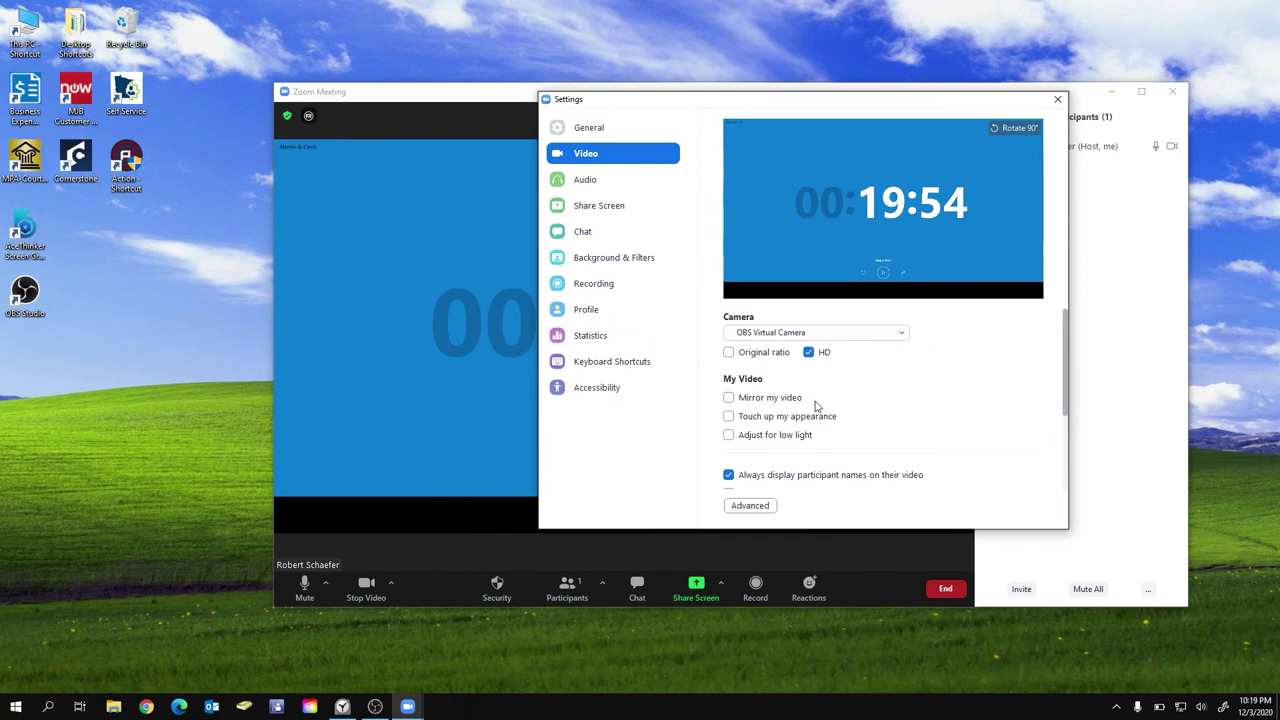
pyautogui.click(1057, 102)
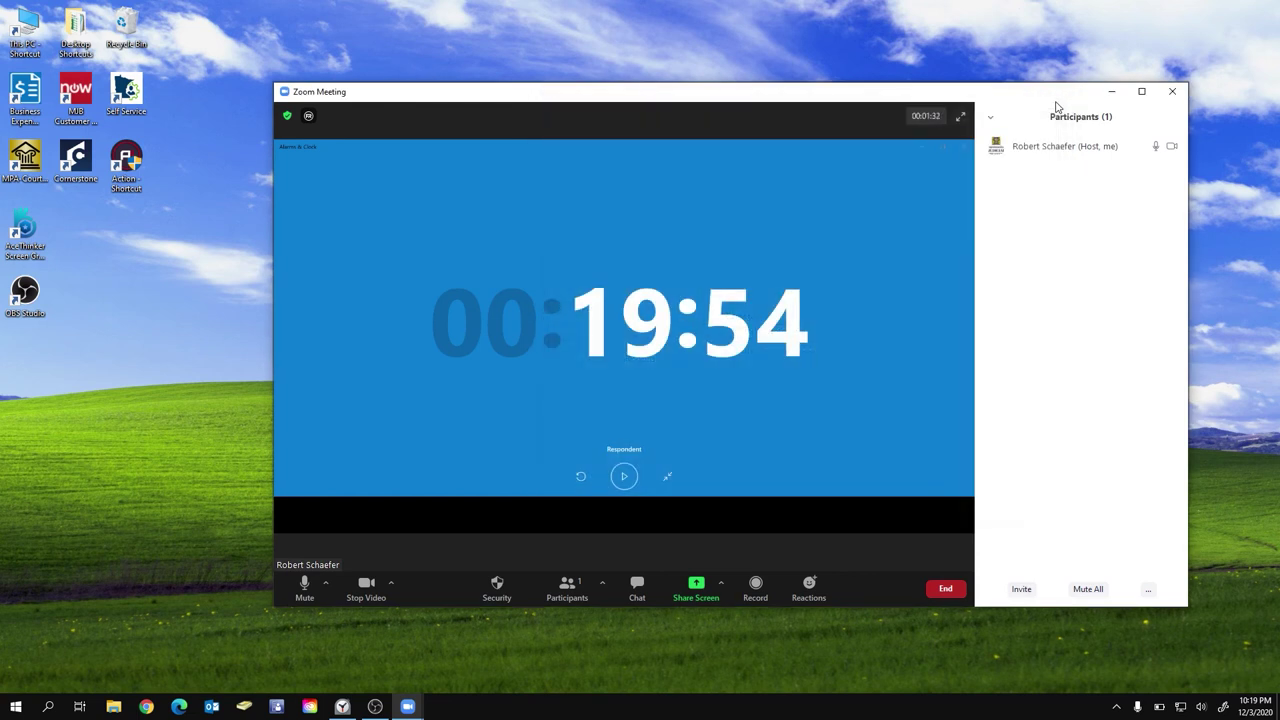
pyautogui.click(943, 590)
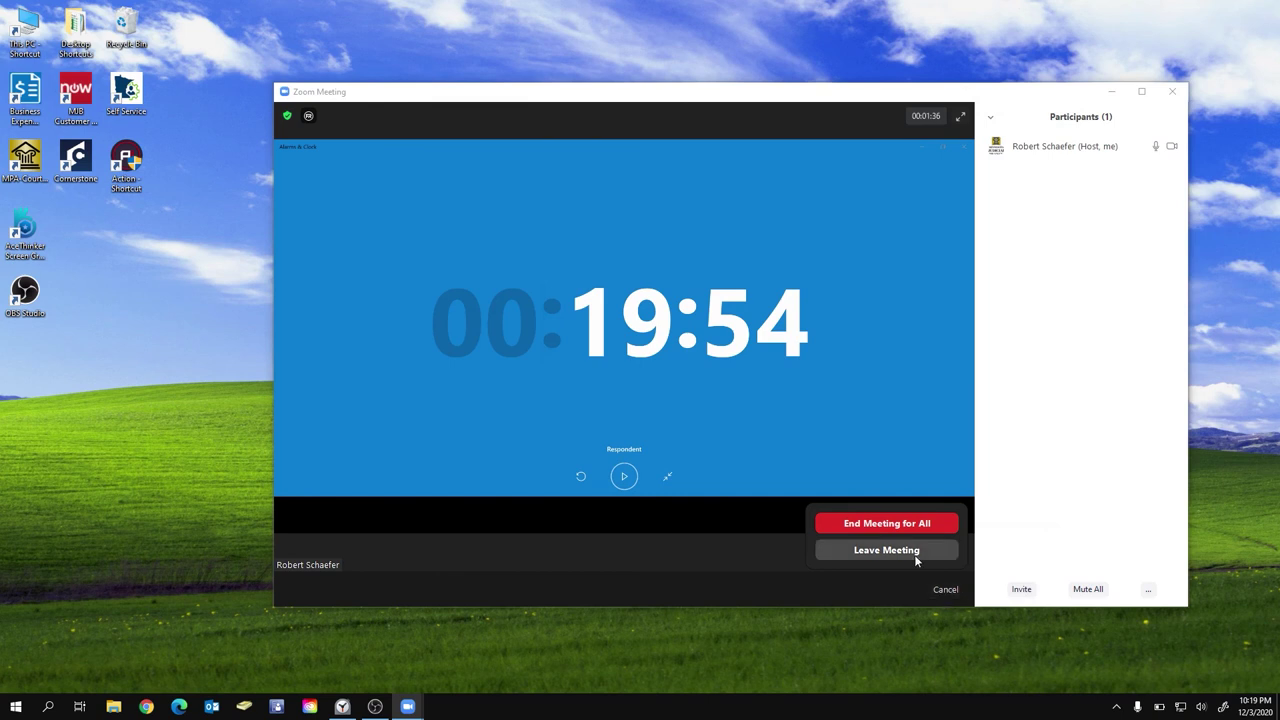
# End the meeting for all, close the Zoom client, and relaunch OBS Studio from the desktop
pyautogui.click(887, 524)
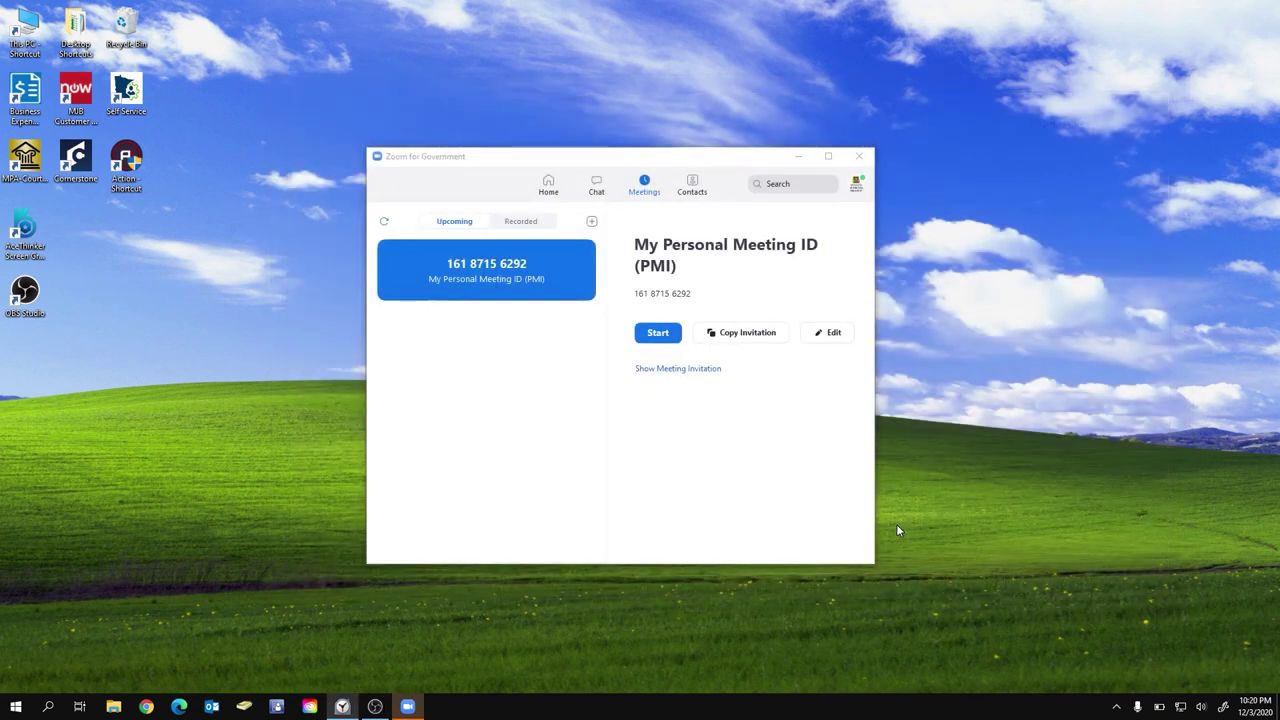
pyautogui.click(858, 156)
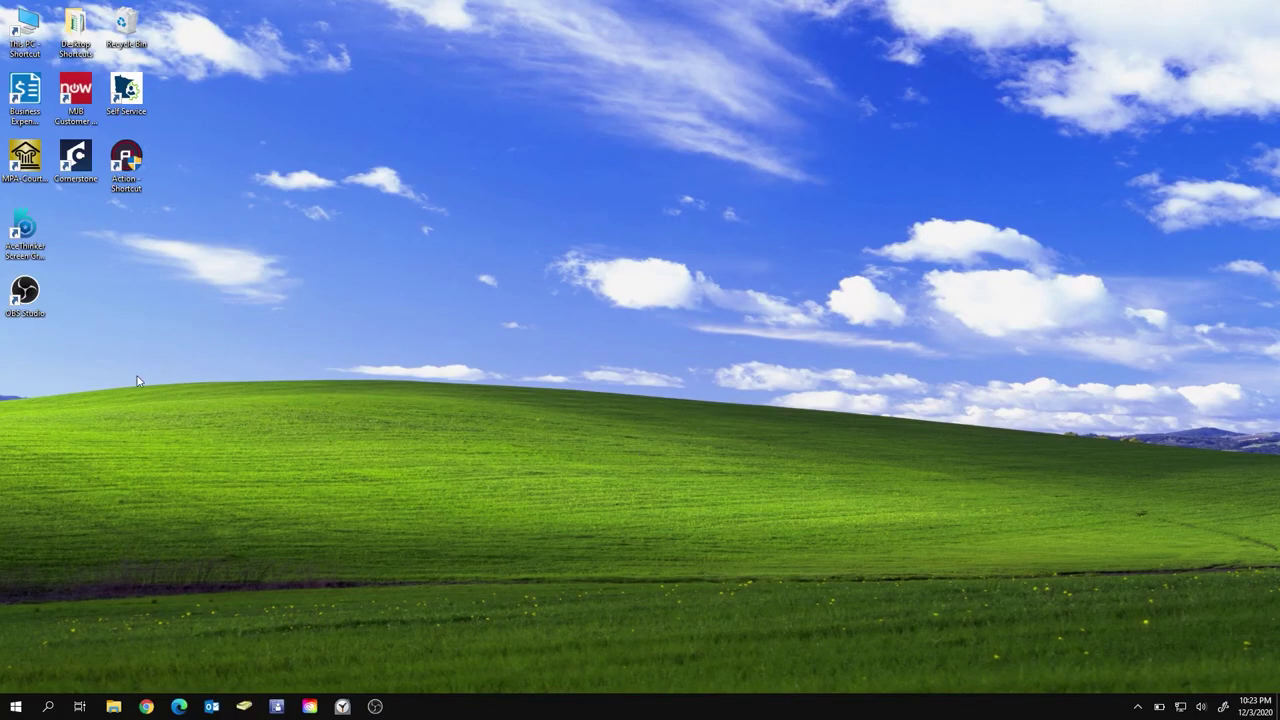
pyautogui.doubleClick(25, 295)
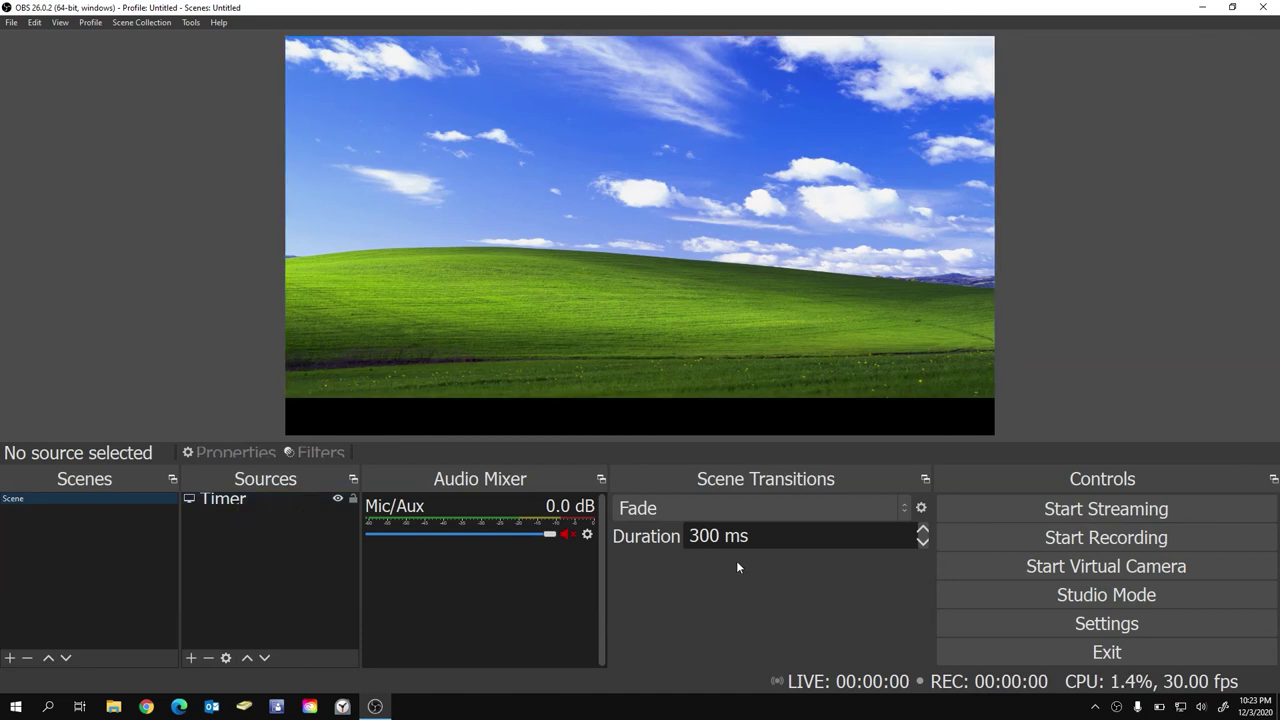
# Start the OBS virtual camera again and minimize the OBS window
pyautogui.click(1217, 568)
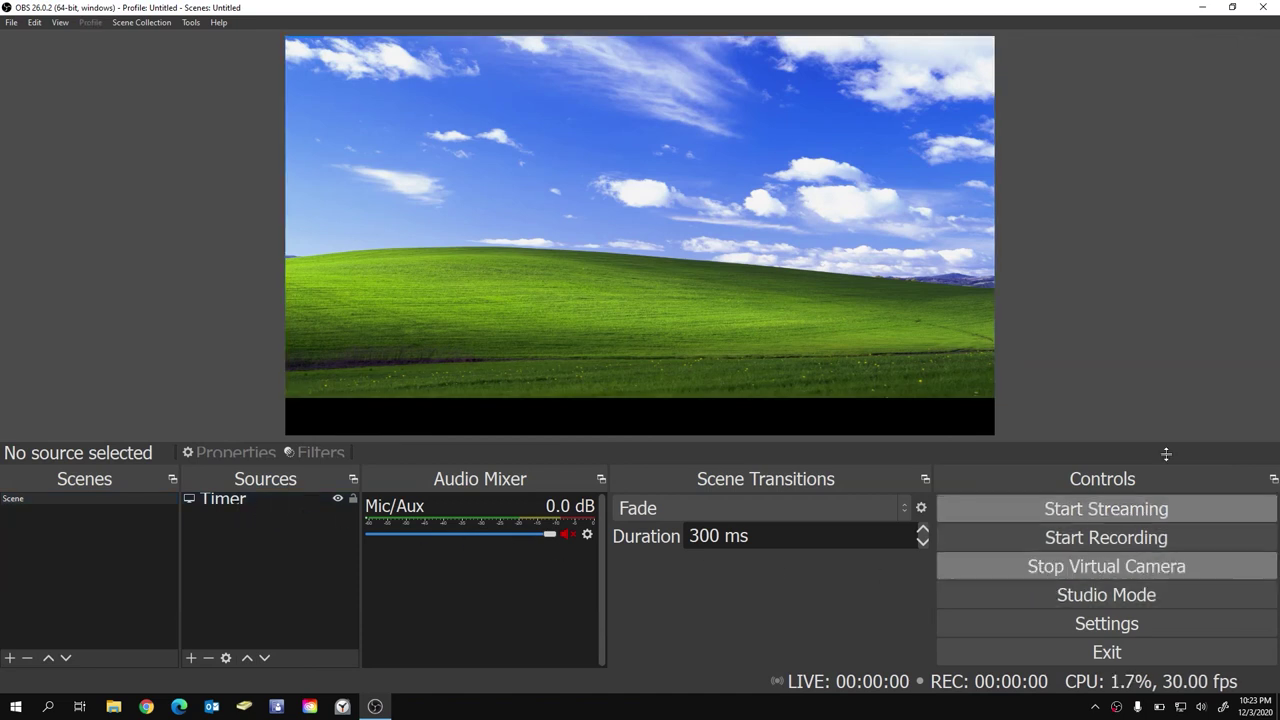
pyautogui.click(1203, 8)
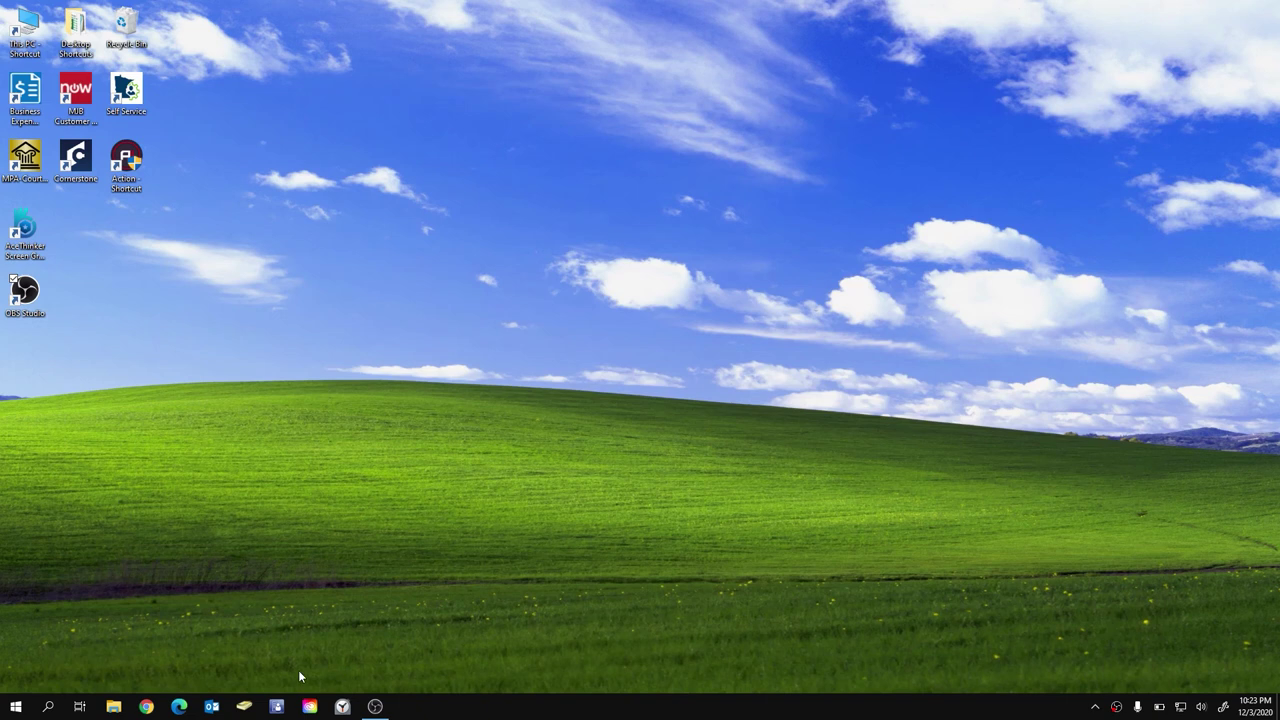
# Reopen Alarms & Clock with timers at 30:00, 20:00 and 05:00, then hide it with Win+D
pyautogui.click(16, 706)
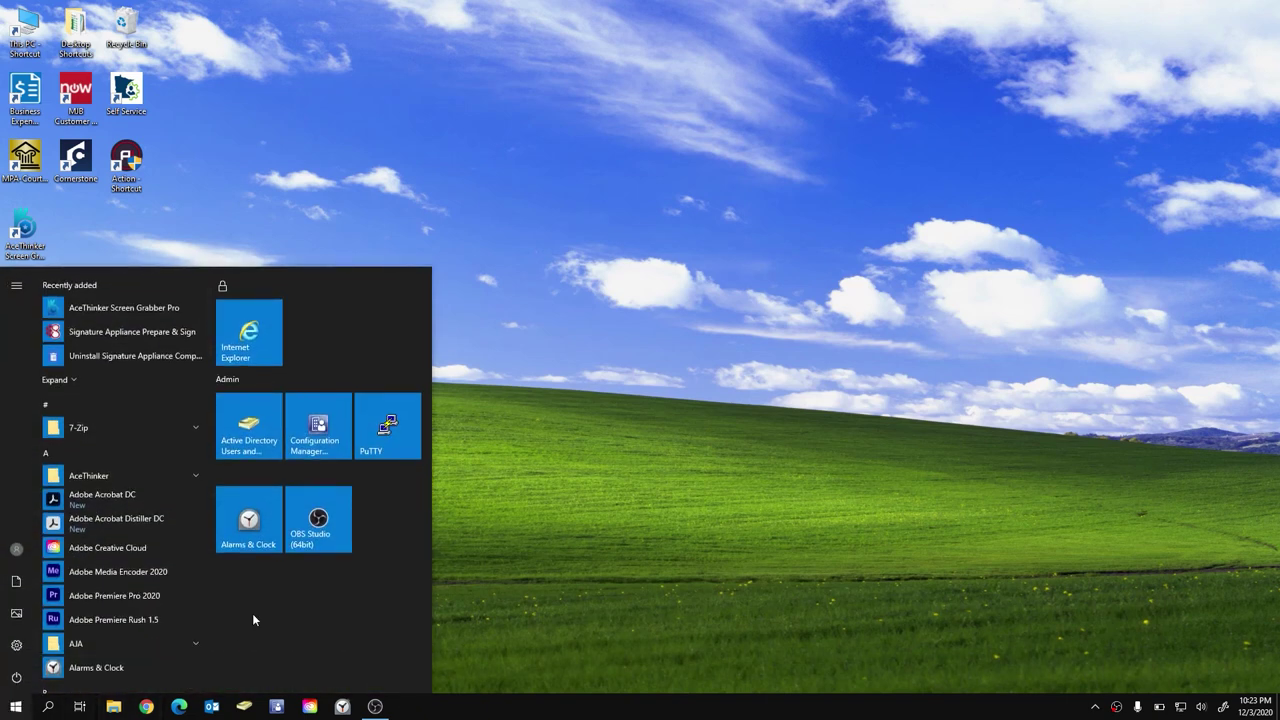
pyautogui.click(275, 546)
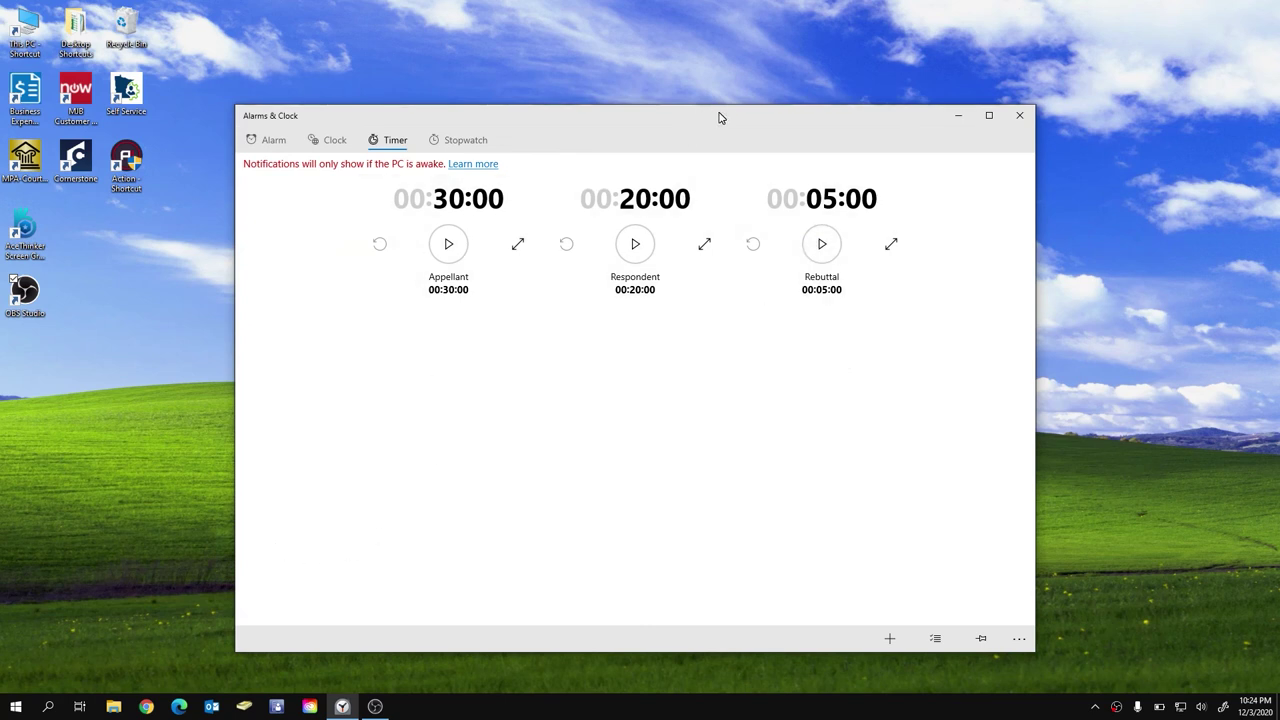
pyautogui.moveTo(717, 117); pyautogui.dragTo(546, 183)
pyautogui.press('super+d')
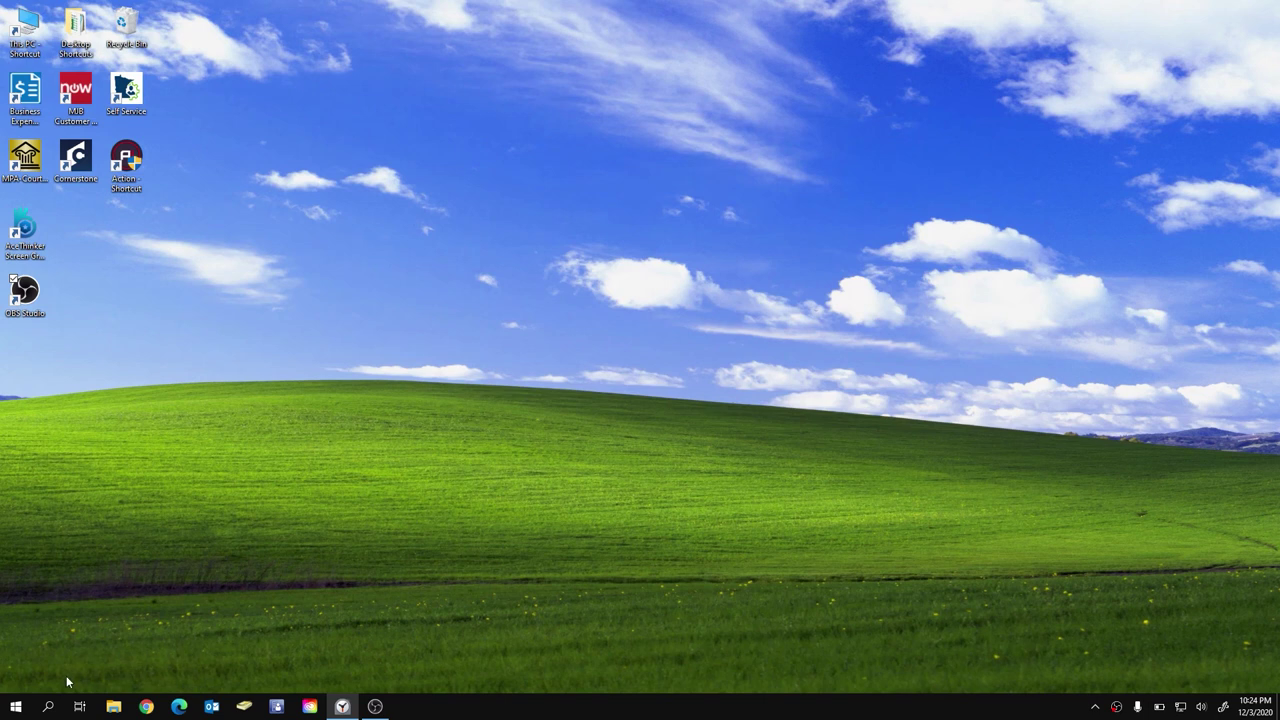
# Launch Zoom via search for 'zoom' and start a new Personal Meeting ID meeting
pyautogui.click(22, 707)
pyautogui.write('z')
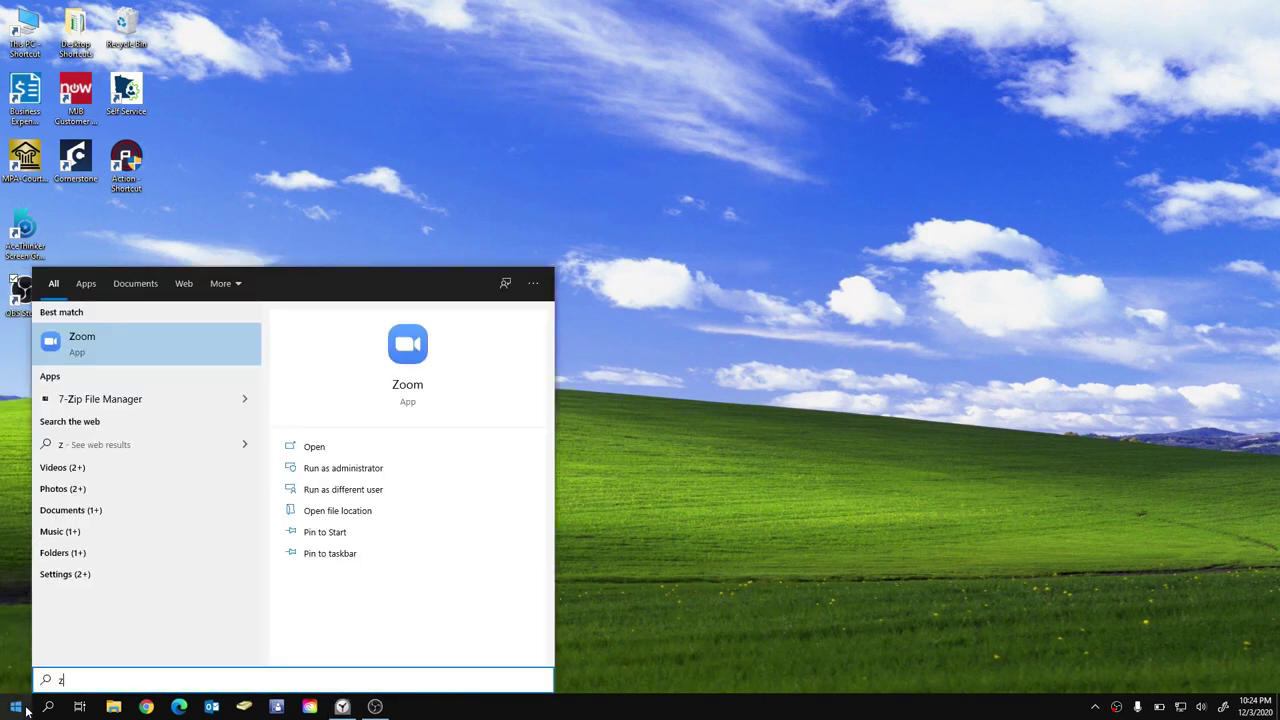
pyautogui.write('oom')
pyautogui.press('Return')
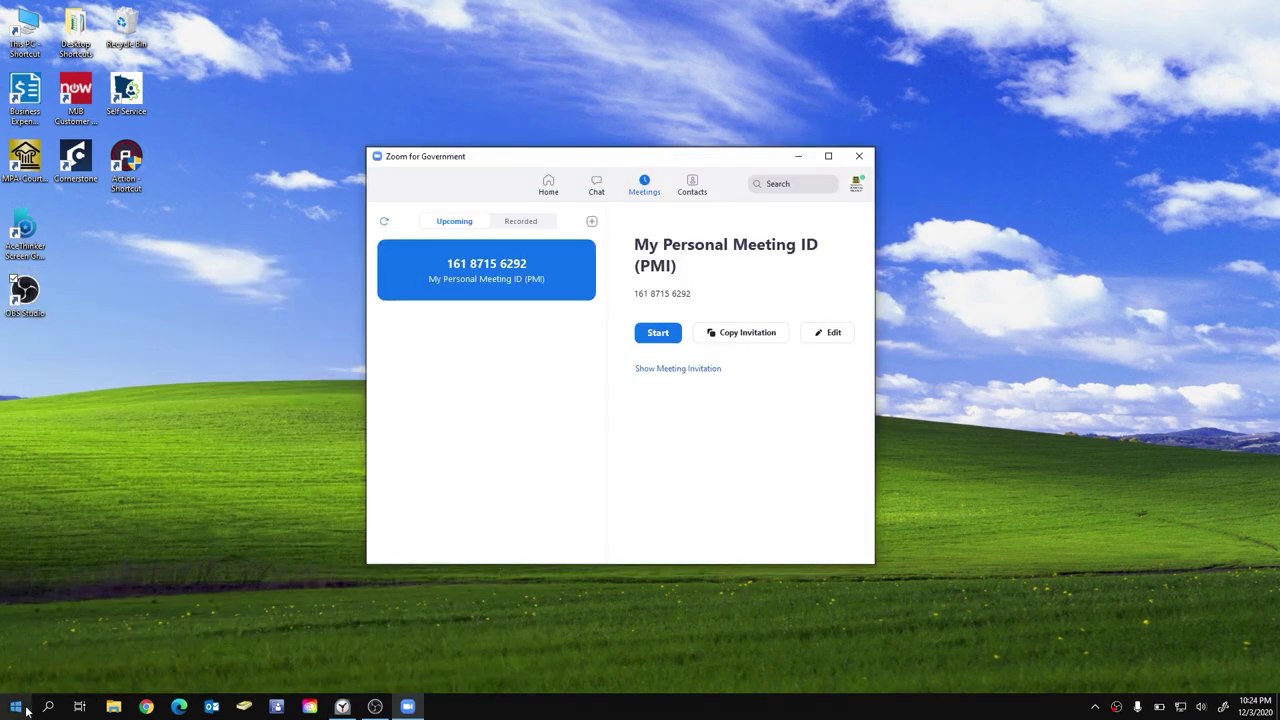
pyautogui.click(657, 334)
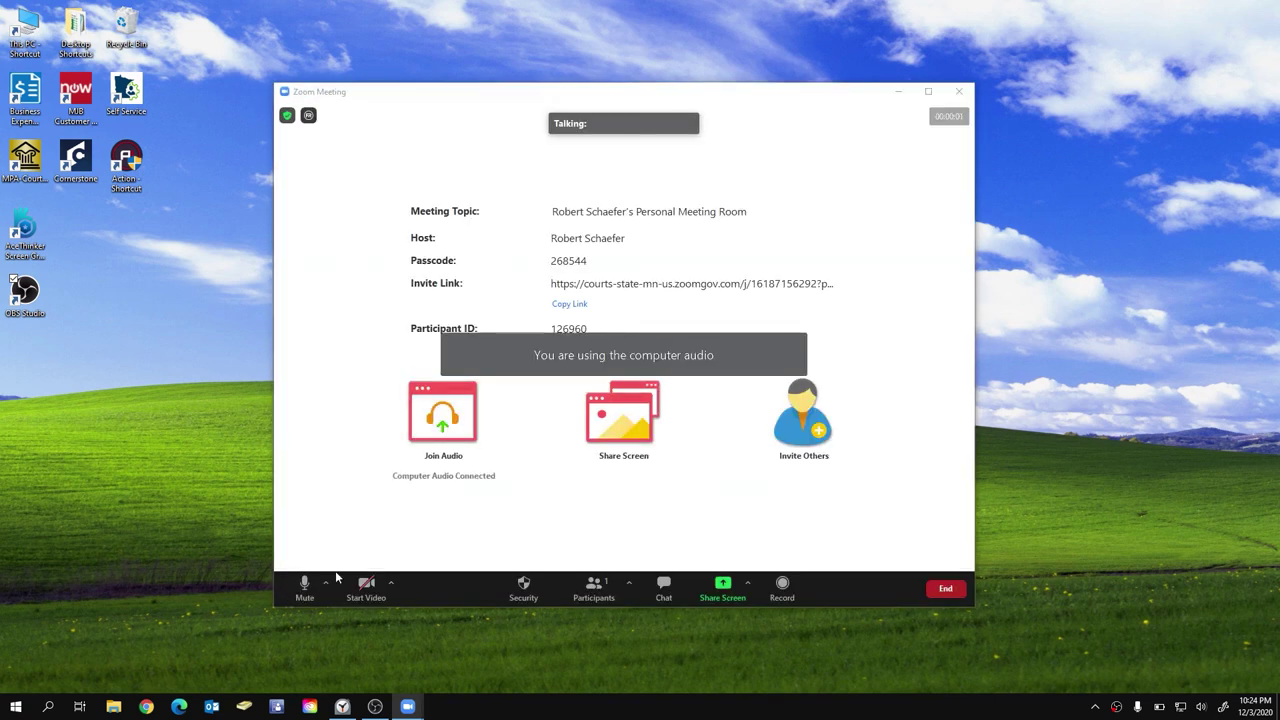
# Select OBS Virtual Camera as the camera and start video showing the 30:00, 20:00, 05:00 timers
pyautogui.click(391, 584)
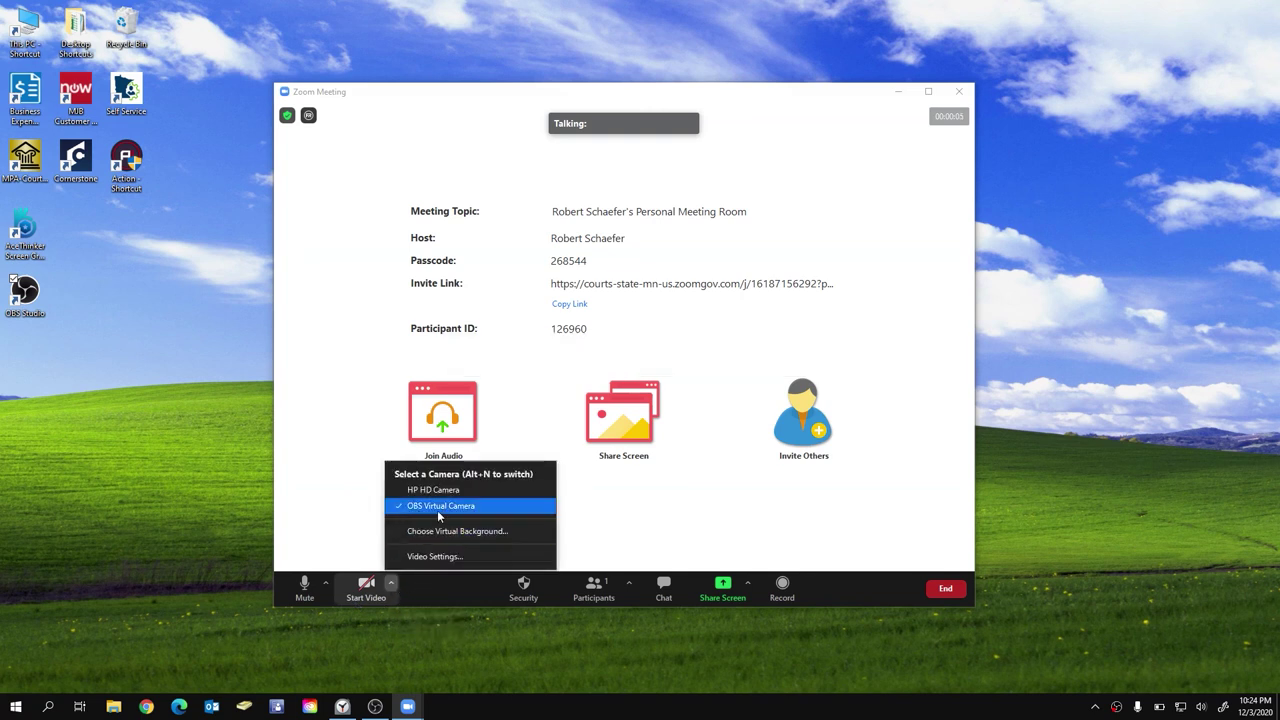
pyautogui.click(500, 513)
pyautogui.click(363, 588)
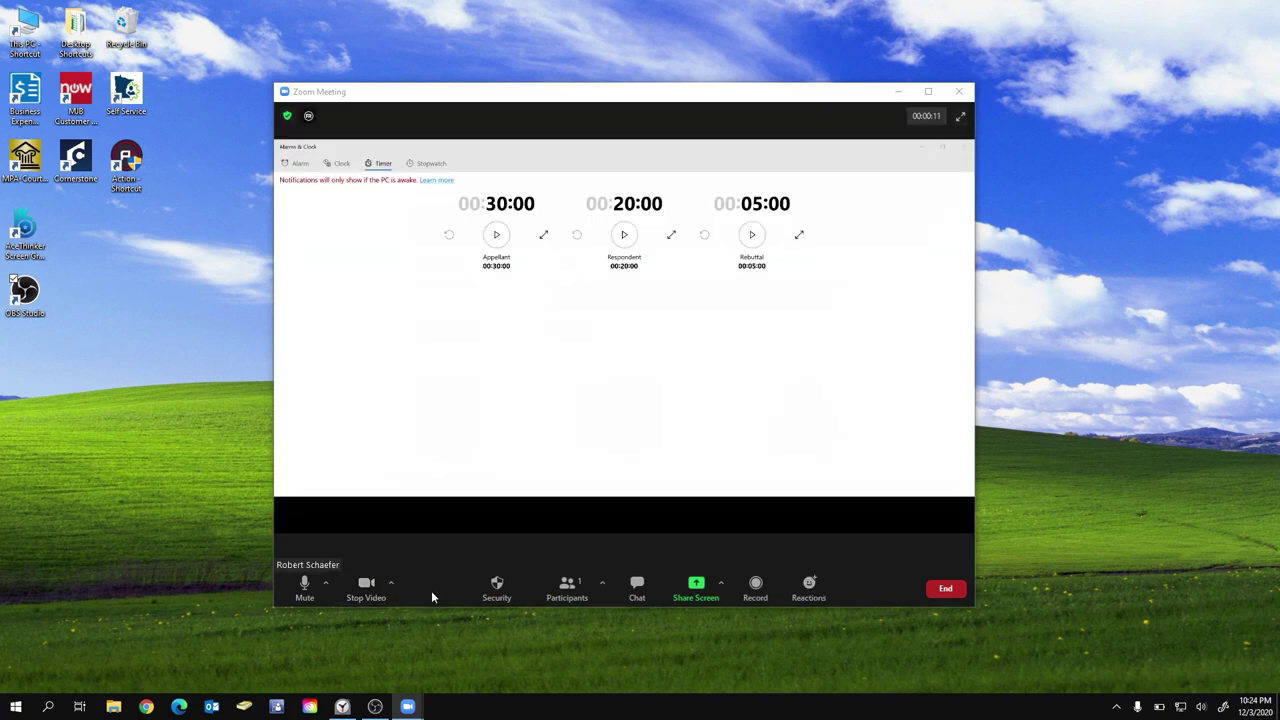
# Show Participants, maximize Zoom, and run the Appellant countdown full-view, pausing at 29:53
pyautogui.click(569, 590)
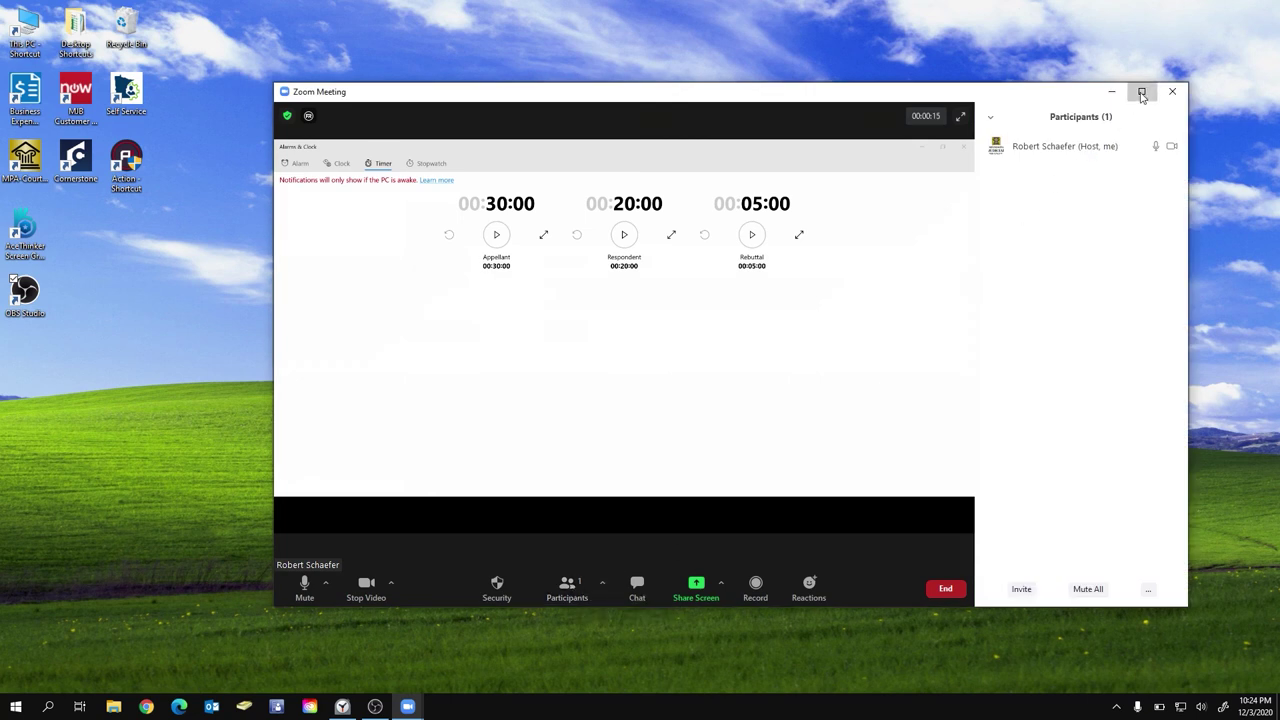
pyautogui.click(1141, 91)
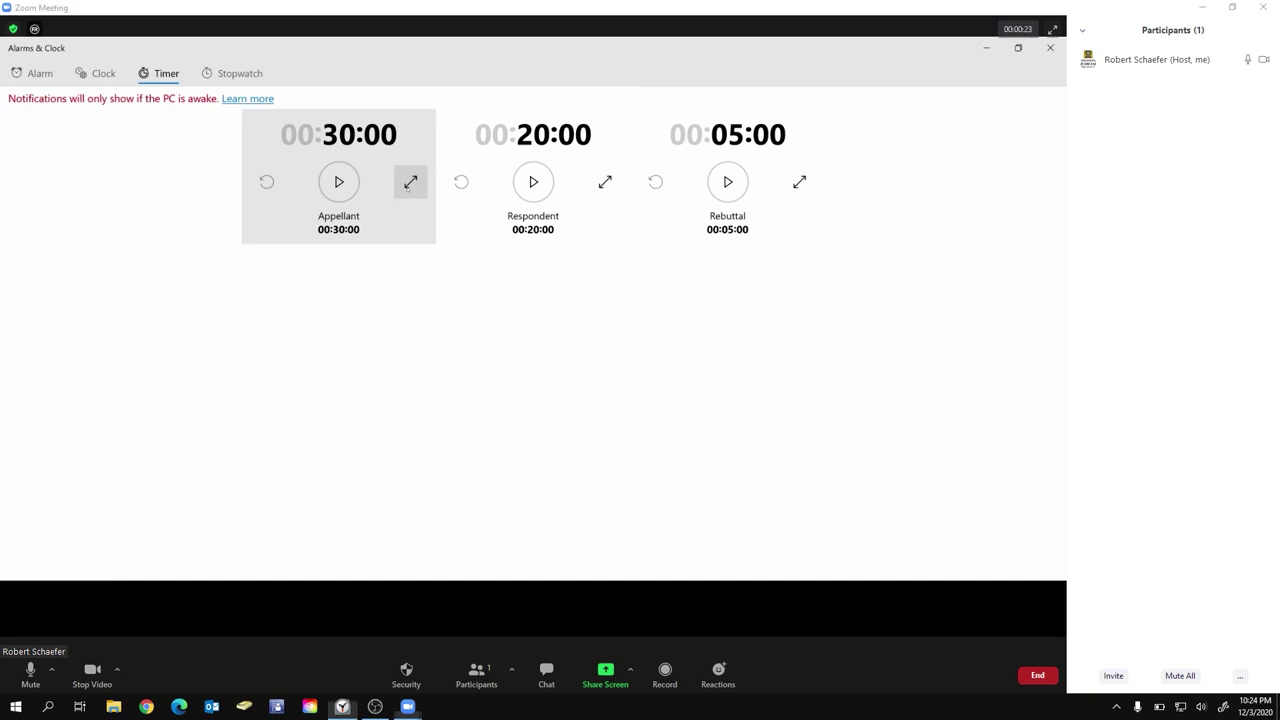
pyautogui.click(410, 181)
pyautogui.click(533, 549)
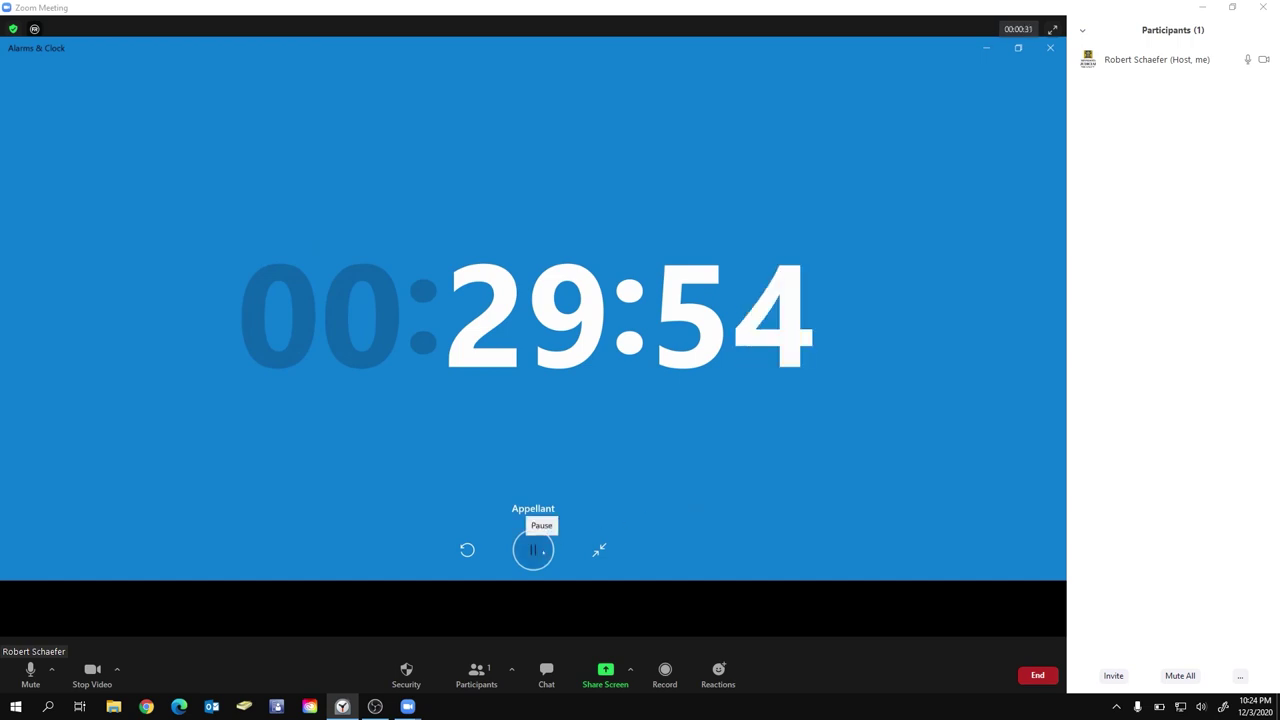
pyautogui.click(543, 551)
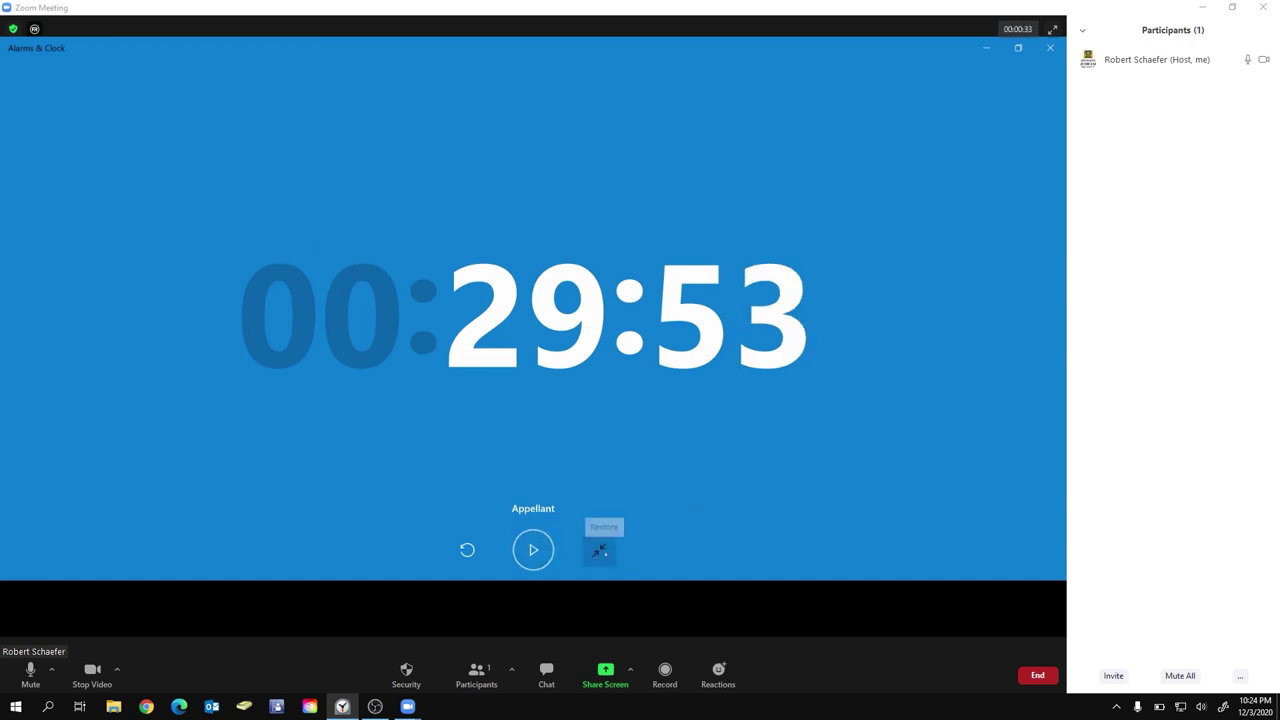
# Run the Respondent countdown full-view, pause it at 19:56, then return to all three timers
pyautogui.click(601, 551)
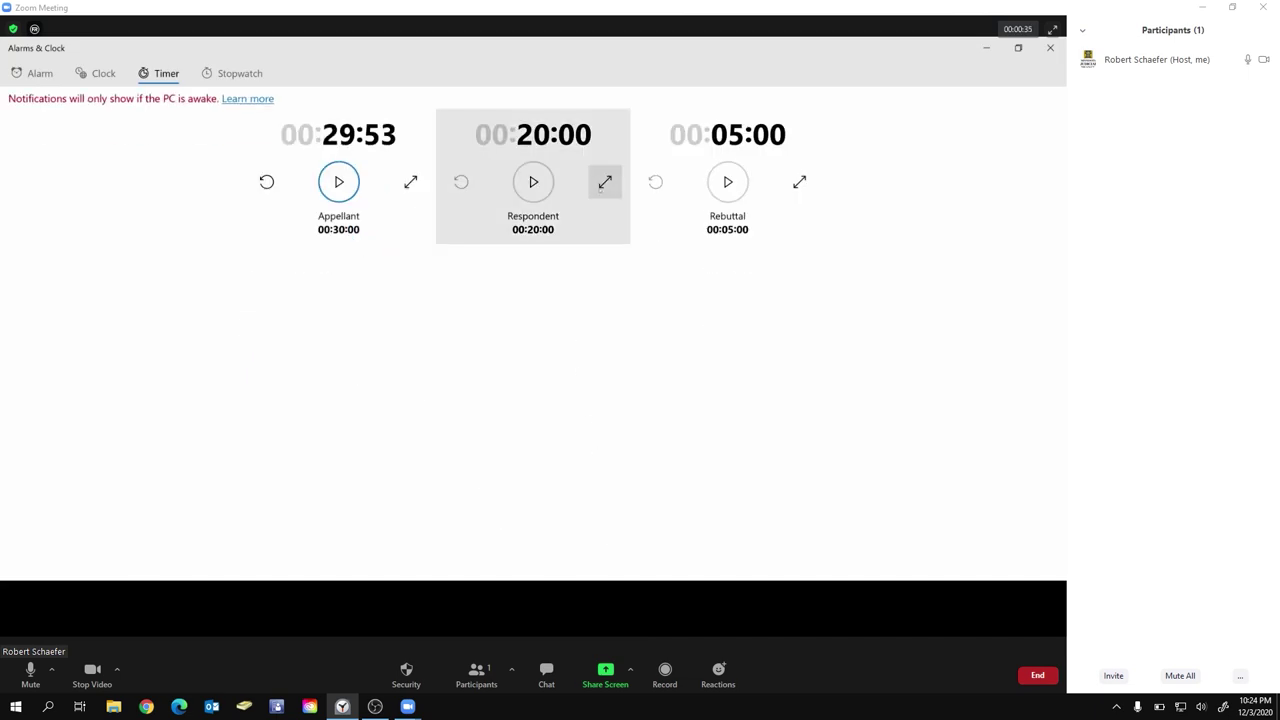
pyautogui.click(604, 182)
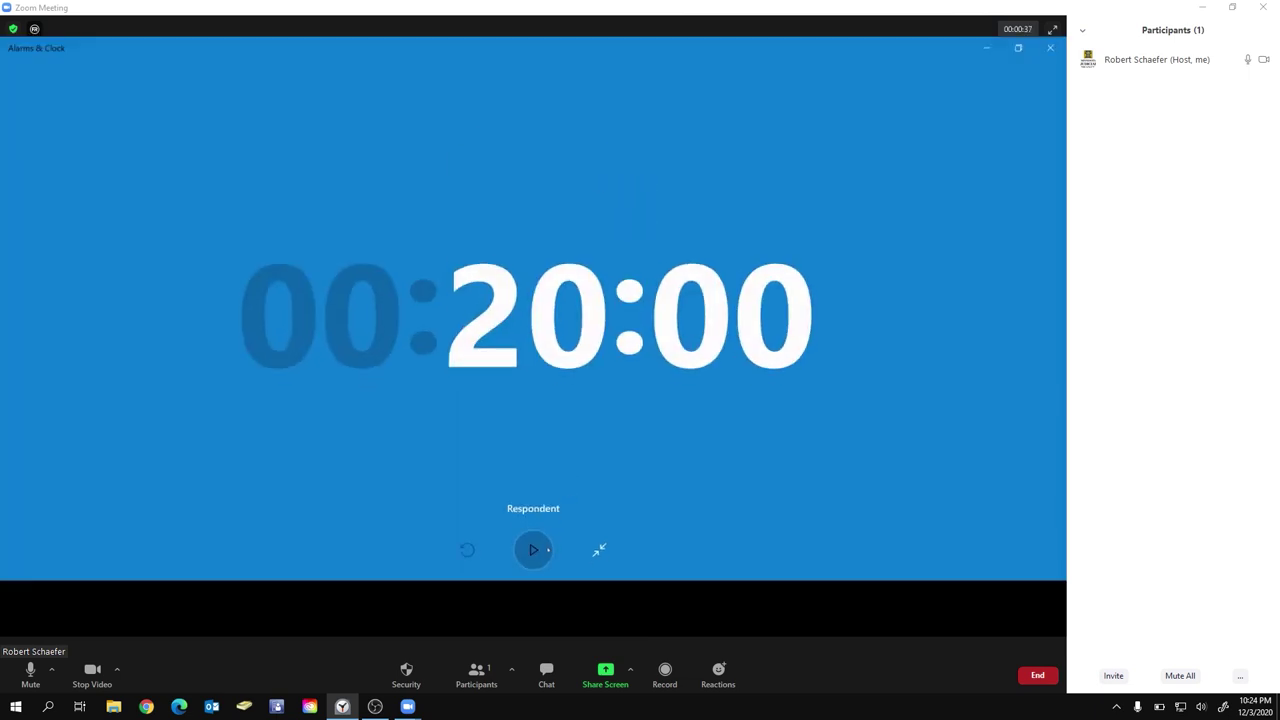
pyautogui.click(548, 550)
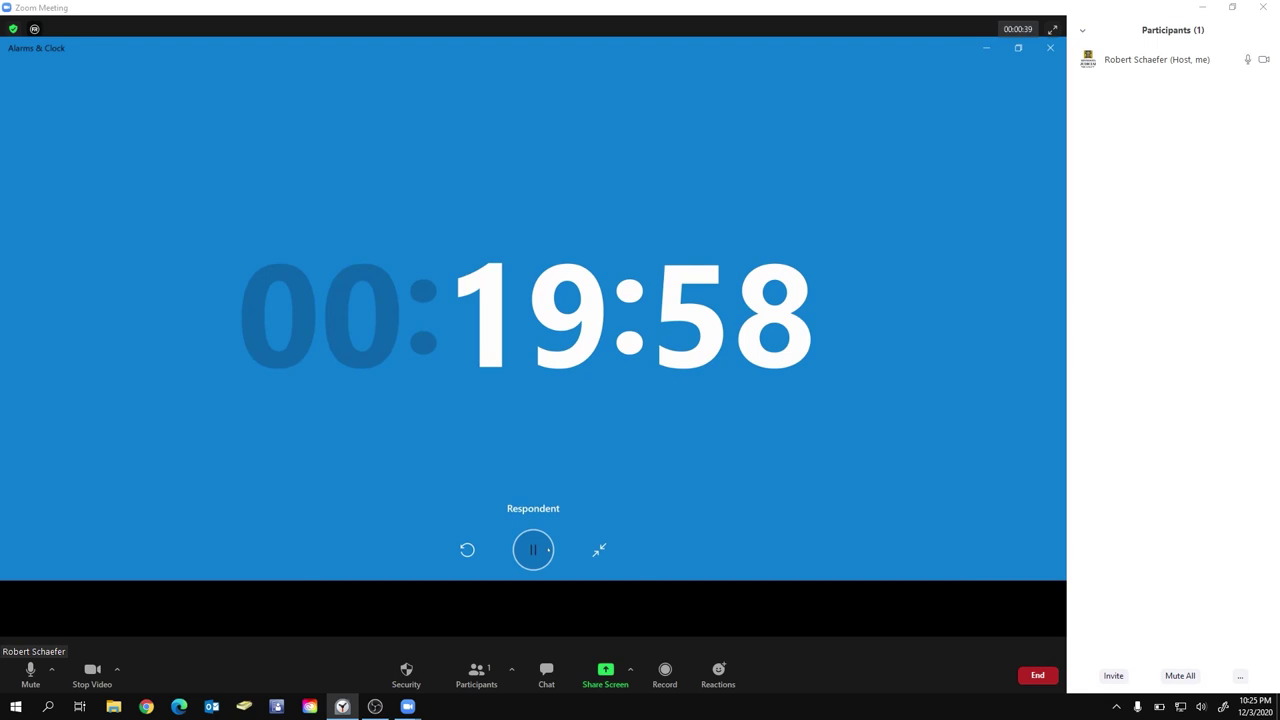
pyautogui.click(548, 550)
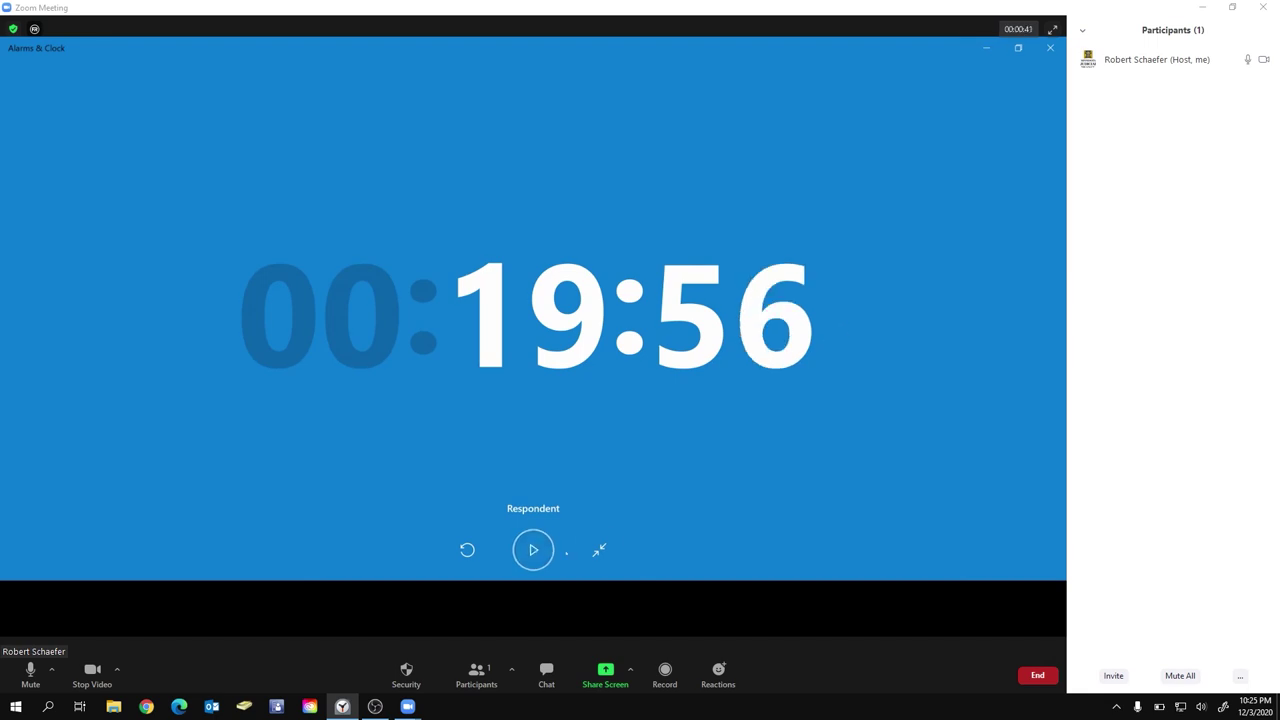
pyautogui.click(598, 550)
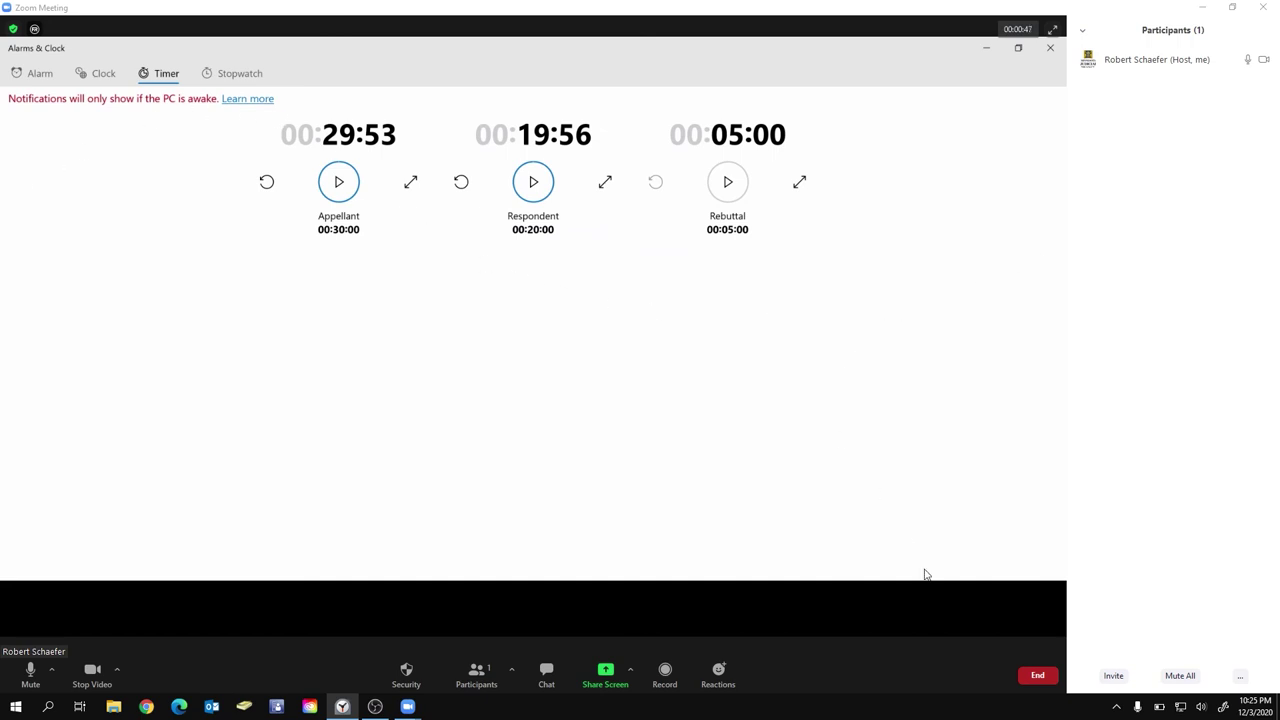
# End the Zoom meeting for all participants and return to Alarms & Clock
pyautogui.click(1040, 685)
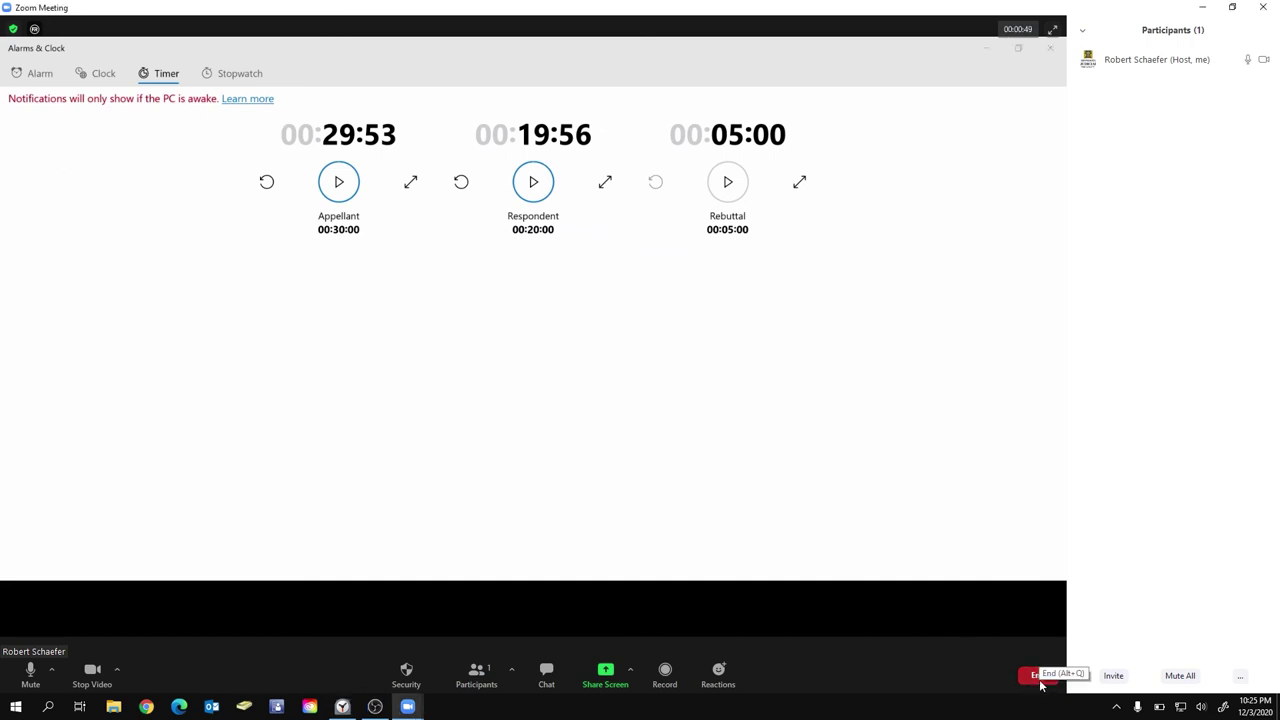
pyautogui.click(1040, 685)
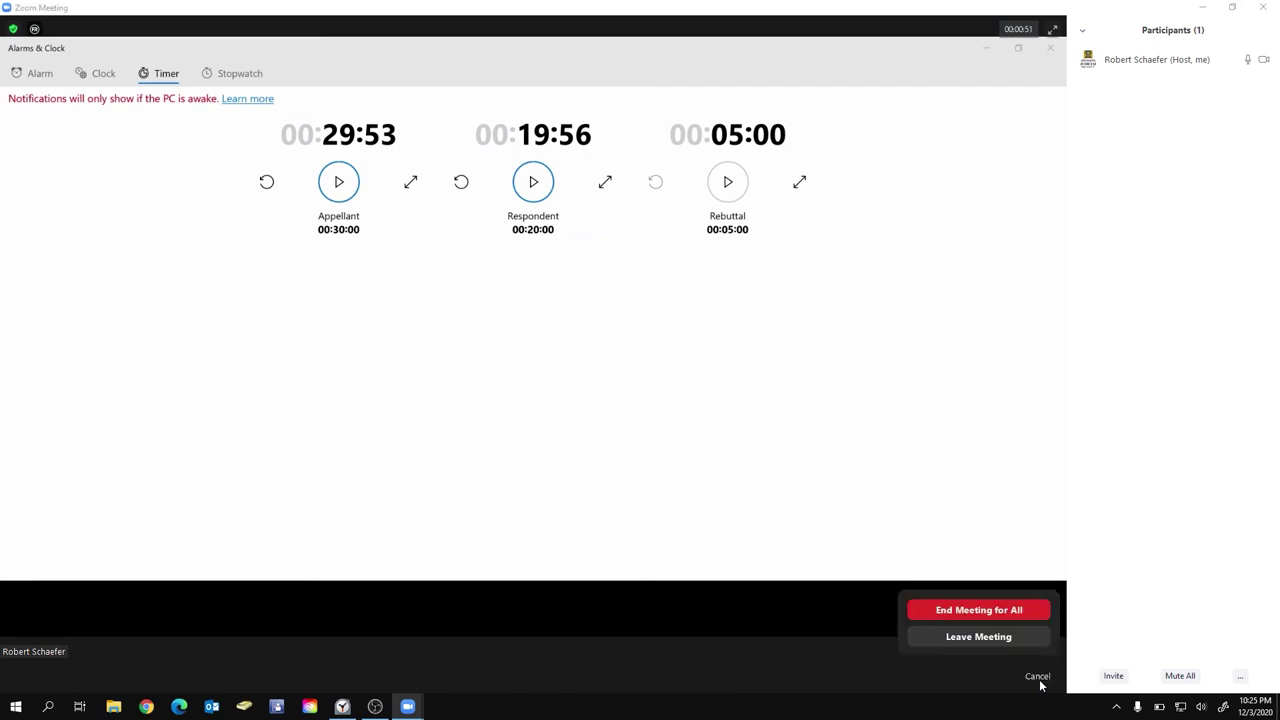
pyautogui.click(1001, 612)
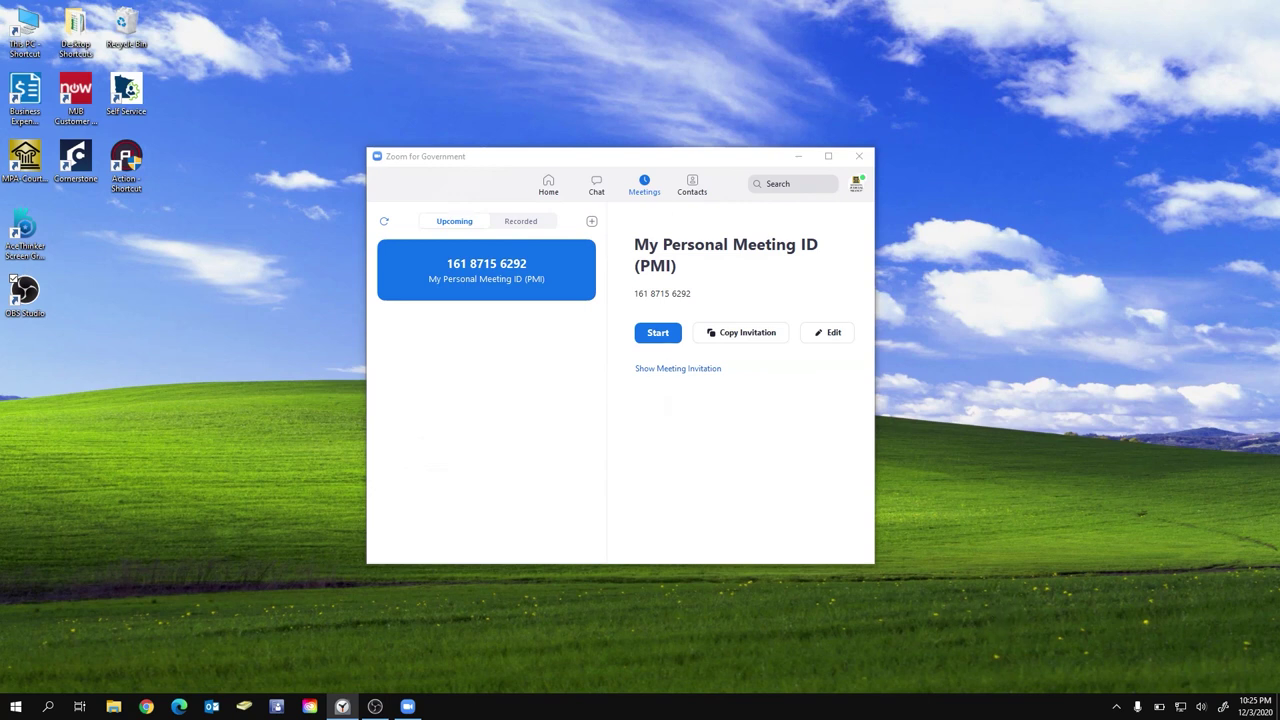
pyautogui.hotkey('alt', 'Tab')
# Reset the Respondent timer to 20:00 and Appellant to 30:00, then close Alarms & Clock
pyautogui.moveTo(714, 220); pyautogui.dragTo(654, 71)
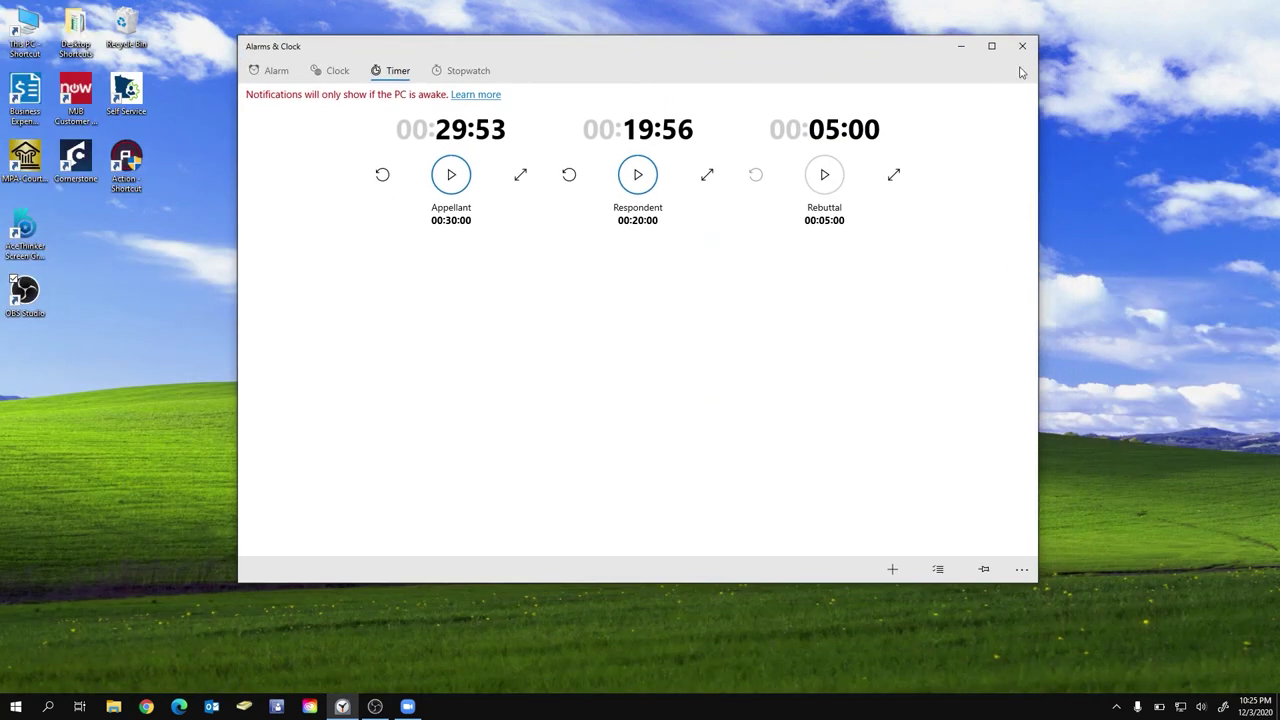
pyautogui.click(748, 190)
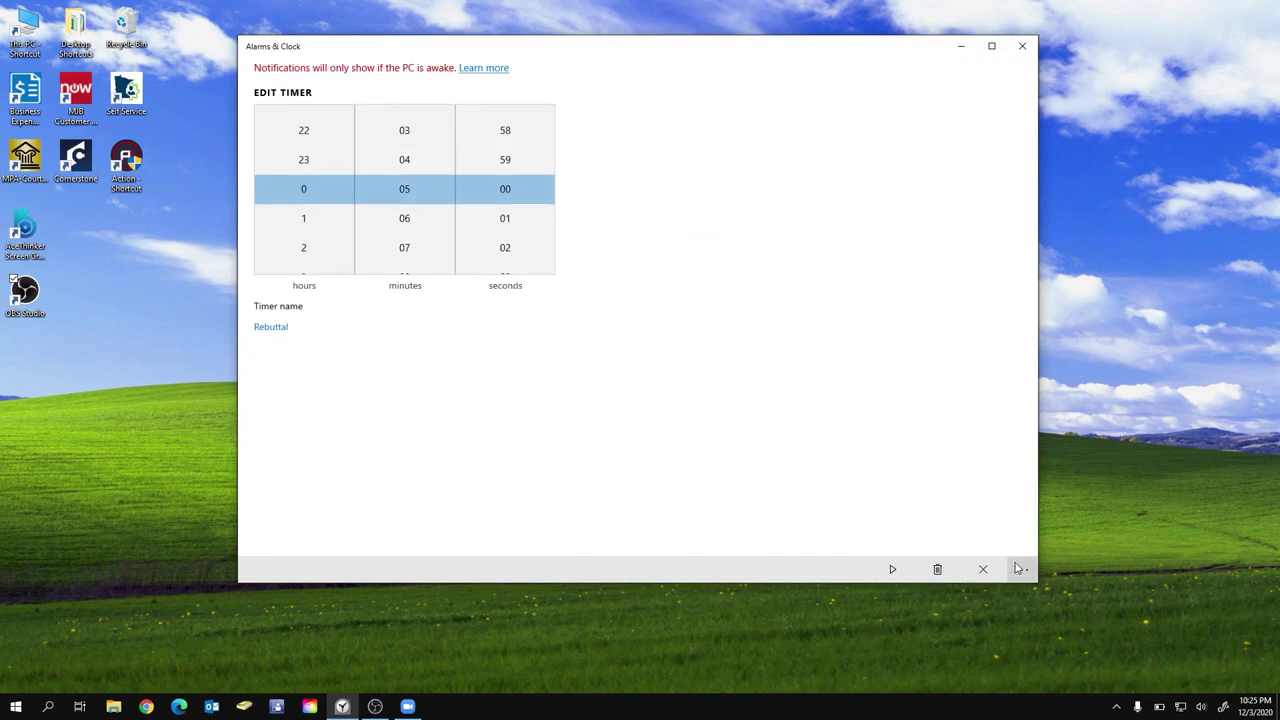
pyautogui.press('Escape')
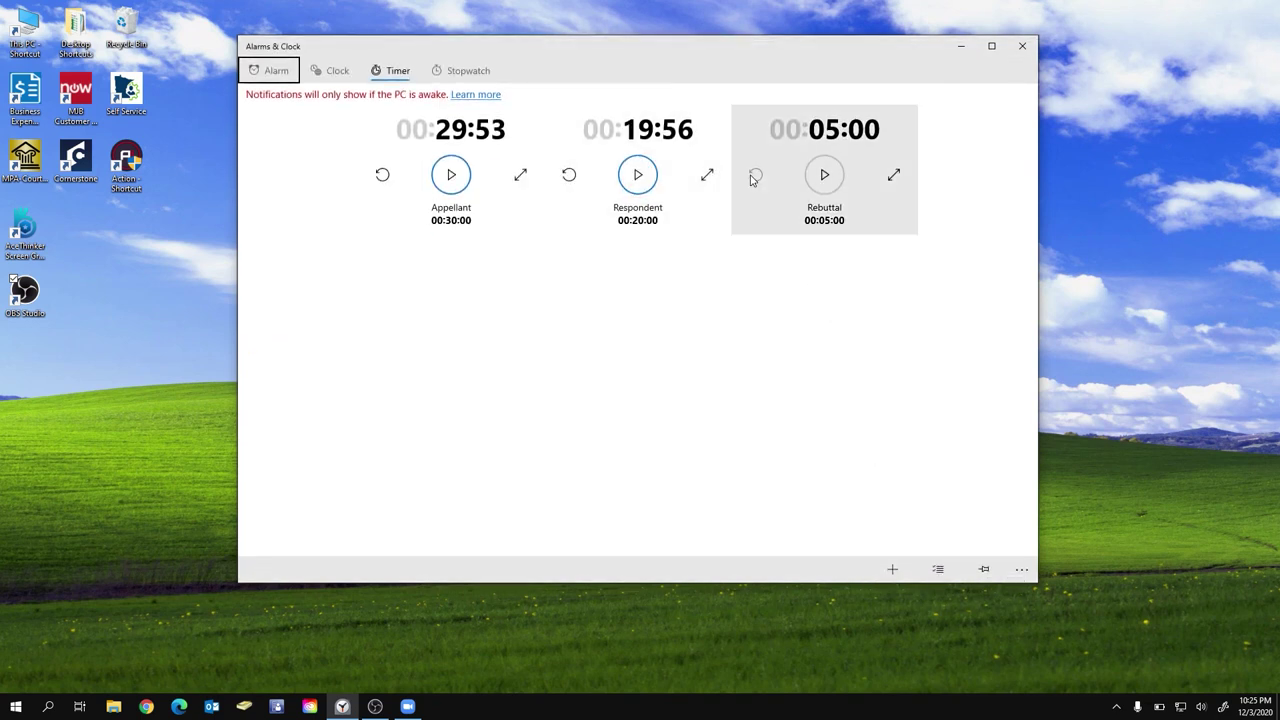
pyautogui.click(600, 195)
pyautogui.press('Escape')
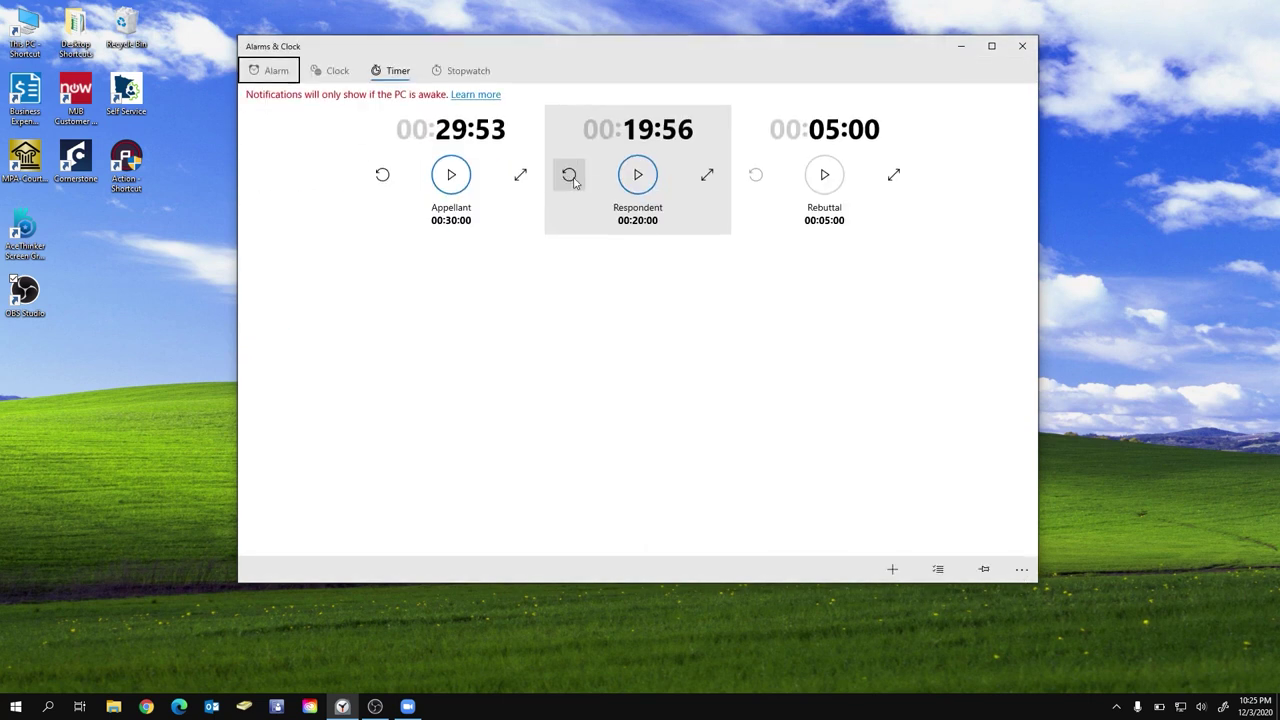
pyautogui.click(569, 175)
pyautogui.click(382, 175)
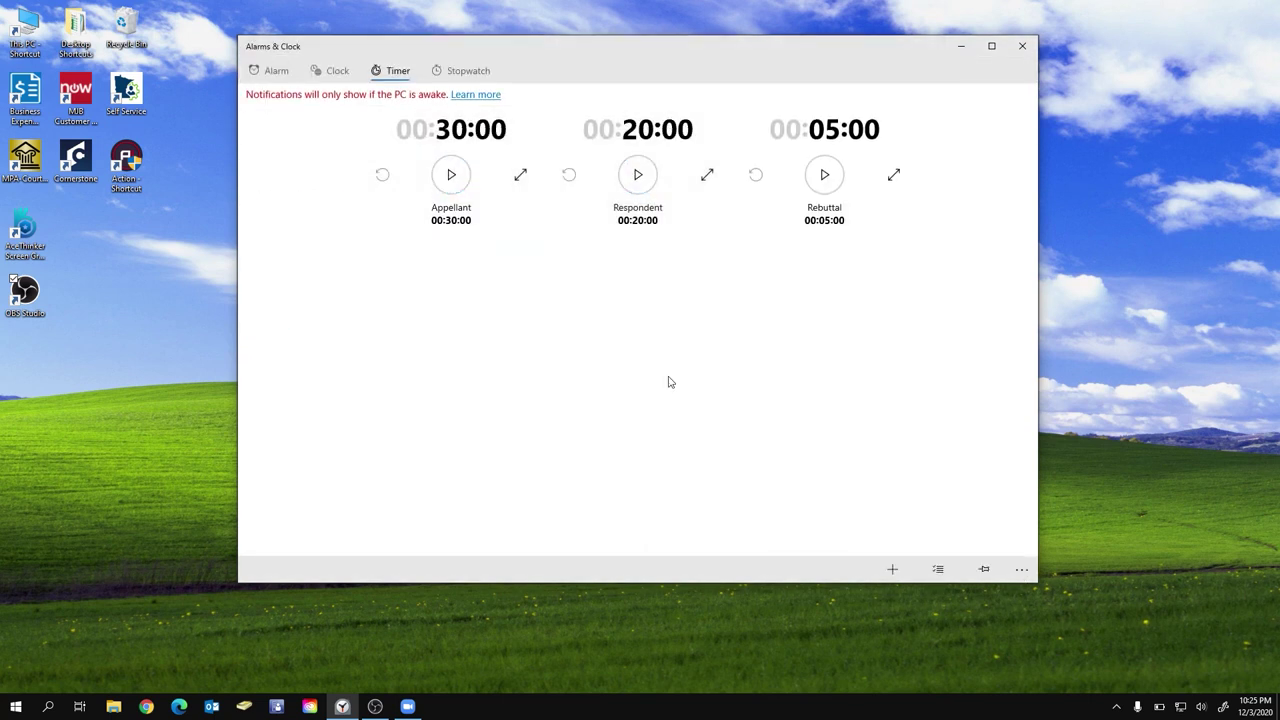
pyautogui.click(1020, 47)
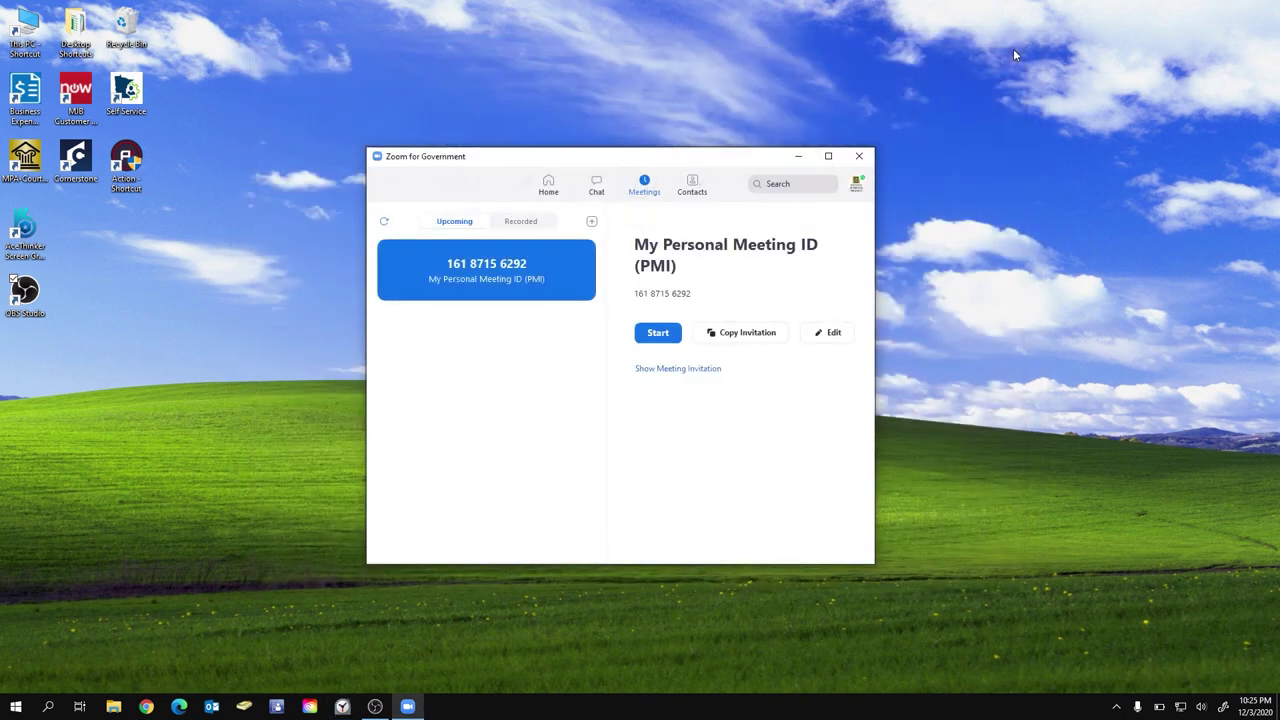
# Exit OBS Studio despite the active virtual camera, then close the leftover Zoom window
pyautogui.click(375, 707)
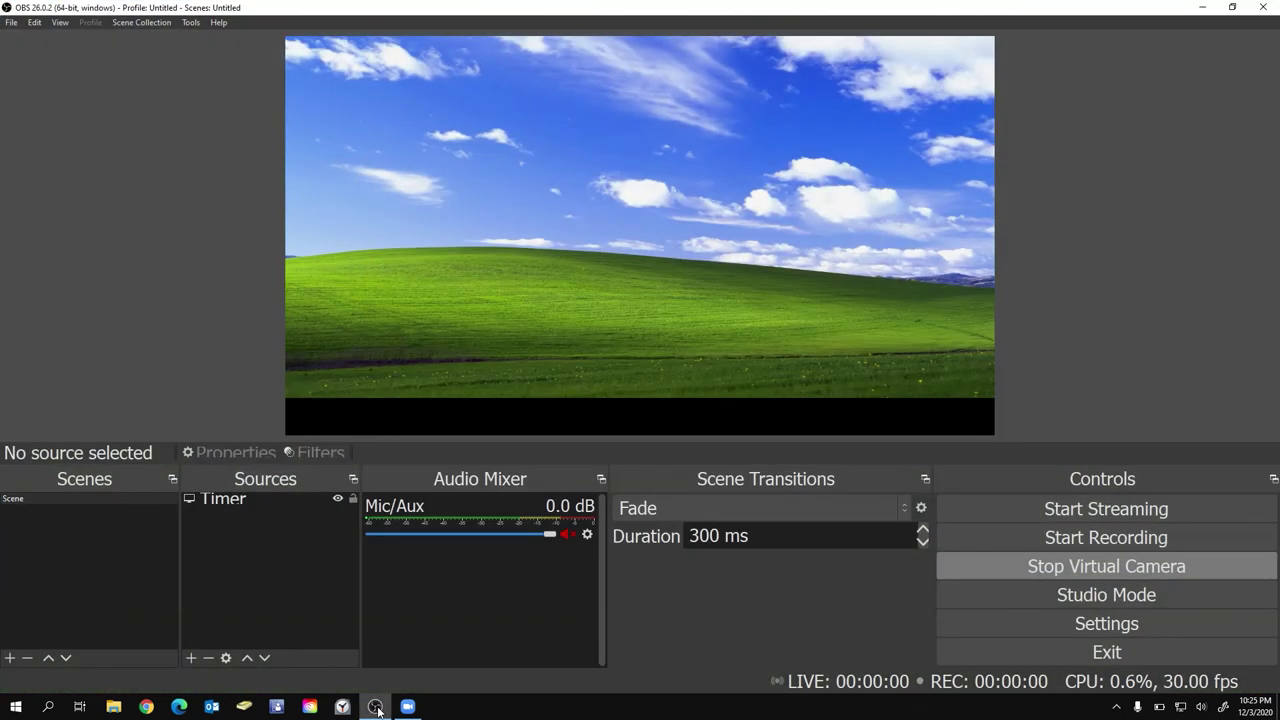
pyautogui.click(11, 22)
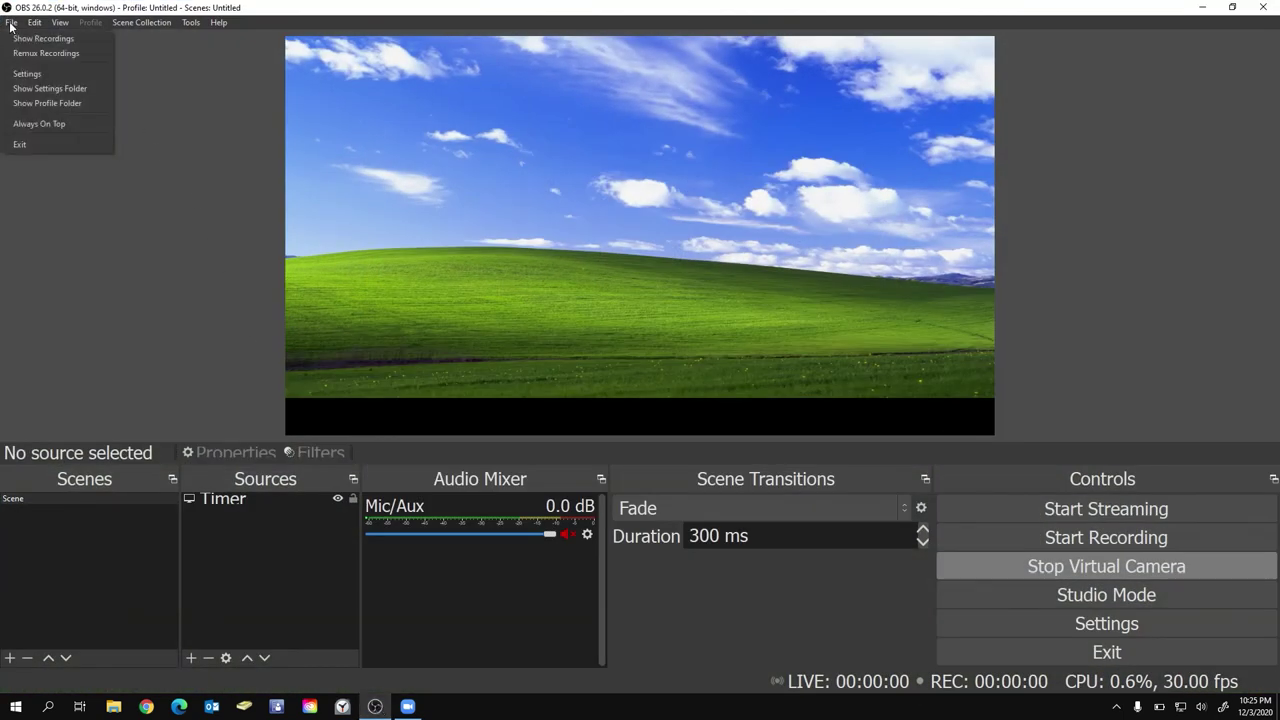
pyautogui.click(24, 145)
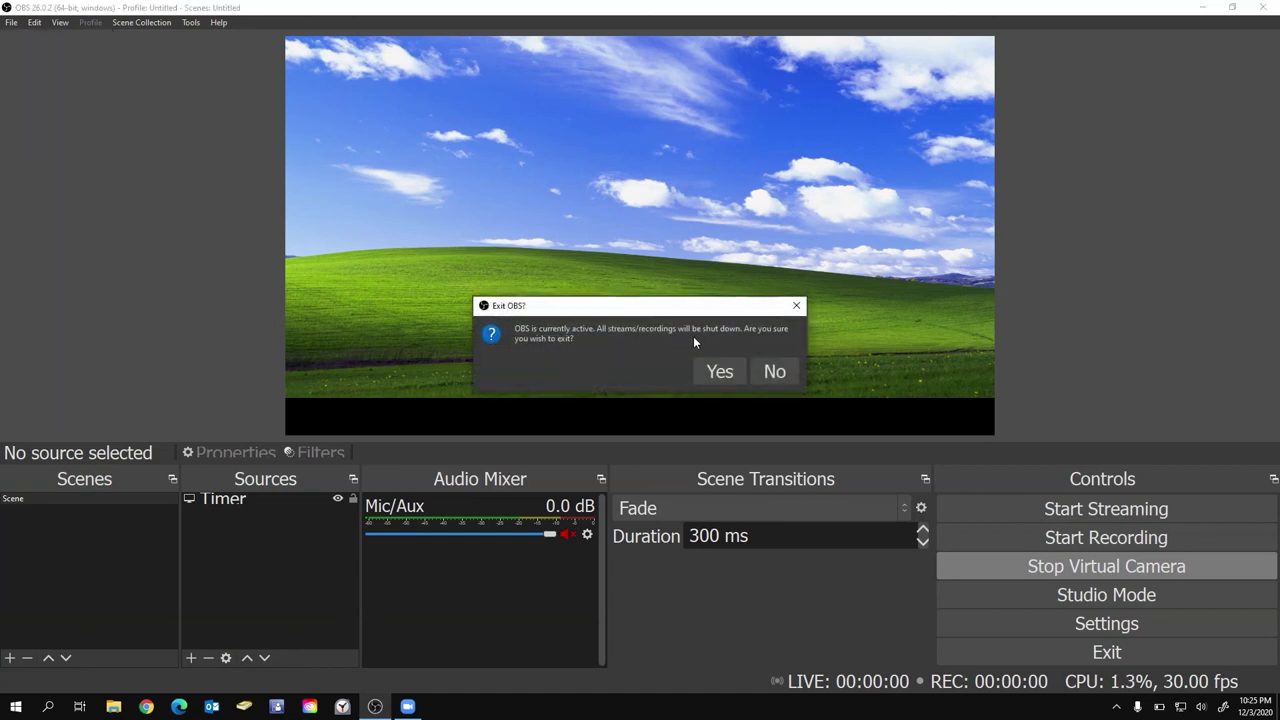
pyautogui.click(738, 372)
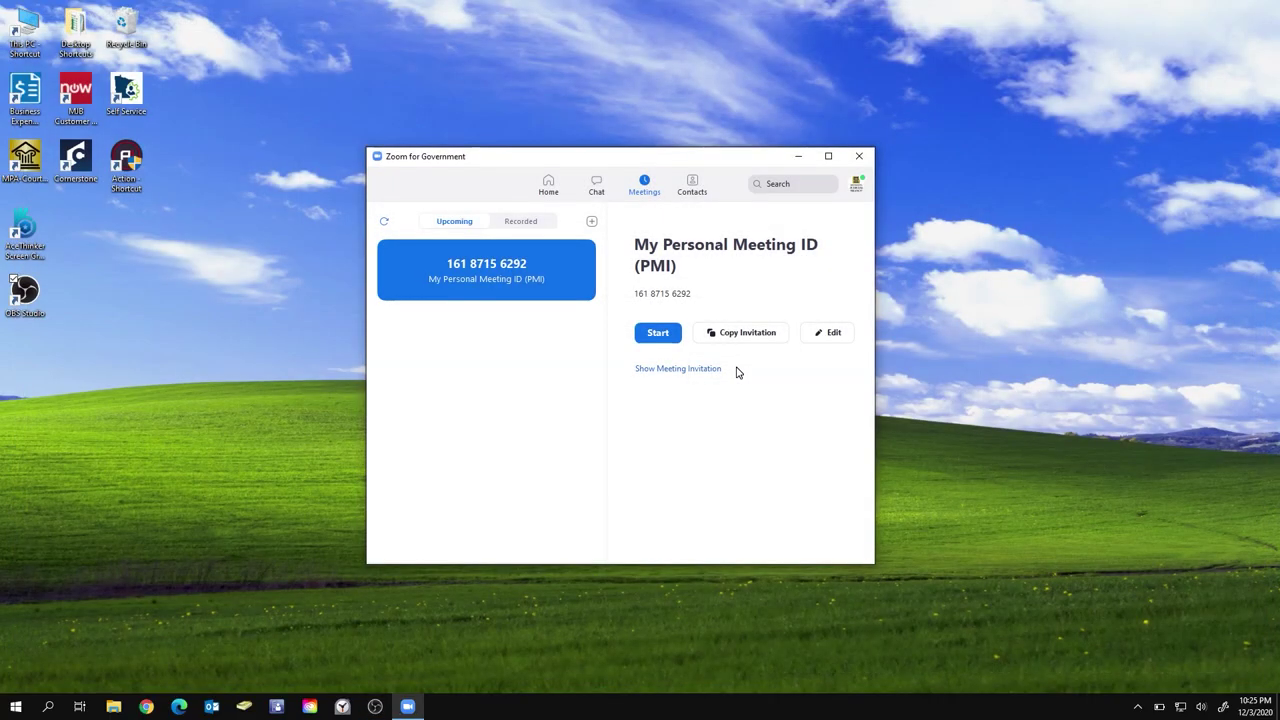
pyautogui.click(853, 159)
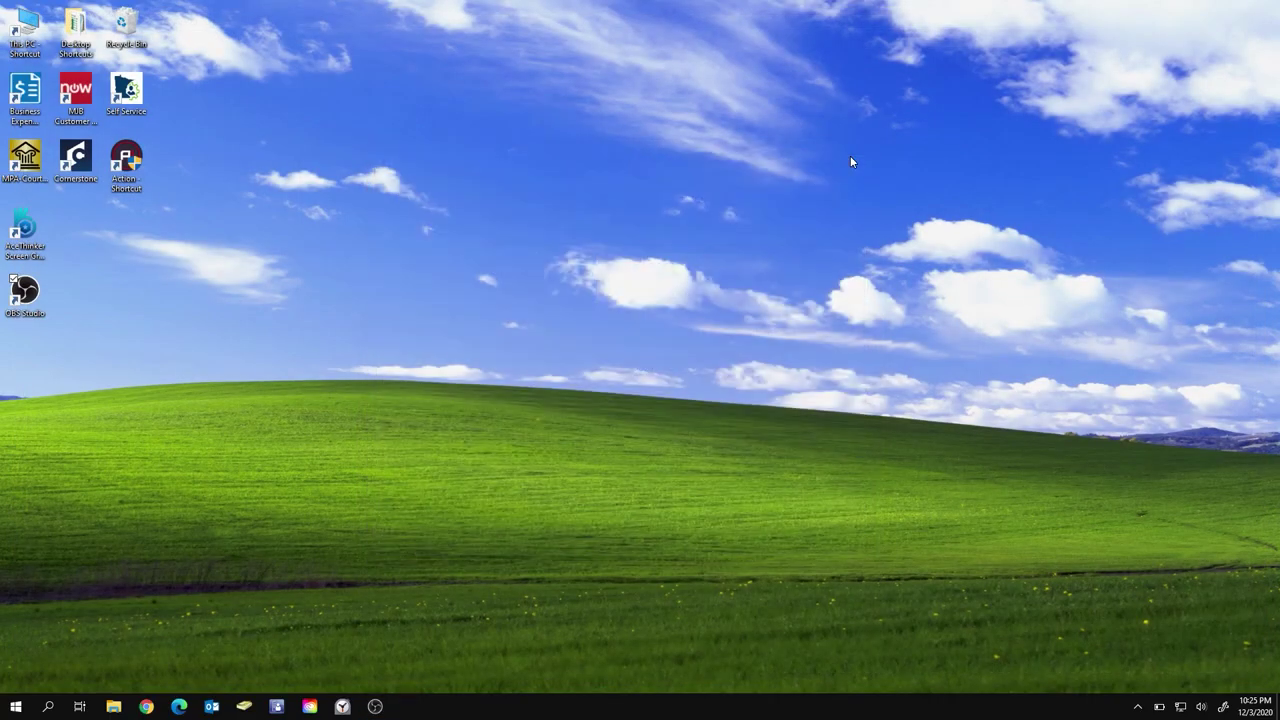